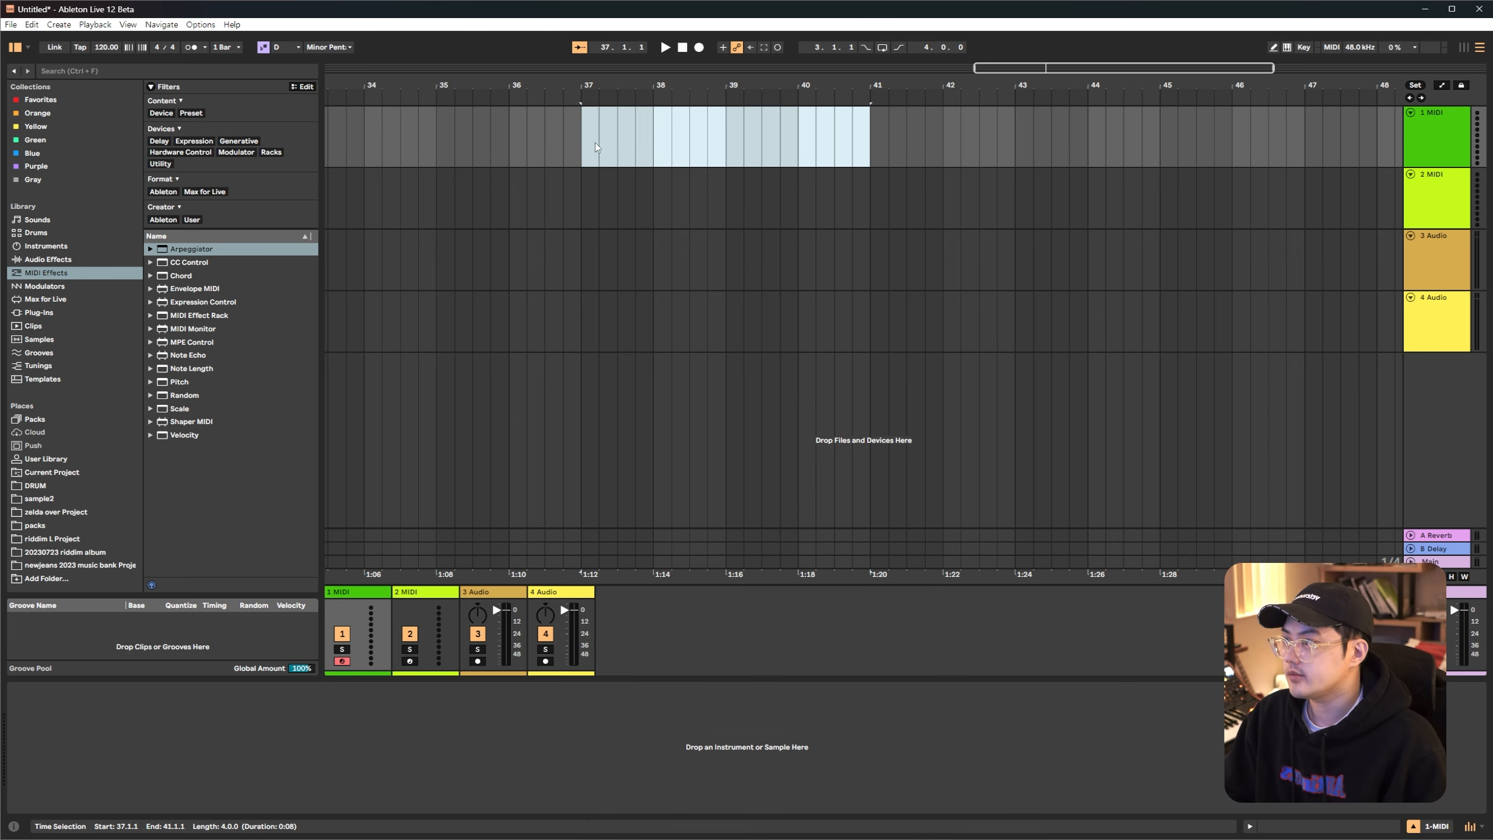
pyautogui.click(581, 197)
pyautogui.moveTo(581, 148); pyautogui.dragTo(872, 314)
pyautogui.click(869, 271)
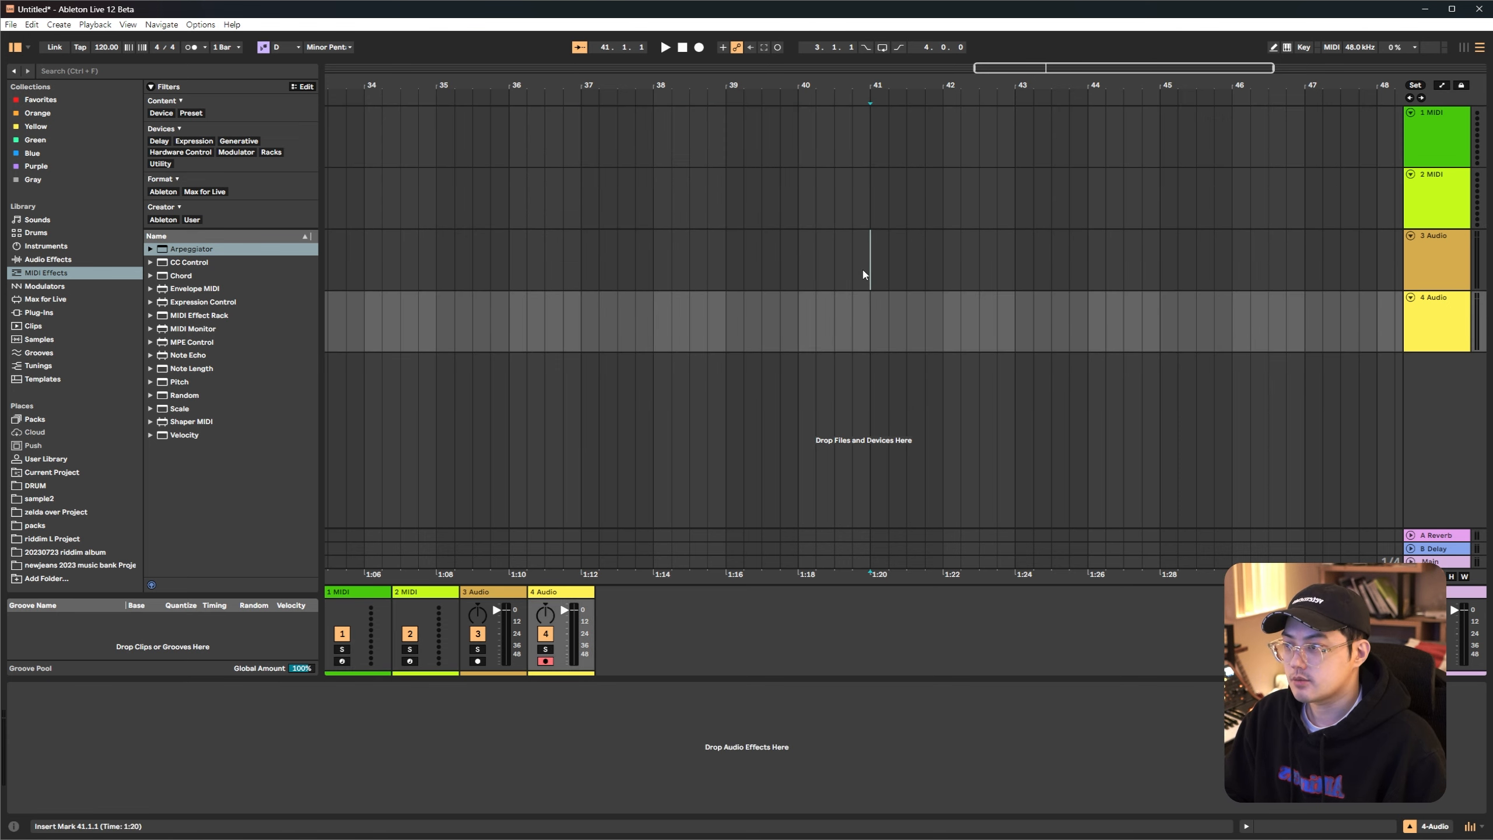
pyautogui.click(869, 205)
pyautogui.moveTo(869, 207); pyautogui.dragTo(850, 151)
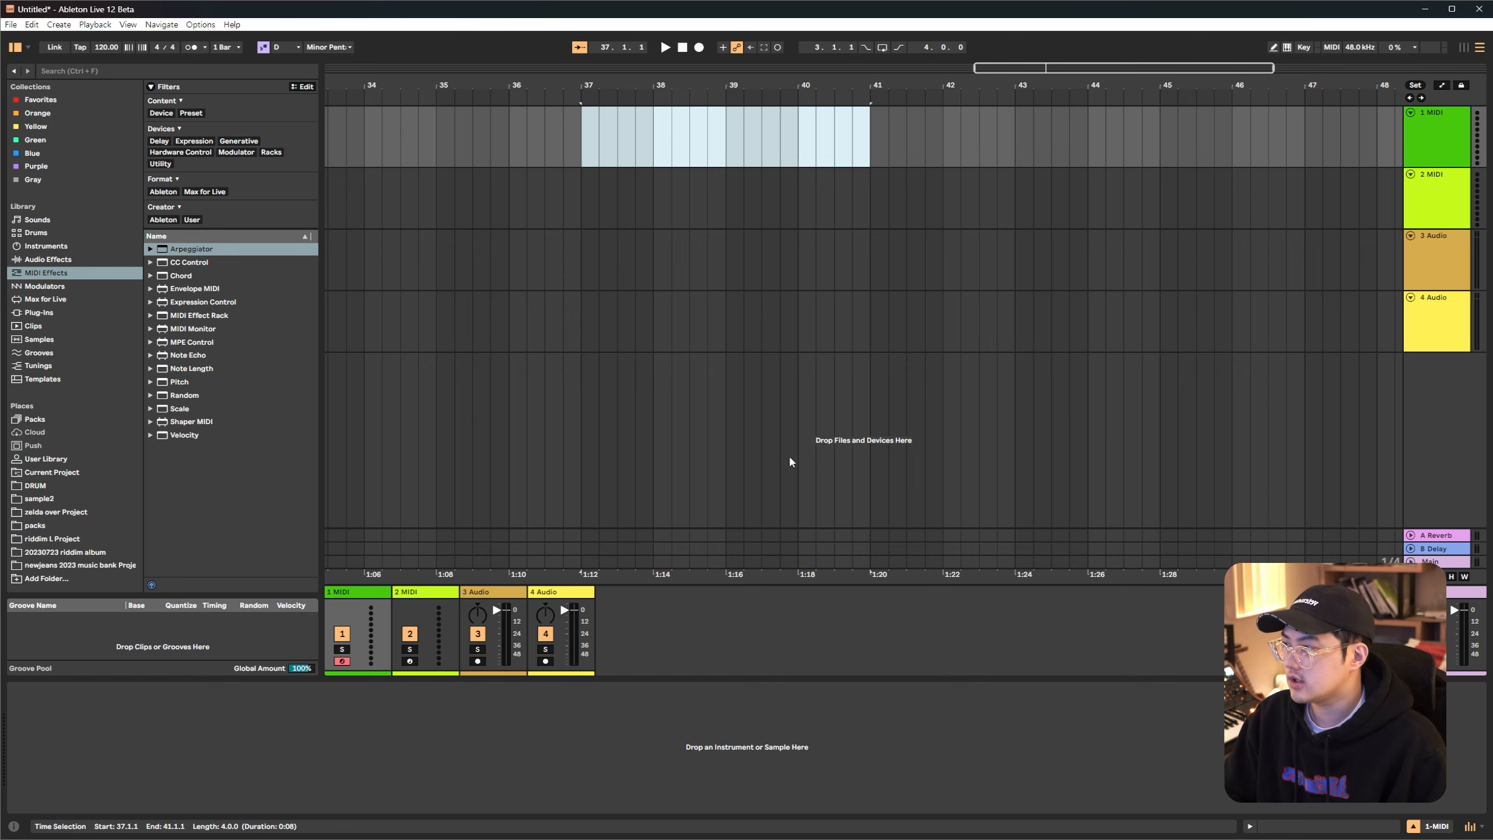
# Show the clip view stacked above the device view and shrink it to give the arrangement tracks more room
pyautogui.click(745, 642)
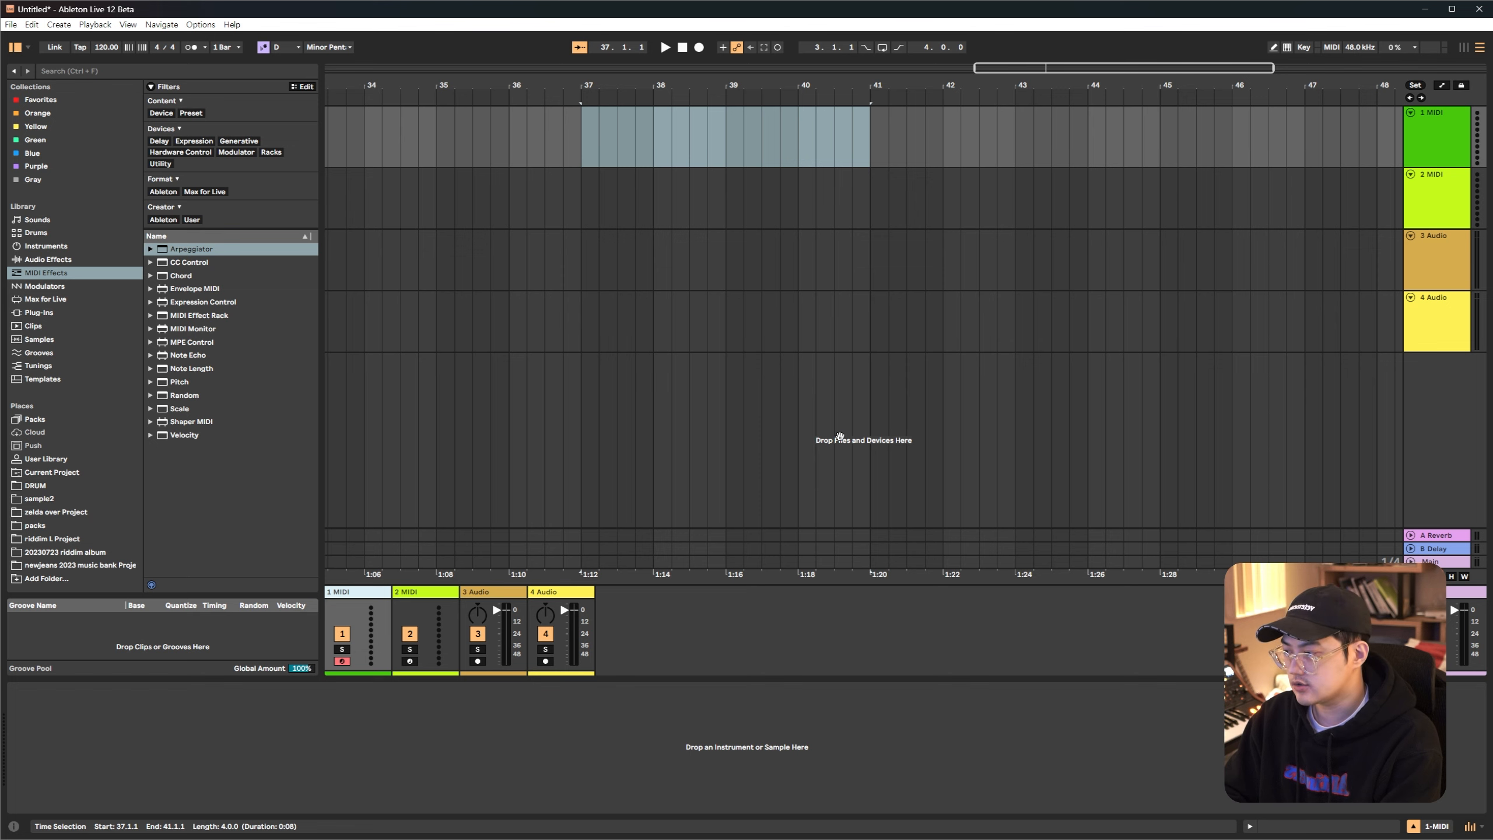
pyautogui.hotkey('ctrl', 'alt', '3')
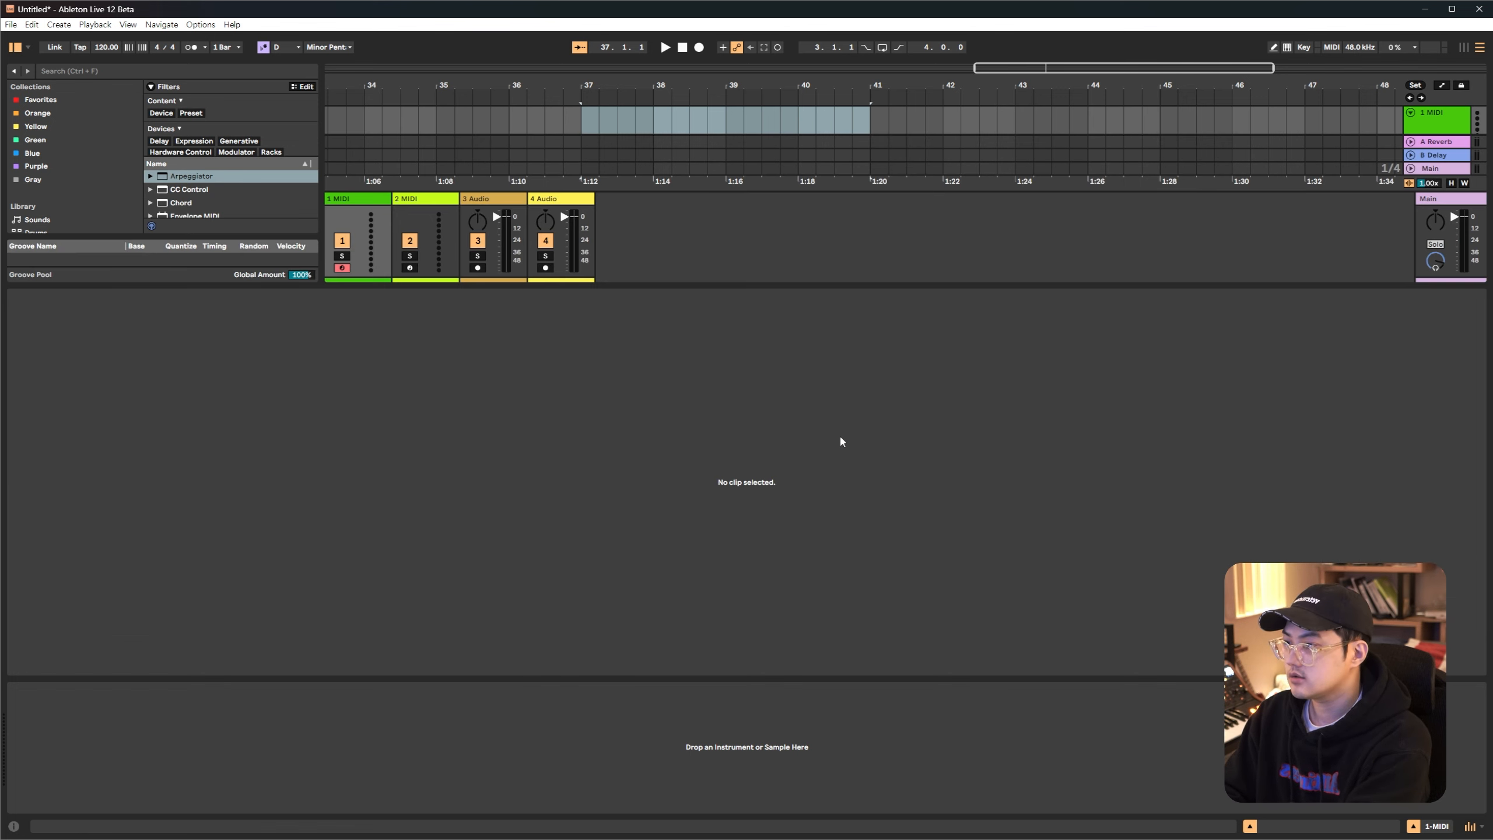
pyautogui.moveTo(746, 287); pyautogui.dragTo(757, 465)
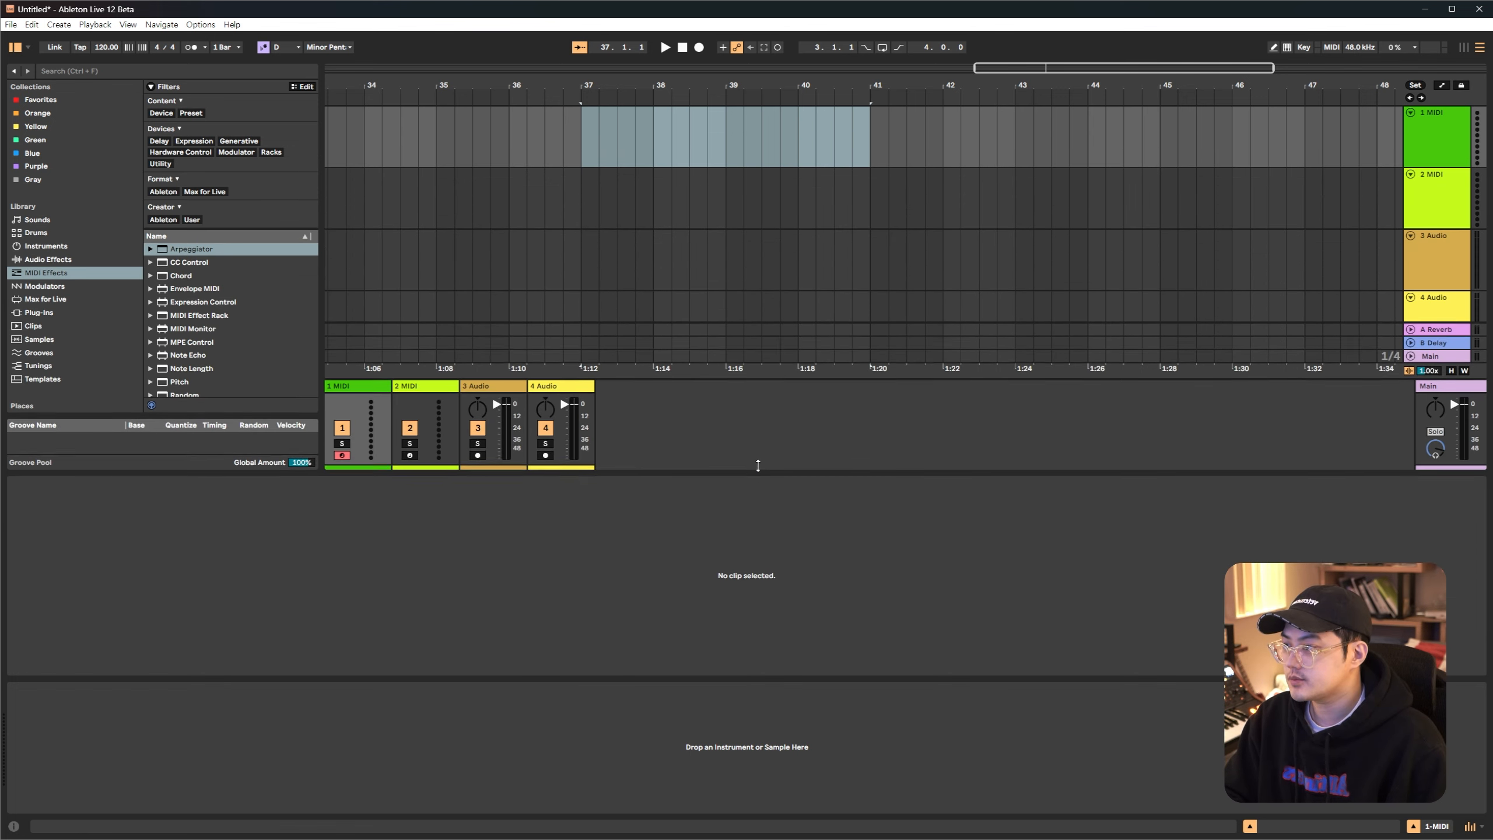
# Insert an empty MIDI clip on the 1 MIDI track from 37.2.1 to 39.4.1
pyautogui.moveTo(599, 133); pyautogui.dragTo(744, 133)
pyautogui.hotkey('ctrl', 'shift', 'm')
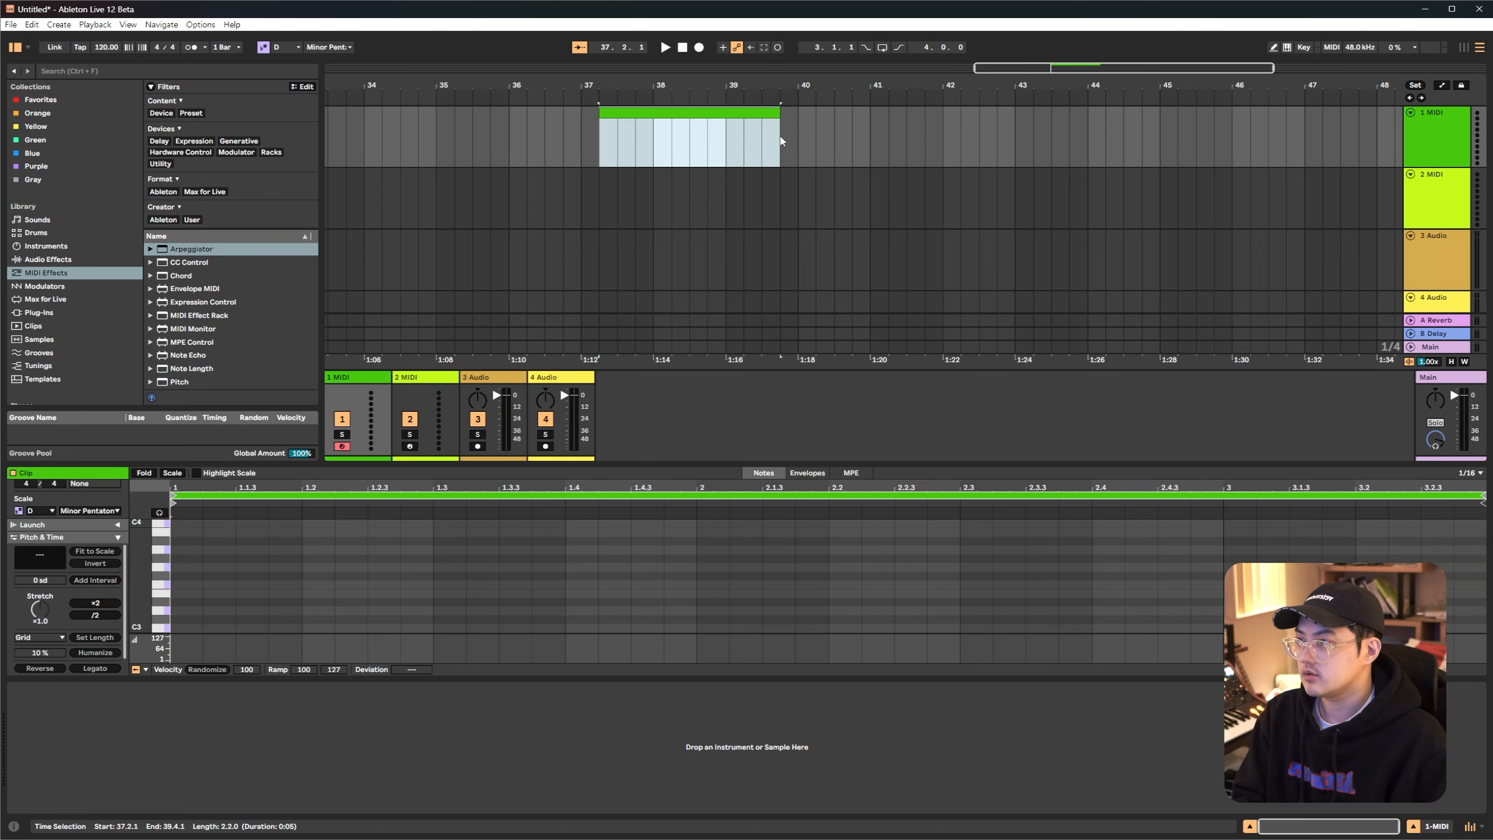
pyautogui.click(588, 568)
pyautogui.scroll(-2, 487, 556)
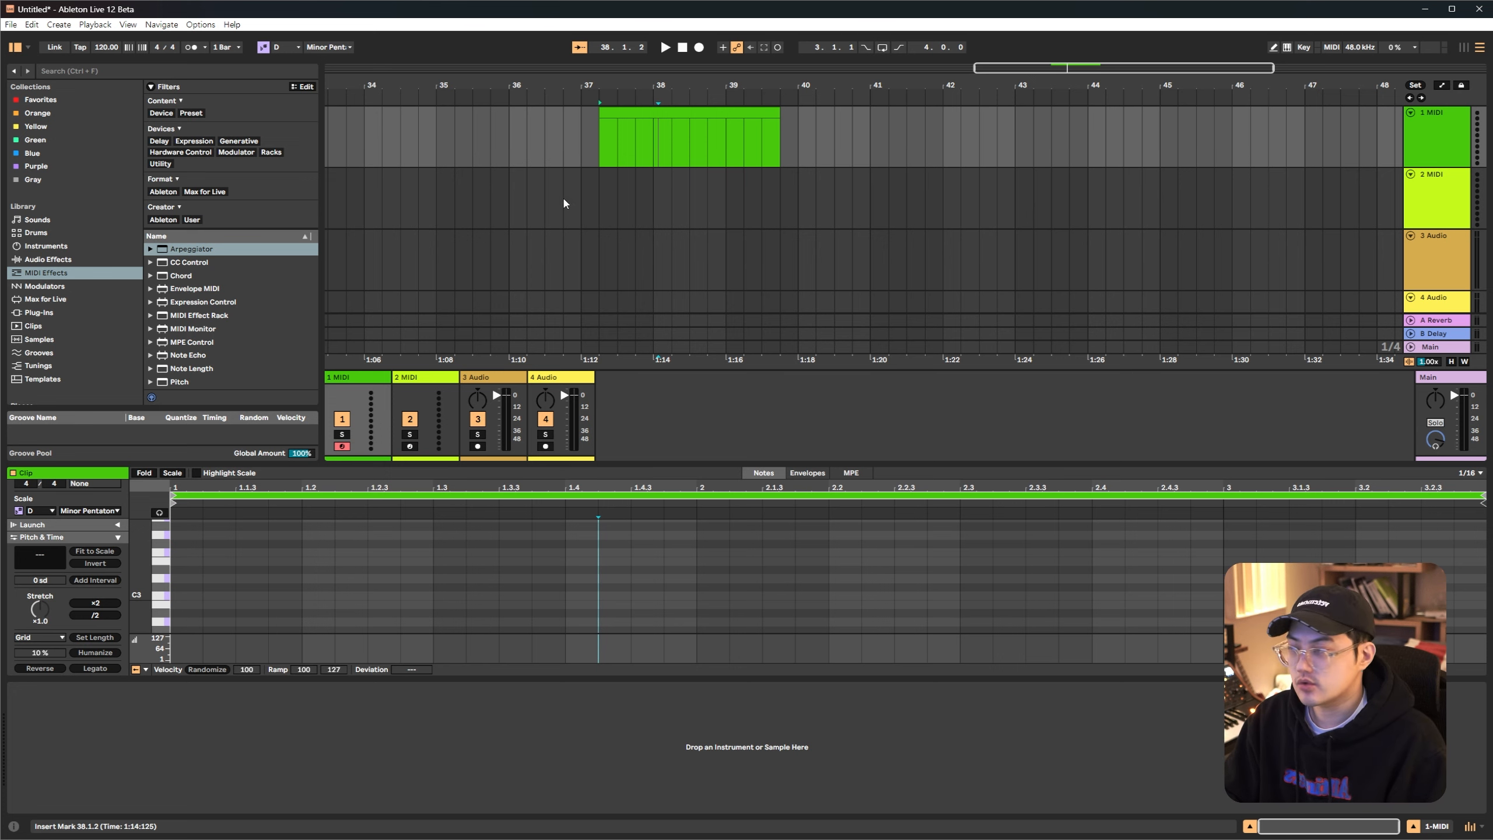
# Set the display zoom to 91 % in the preferences and close them
pyautogui.click(201, 24)
pyautogui.click(228, 468)
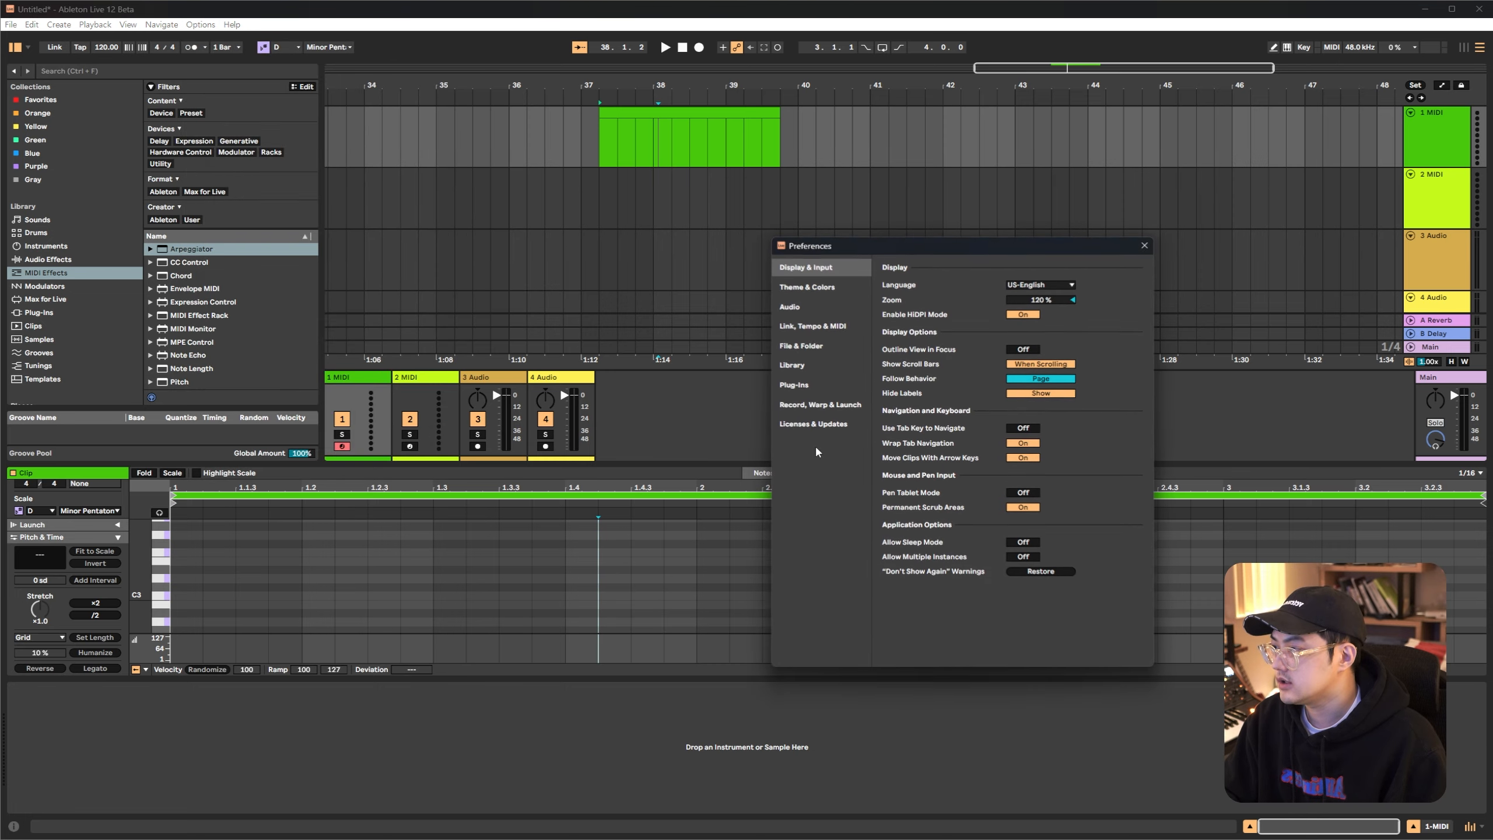
pyautogui.moveTo(1040, 298); pyautogui.dragTo(1040, 332)
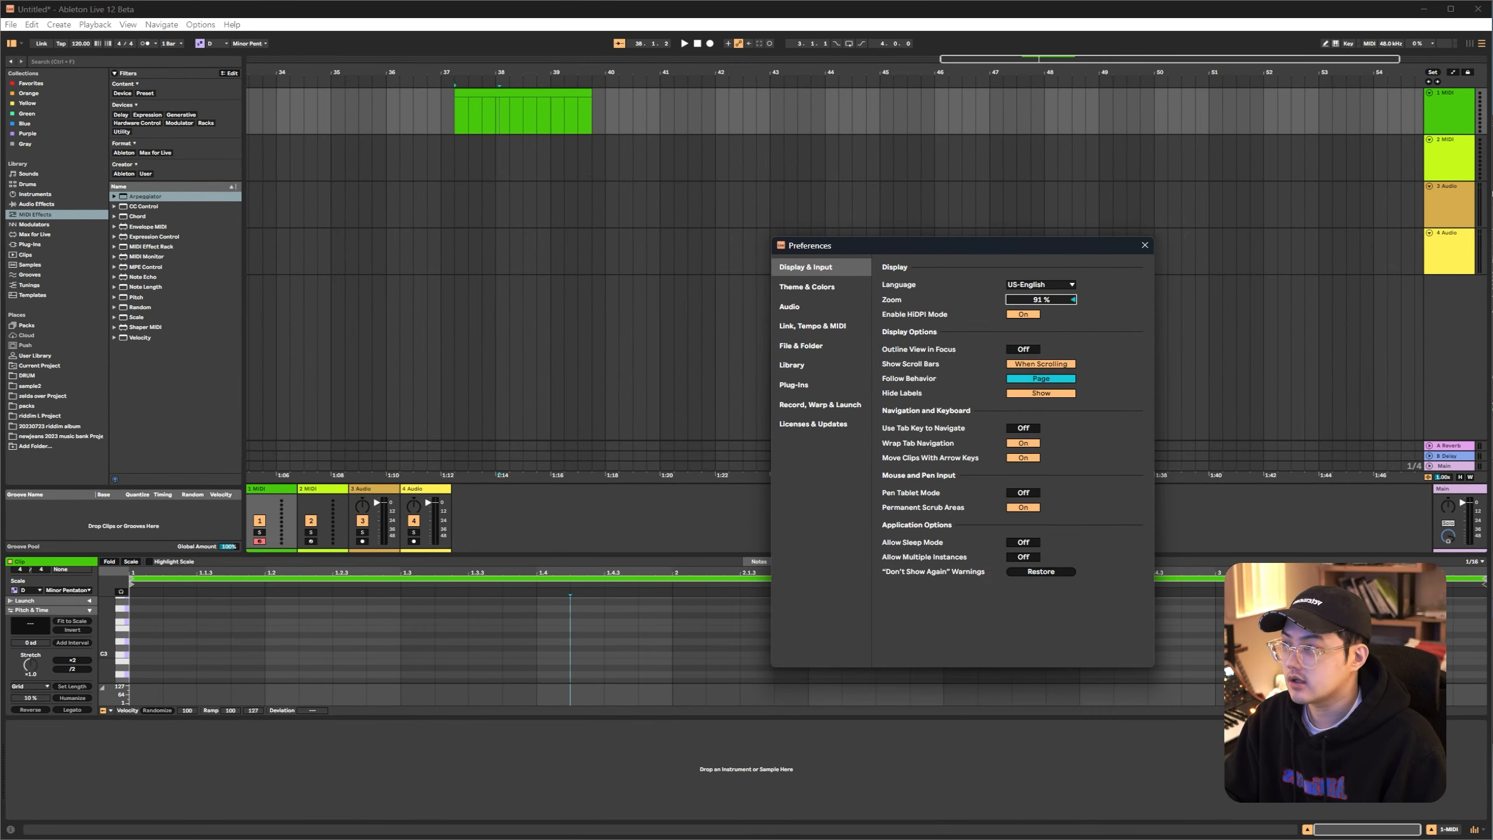
pyautogui.moveTo(997, 248); pyautogui.dragTo(950, 223)
pyautogui.click(1009, 230)
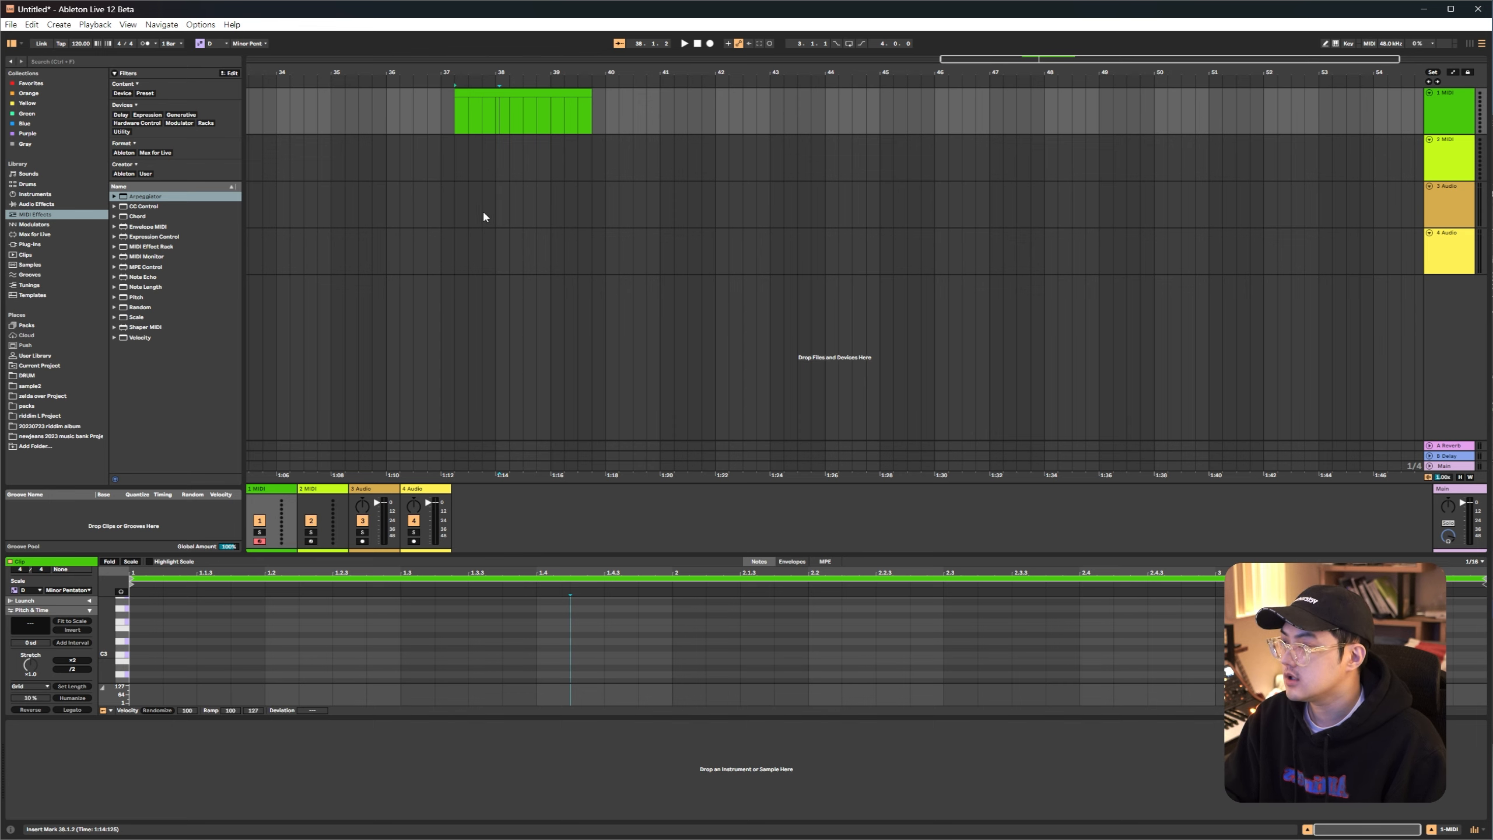
# Move the MIDI clip on the 1 MIDI track so it starts at bar 37 and enlarge its note editor
pyautogui.click(442, 122)
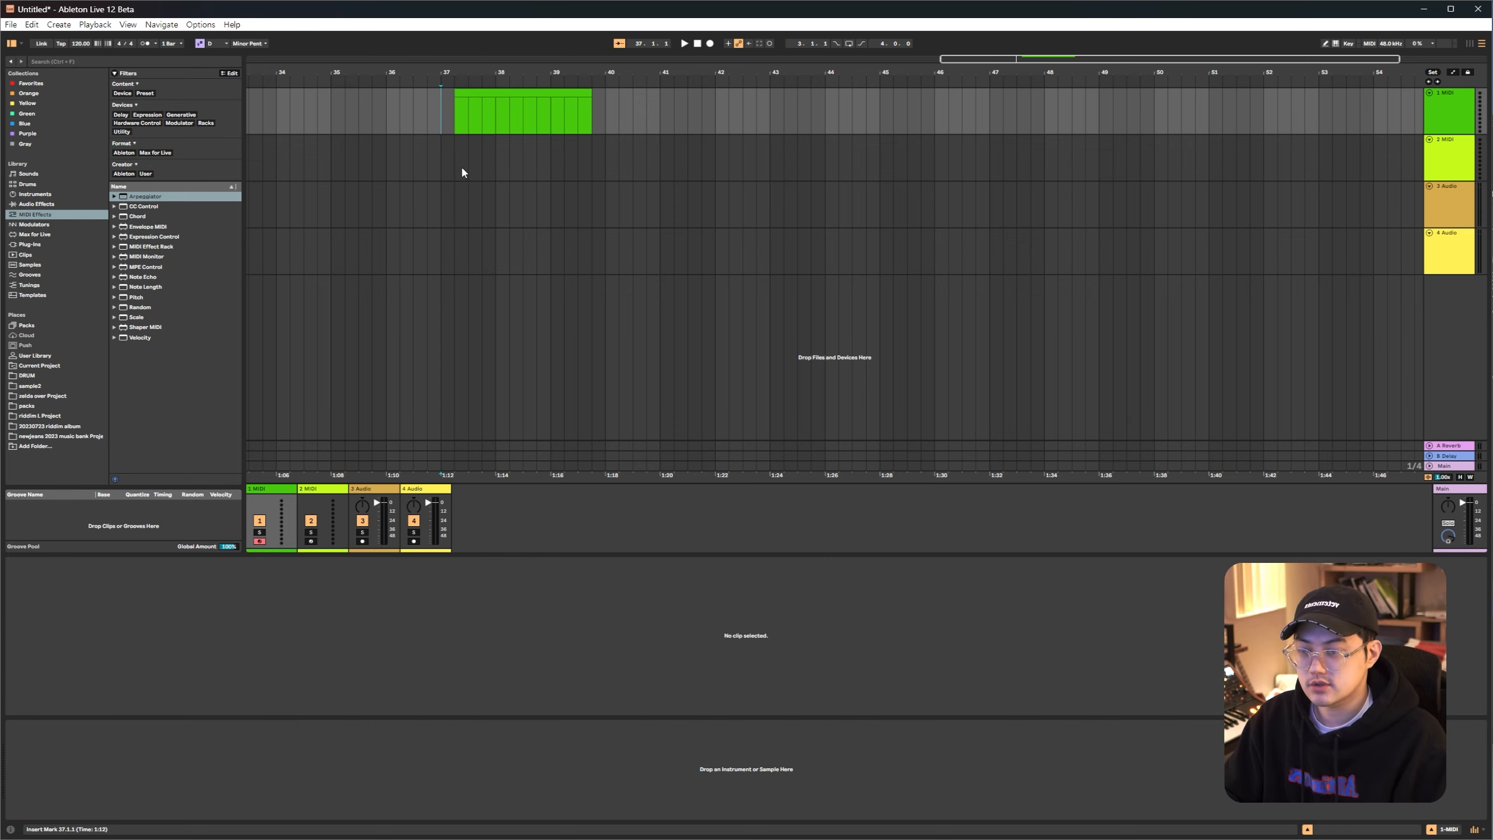
pyautogui.moveTo(333, 612); pyautogui.dragTo(551, 614)
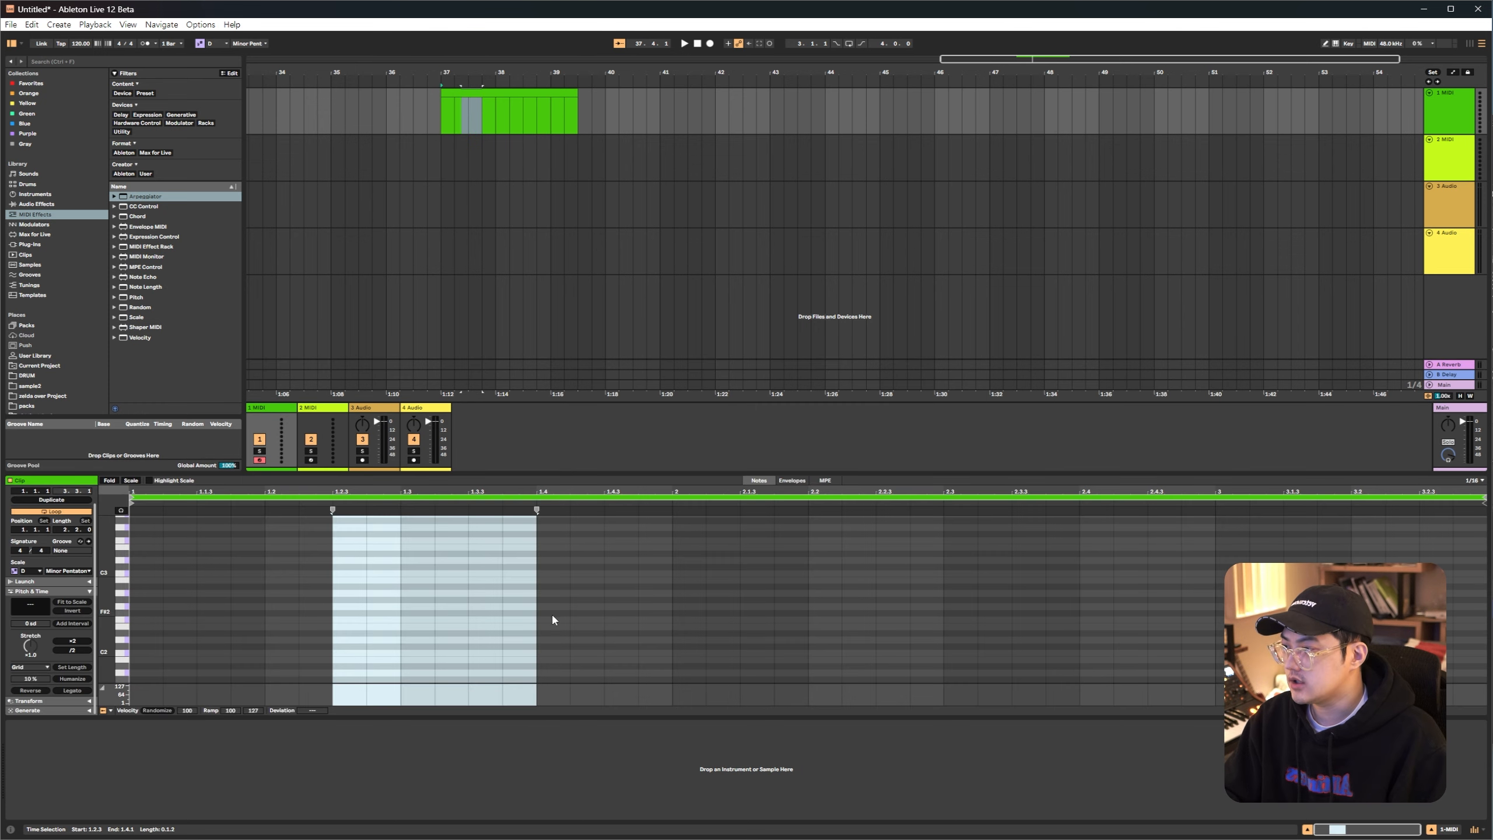
pyautogui.click(563, 612)
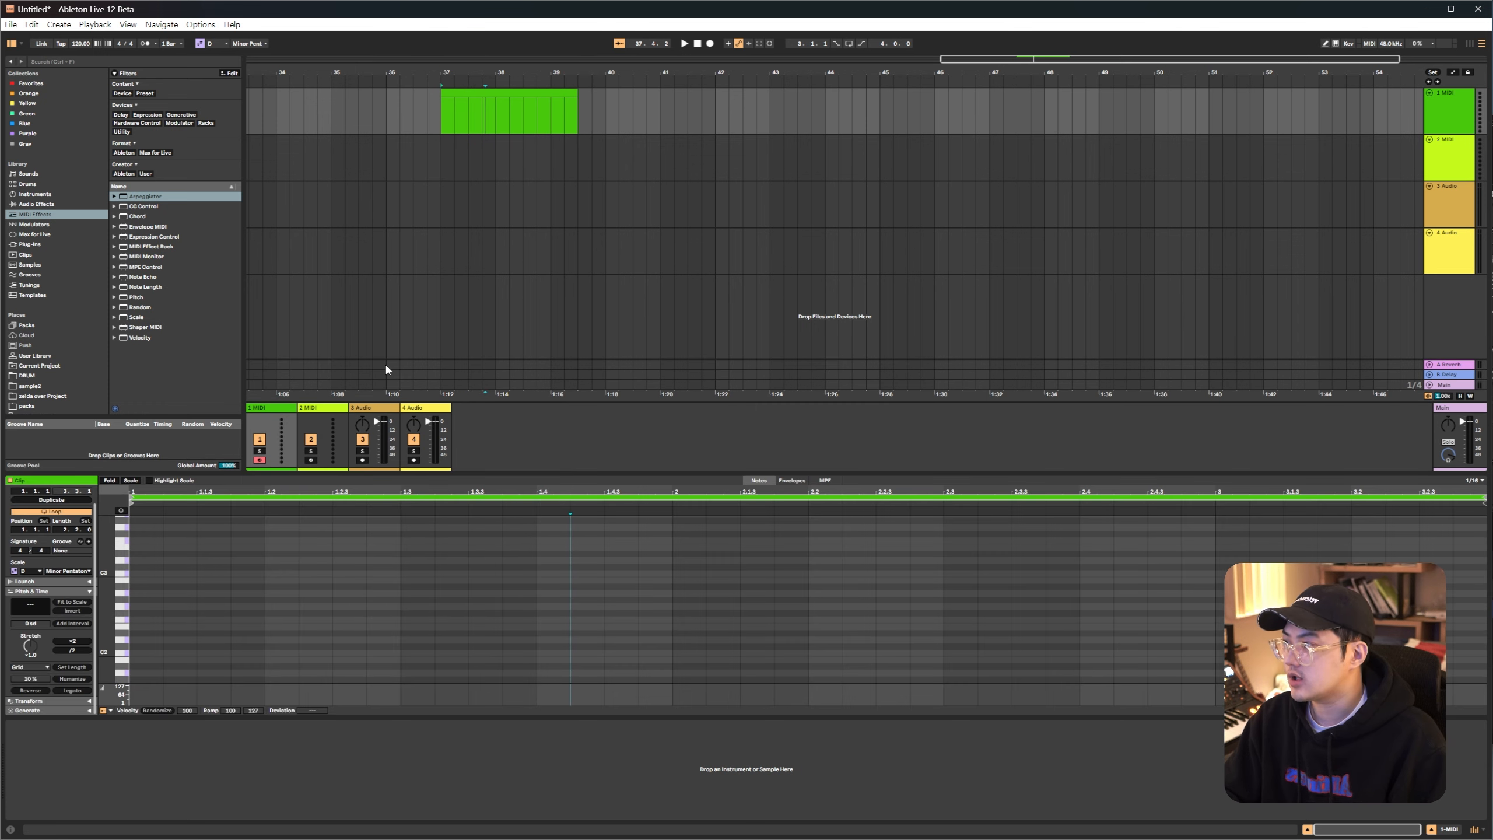
# Add the Arpeggiator, MIDI Effect Rack and Note Length MIDI effects to the 1 MIDI track
pyautogui.doubleClick(166, 197)
pyautogui.doubleClick(167, 247)
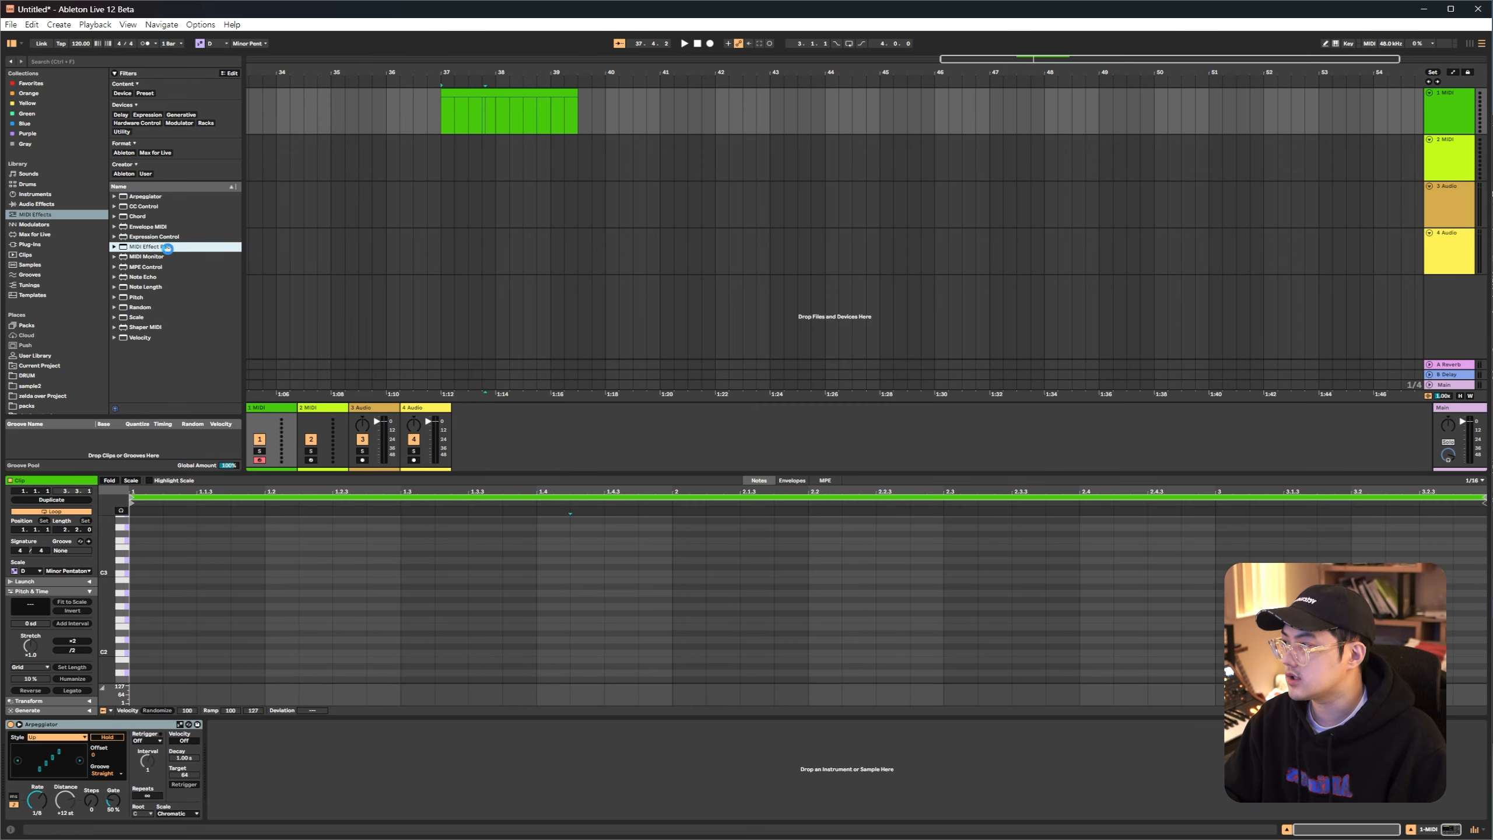
pyautogui.doubleClick(162, 286)
# Add the Chorus-Ensemble and Delay audio effects to the 1 MIDI track's device chain
pyautogui.click(35, 203)
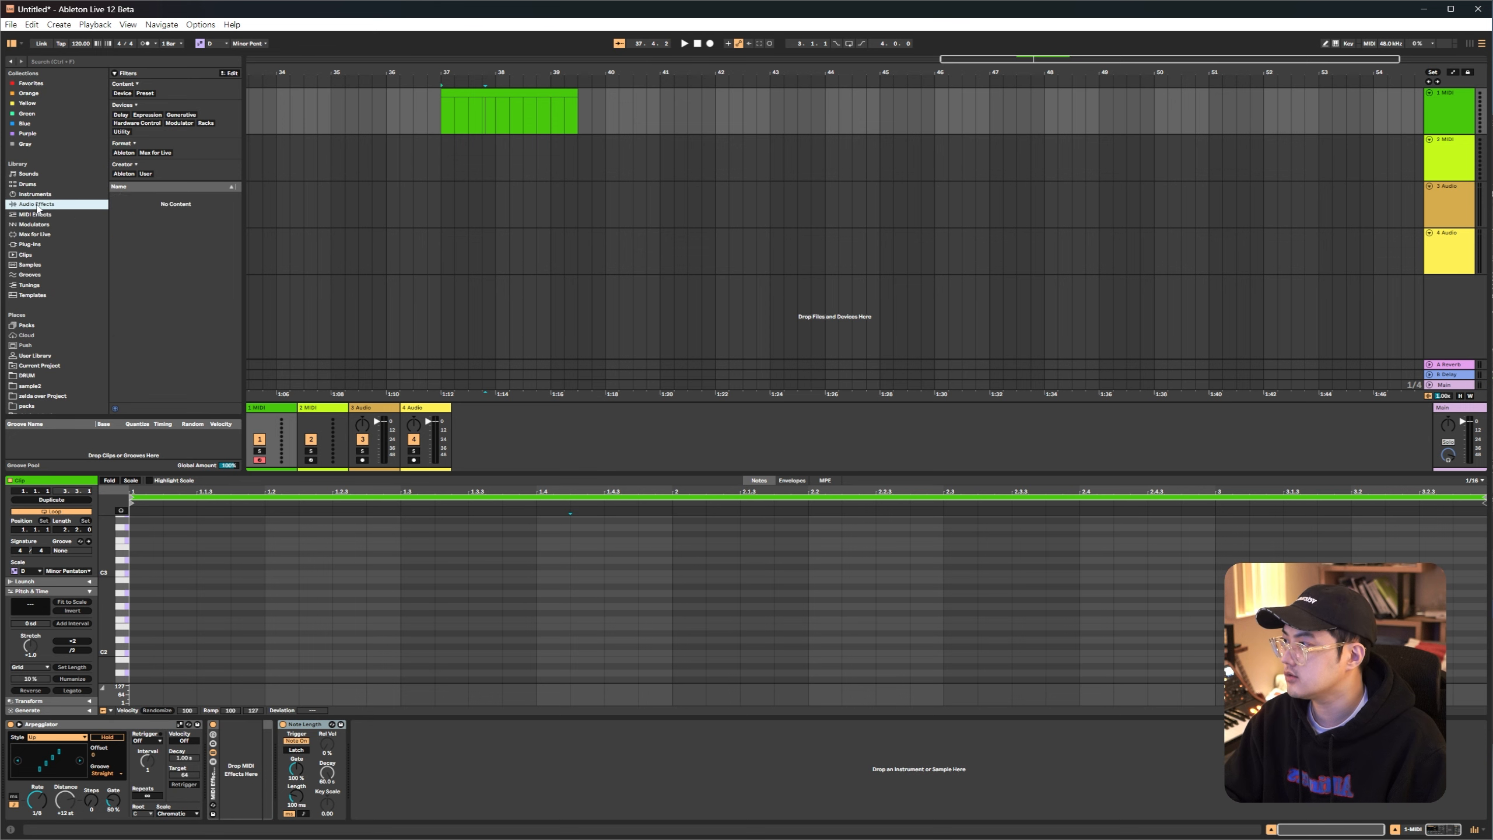
pyautogui.doubleClick(194, 315)
pyautogui.doubleClick(176, 345)
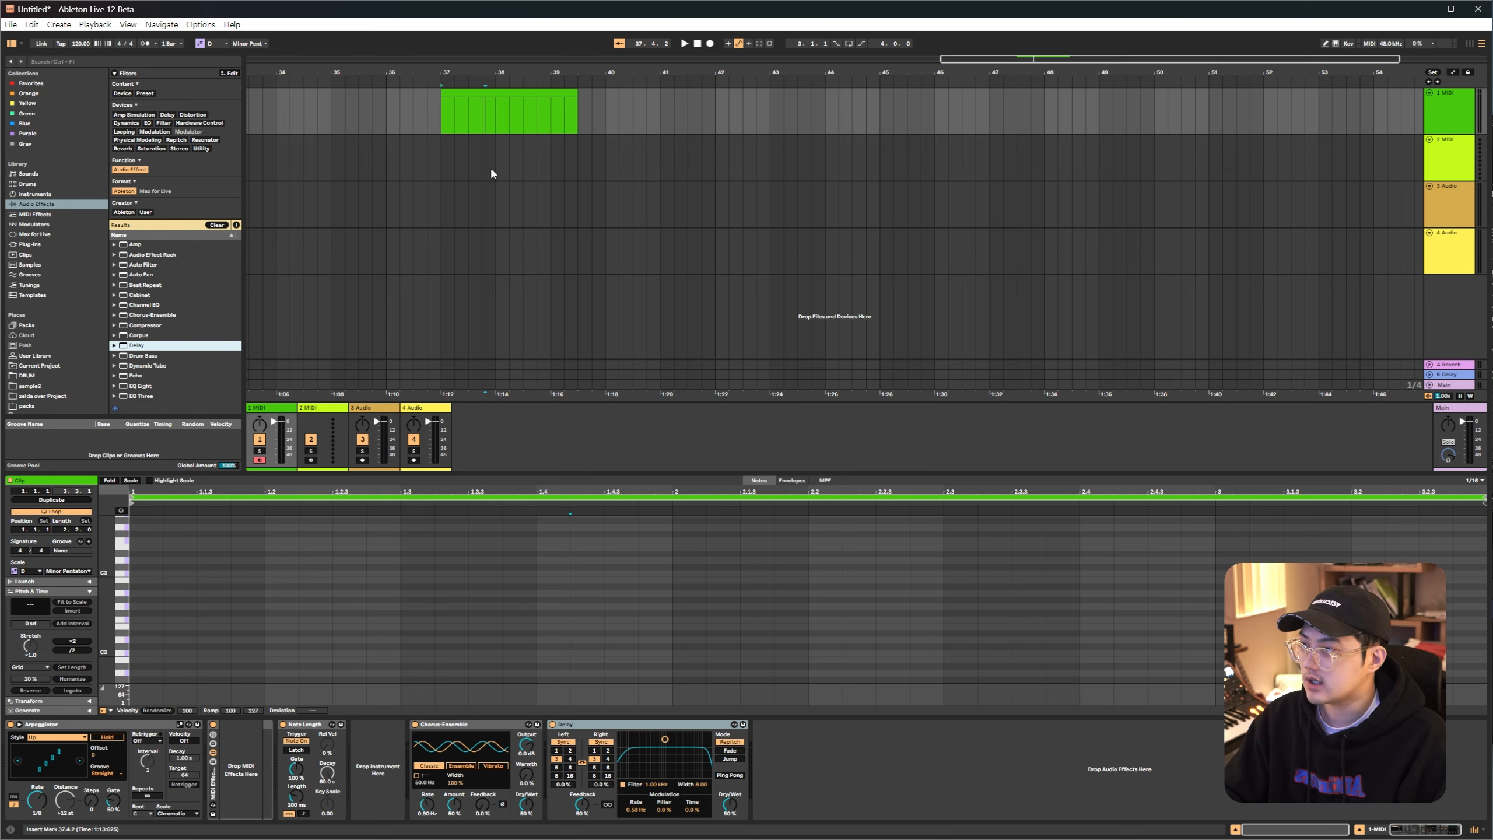
# Open a second window showing the Session View with its mixer and close it again
pyautogui.click(499, 121)
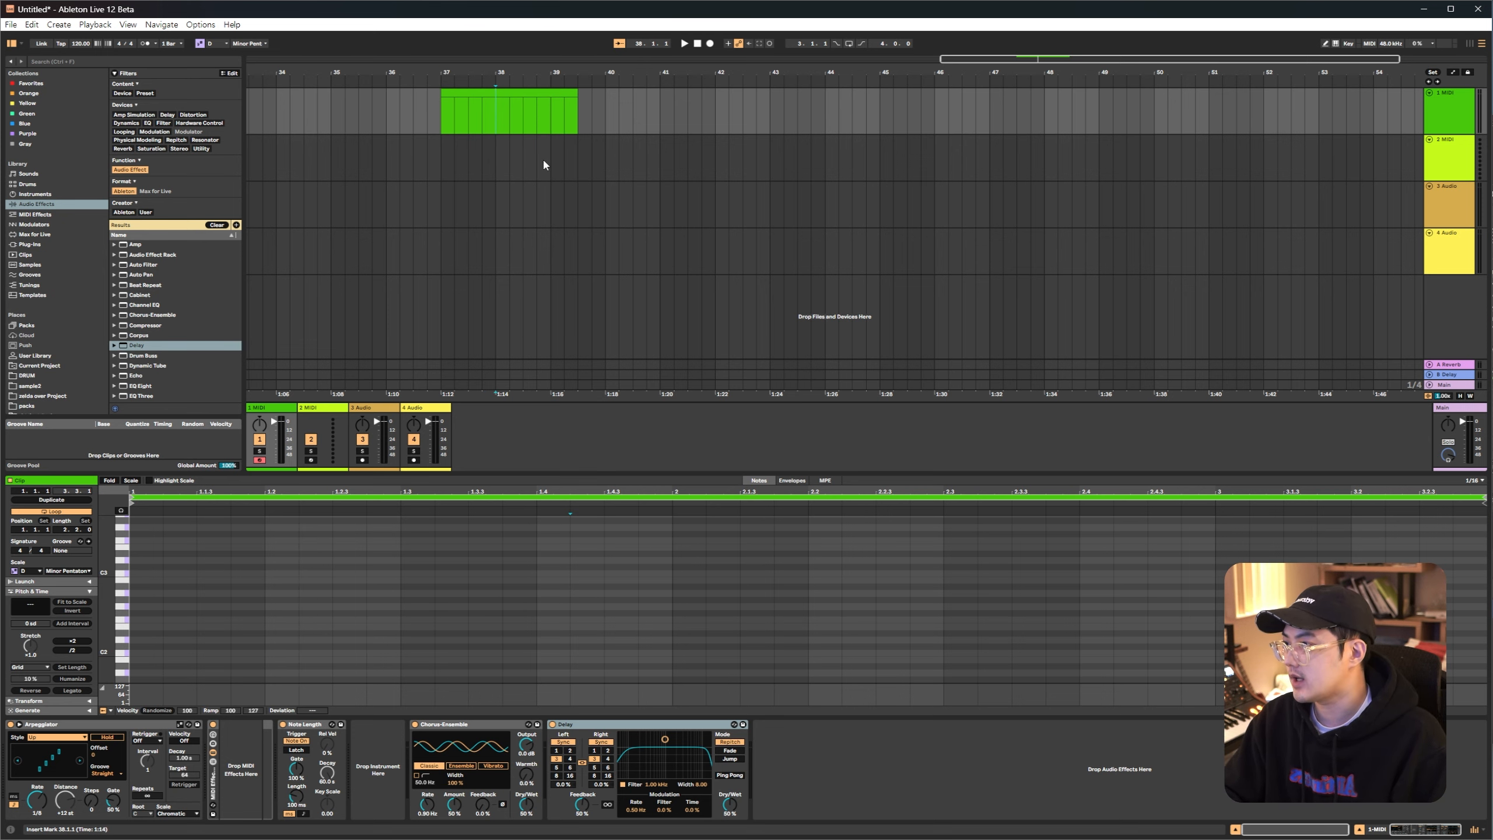
pyautogui.hotkey('ctrl', 'shift', 'w')
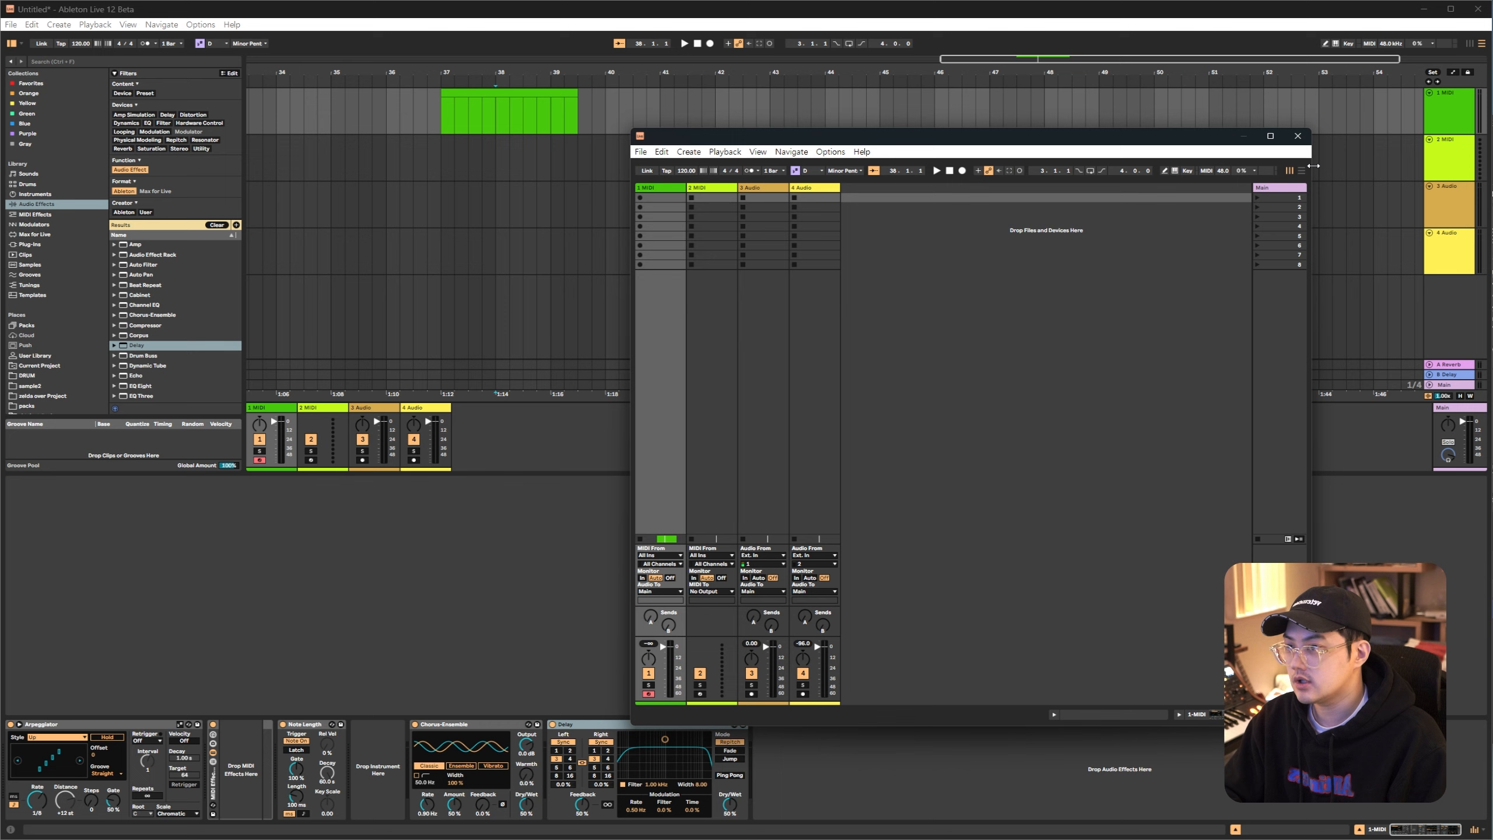
pyautogui.click(1298, 139)
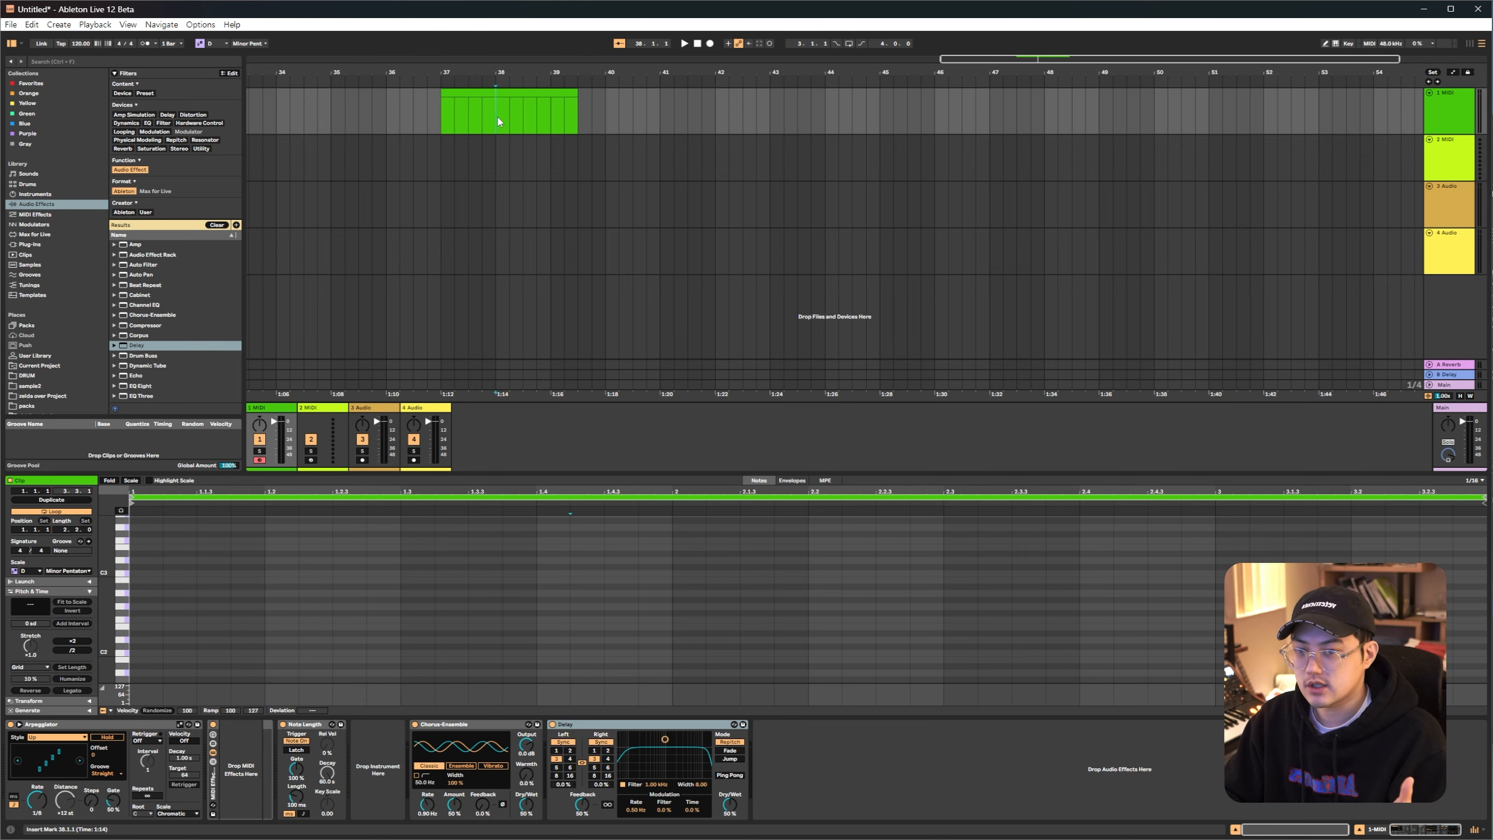
pyautogui.moveTo(401, 115); pyautogui.dragTo(777, 263)
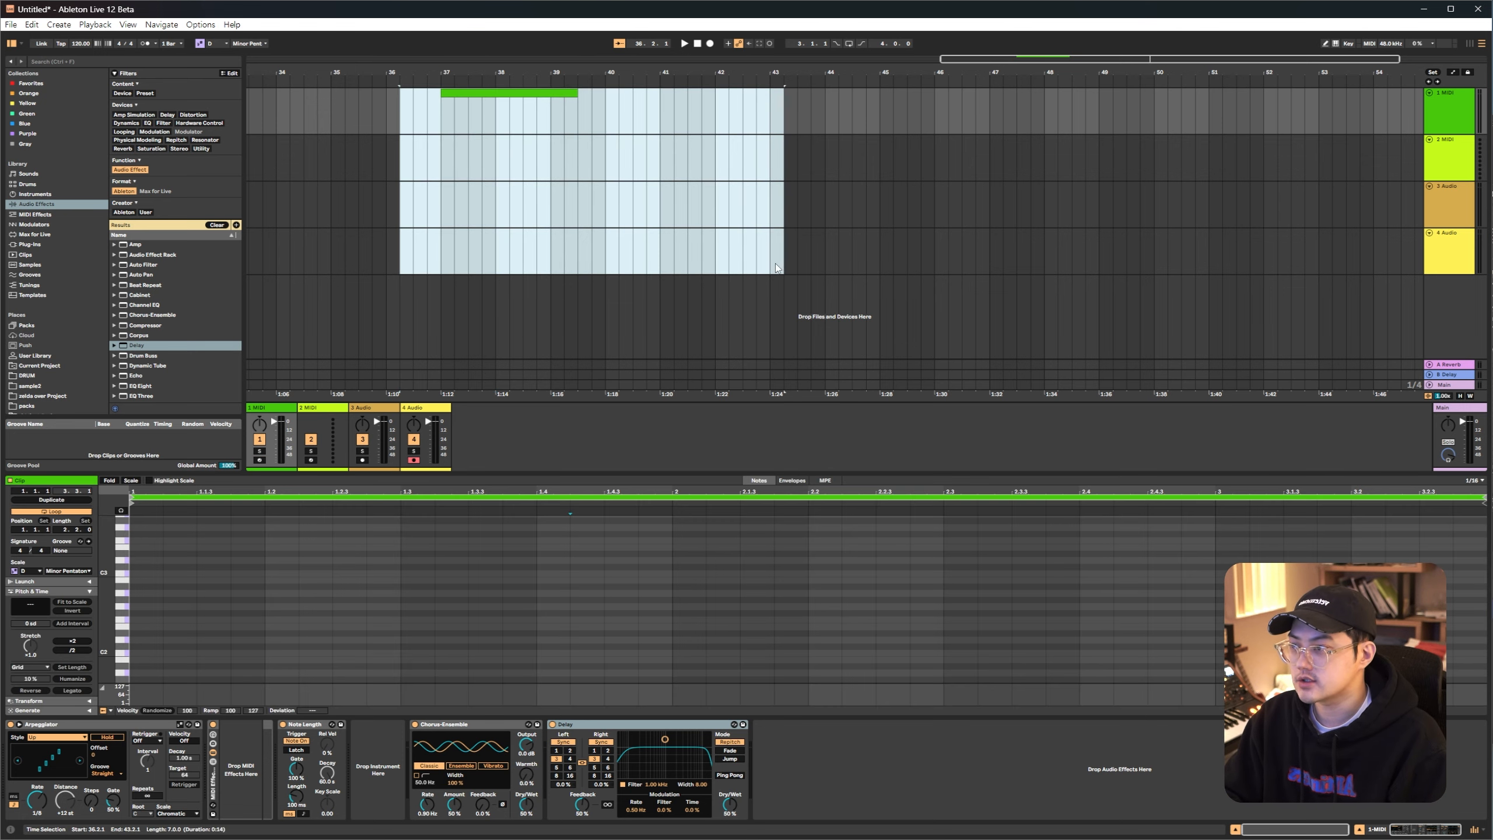
pyautogui.click(547, 130)
pyautogui.click(502, 115)
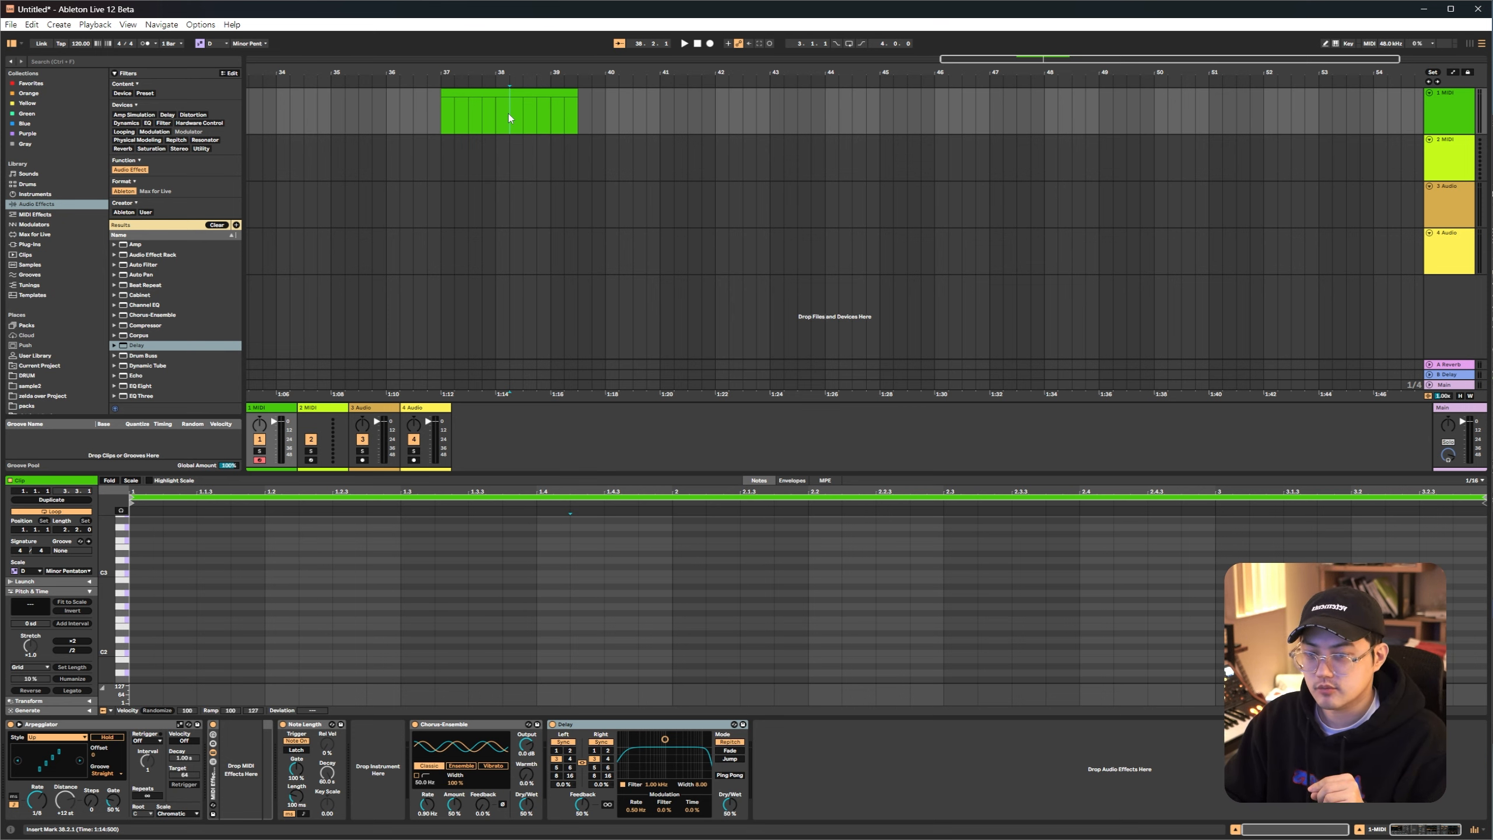
pyautogui.moveTo(415, 124); pyautogui.dragTo(671, 122)
pyautogui.click(495, 123)
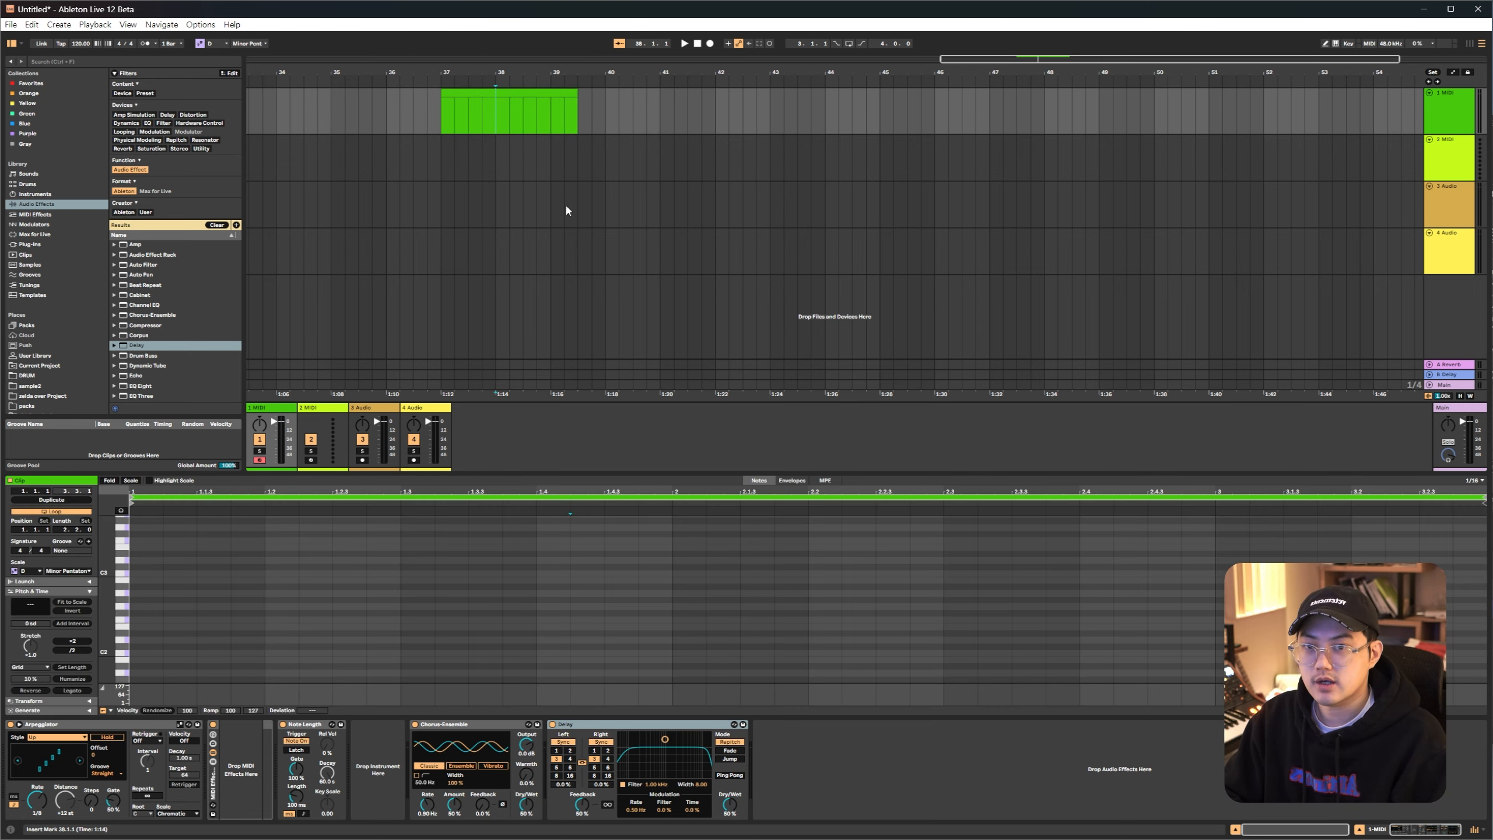
pyautogui.click(609, 119)
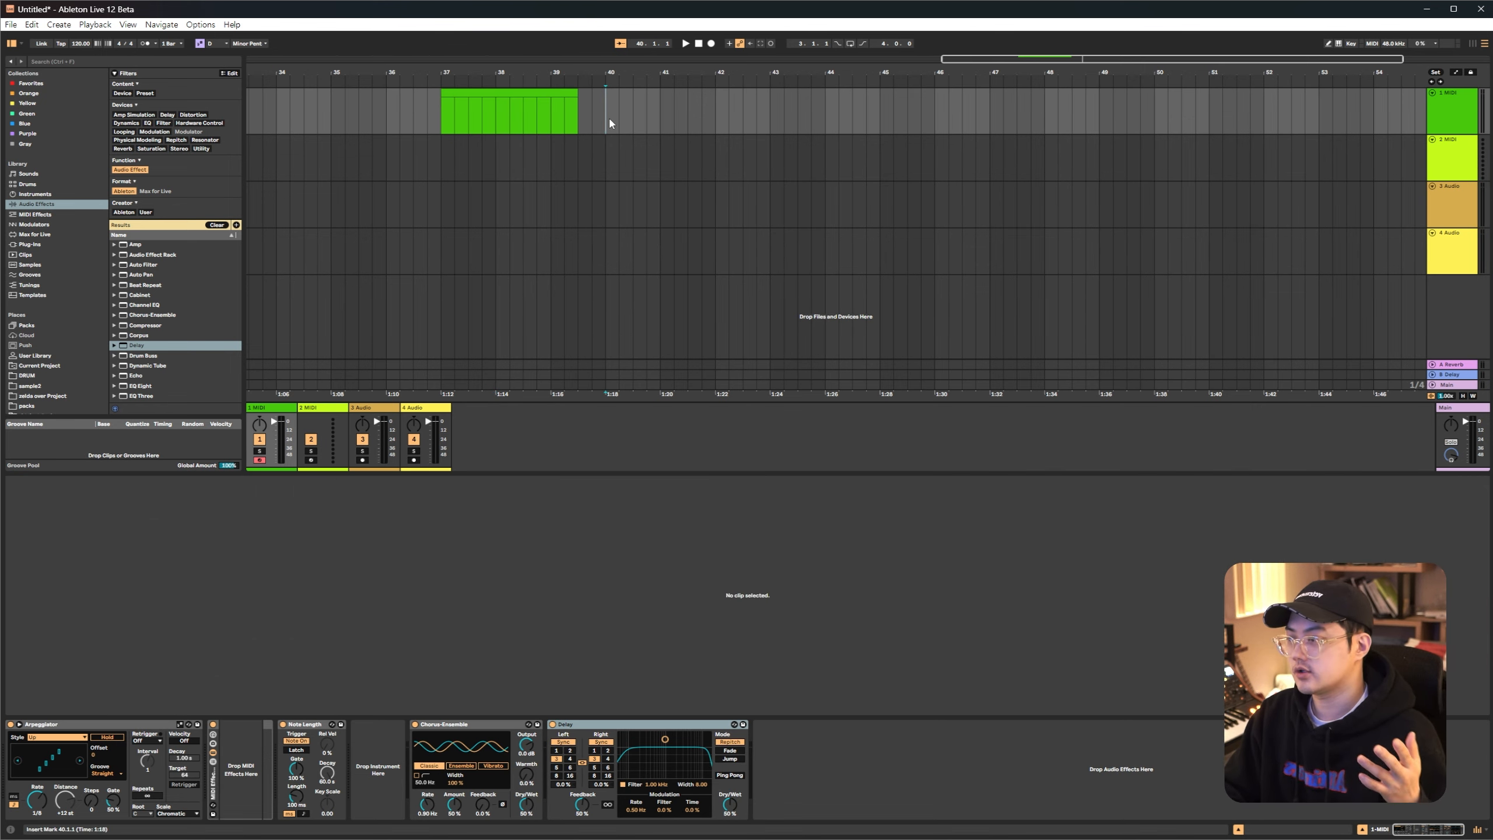
# Enter a four-note chord spanning C3 to B3 from 1.2.1 to 1.4.2 in the MIDI clip and select all its notes
pyautogui.click(523, 110)
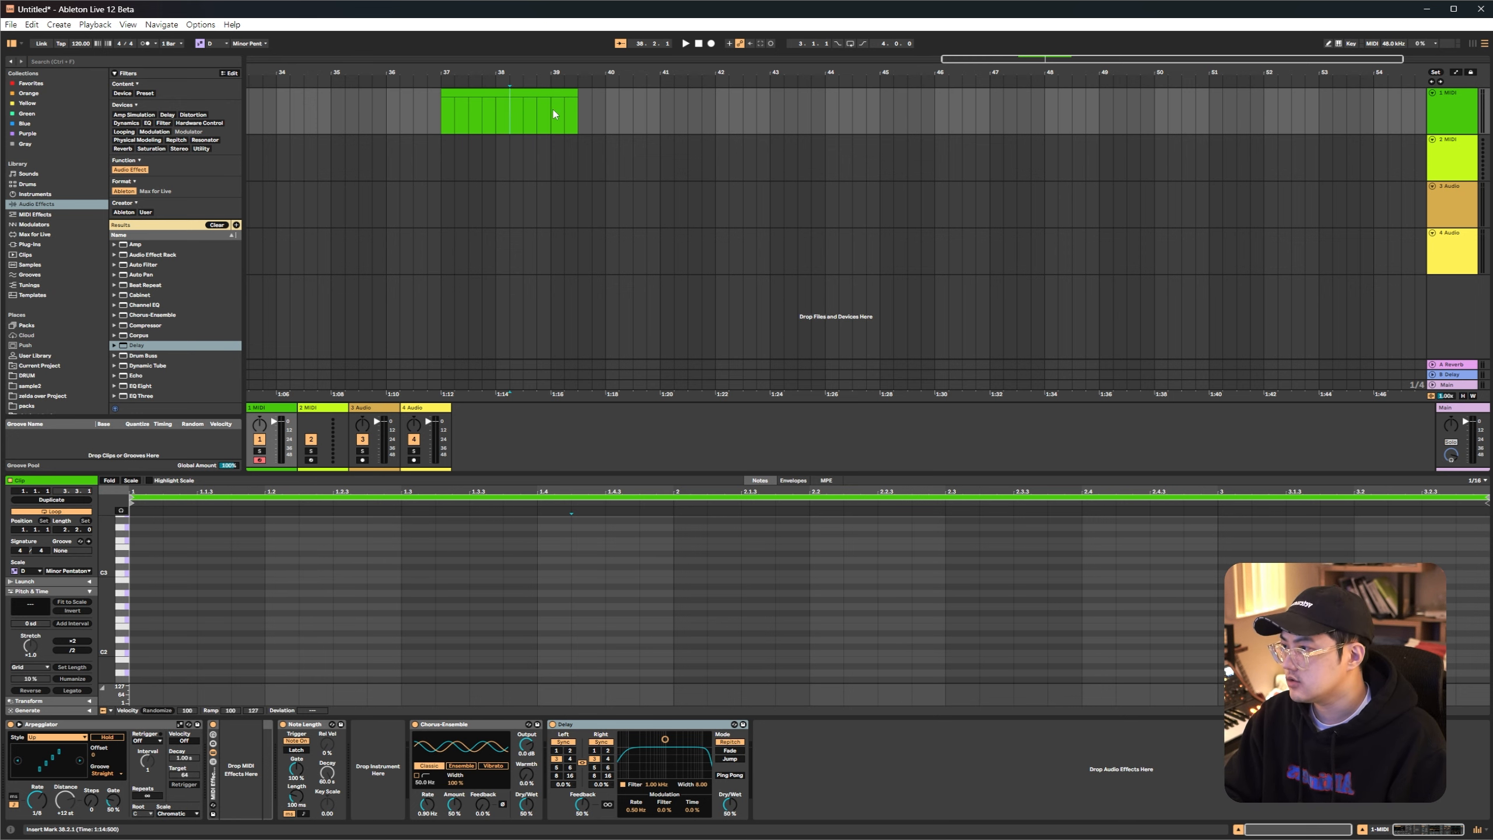
pyautogui.click(498, 112)
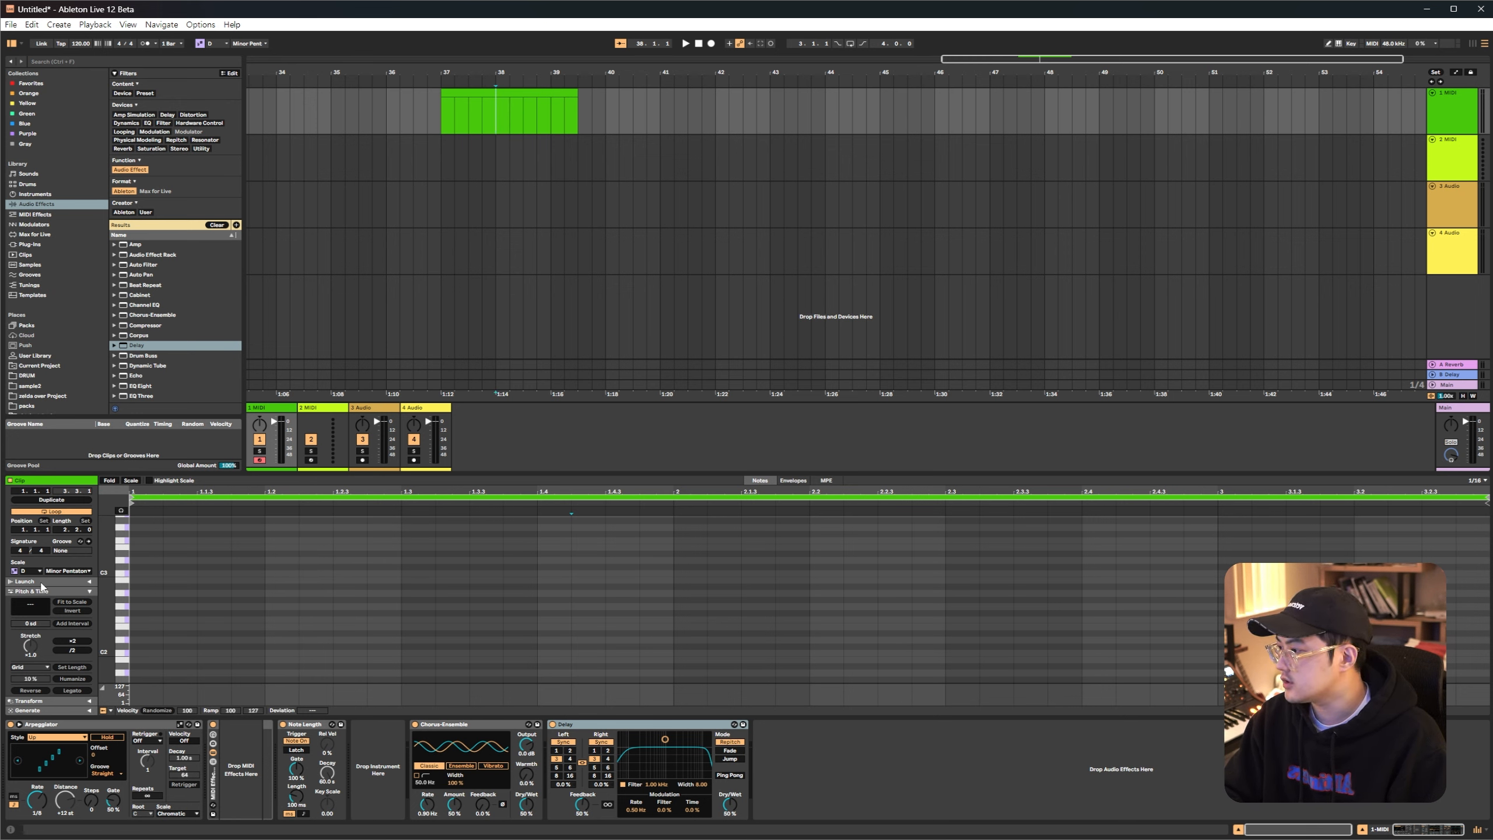
pyautogui.click(92, 582)
pyautogui.moveTo(249, 551); pyautogui.dragTo(507, 660)
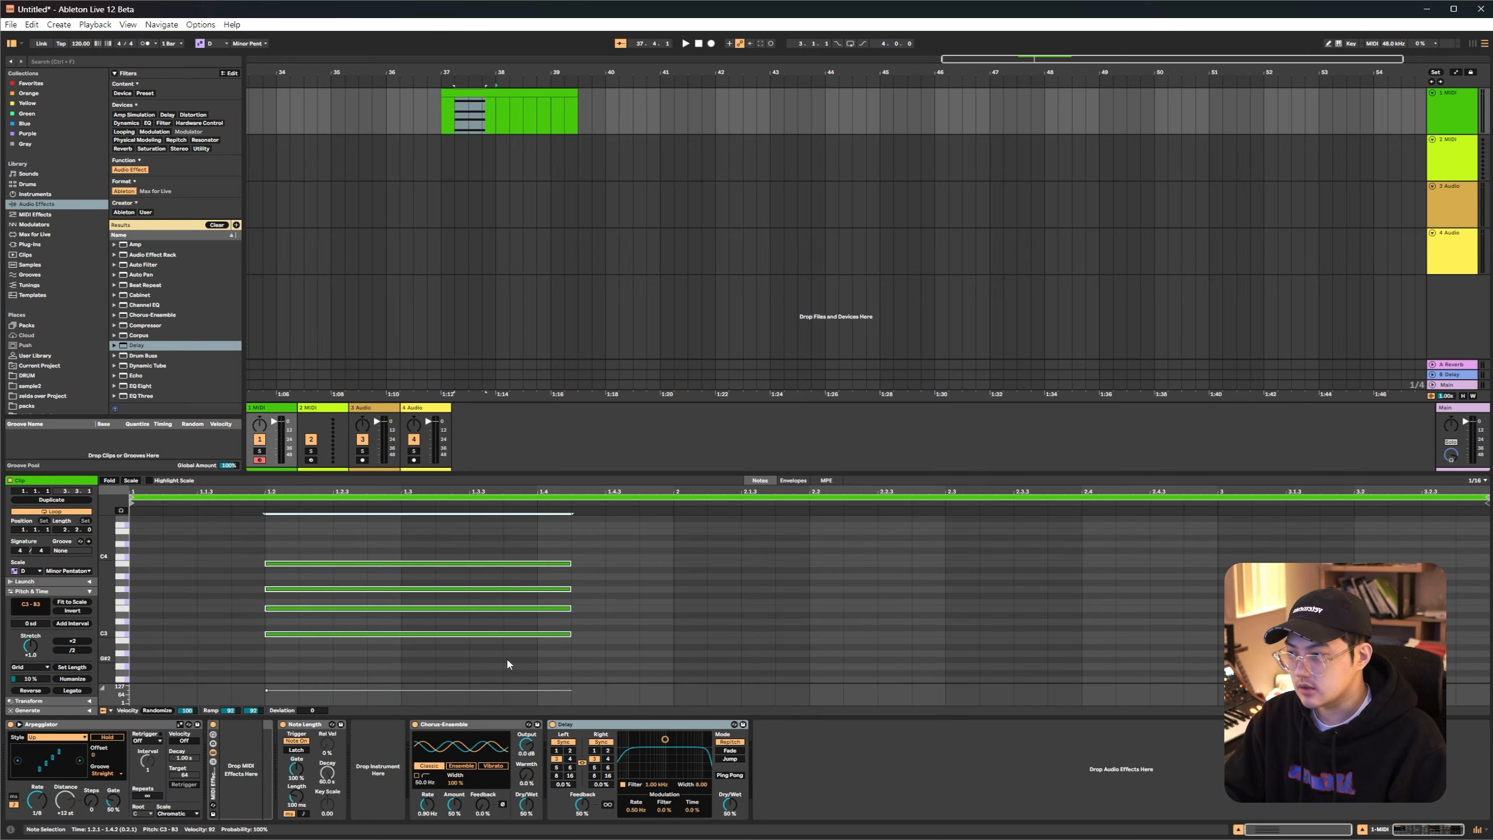
pyautogui.moveTo(219, 540); pyautogui.dragTo(400, 672)
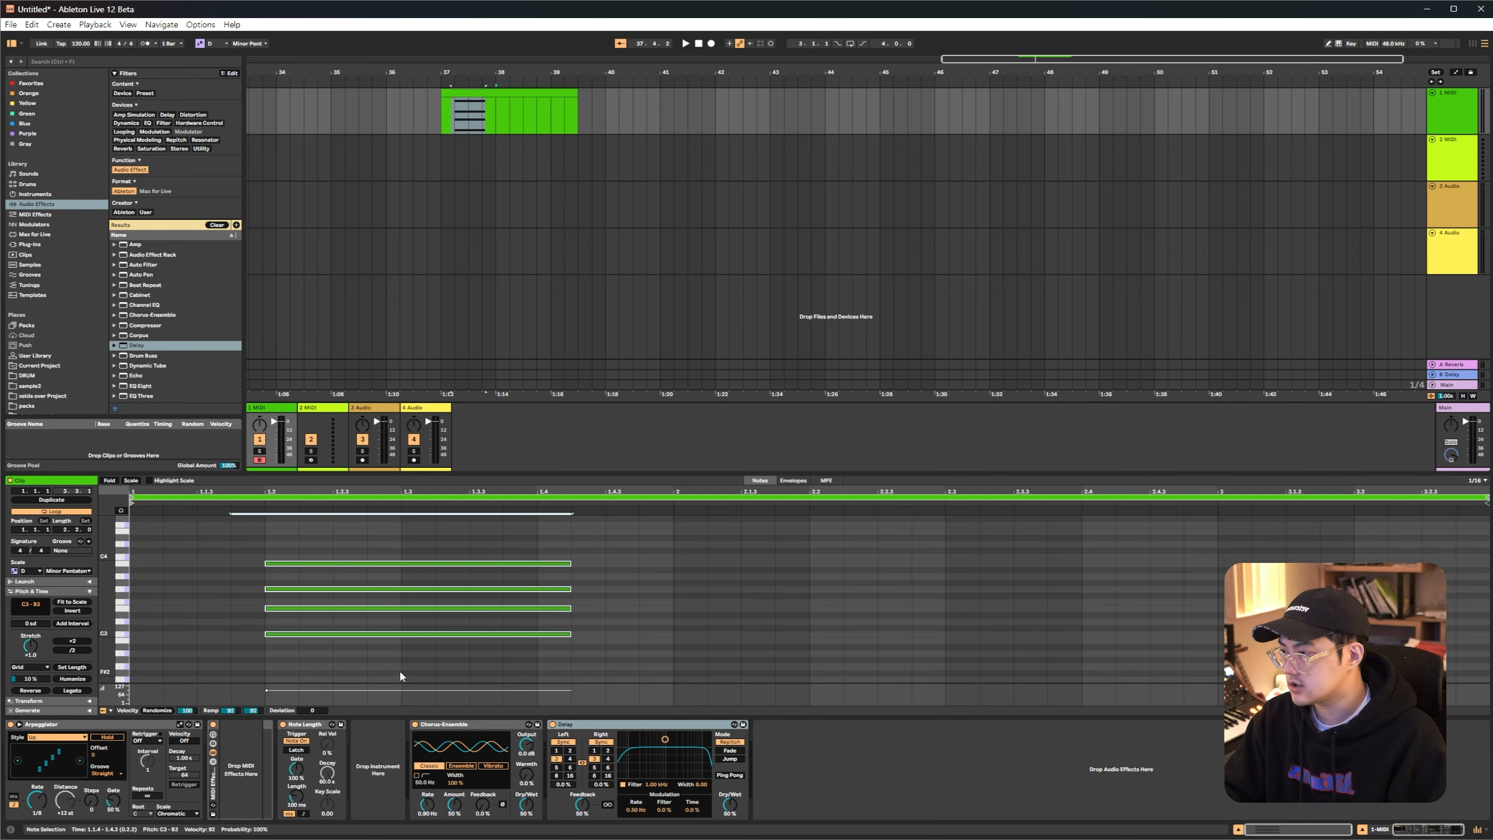
pyautogui.moveTo(26, 647); pyautogui.dragTo(33, 655)
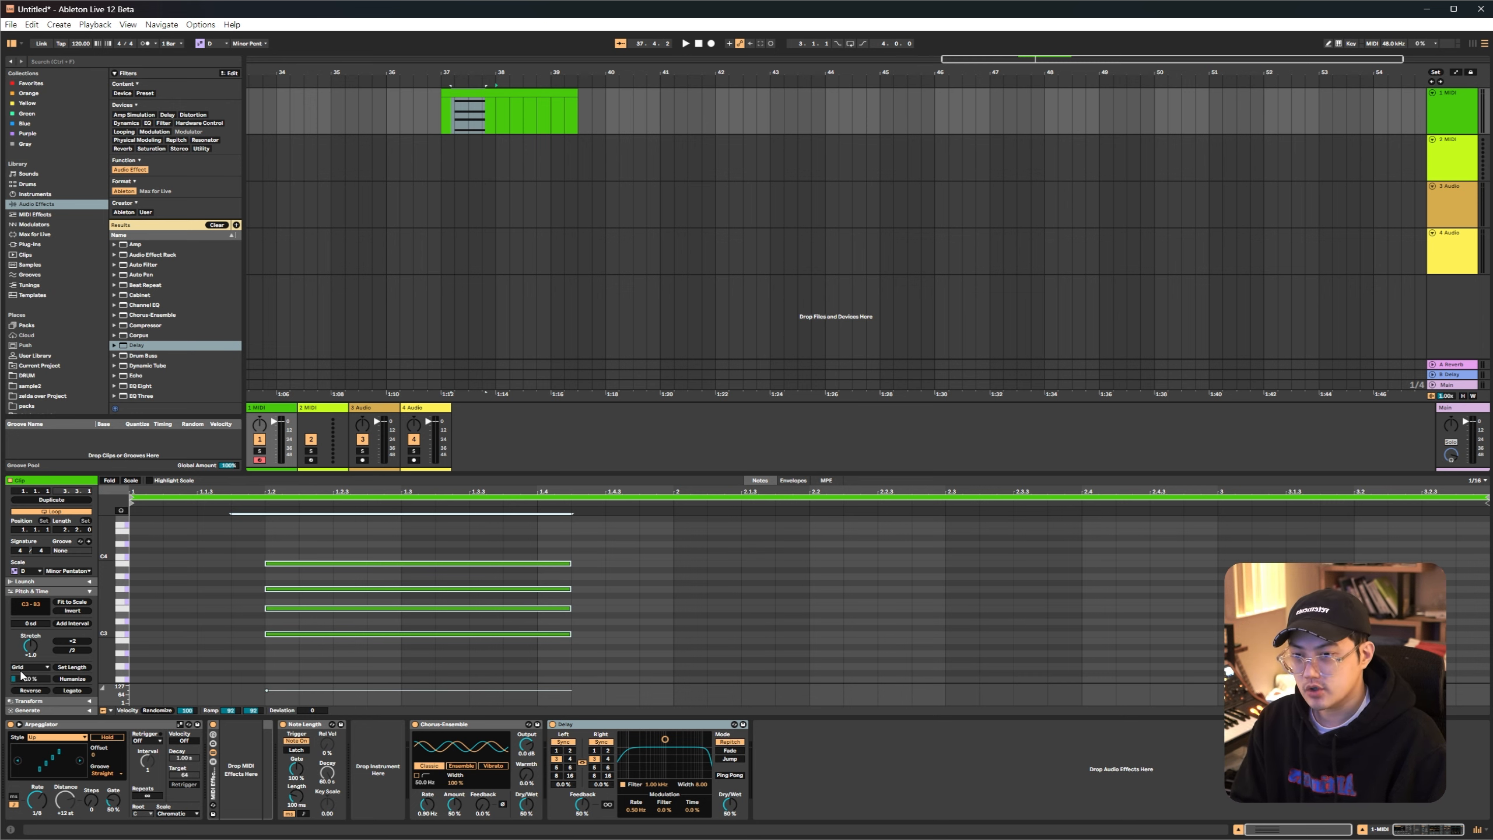
# Set the display zoom to 137 % in the preferences and close them
pyautogui.click(201, 24)
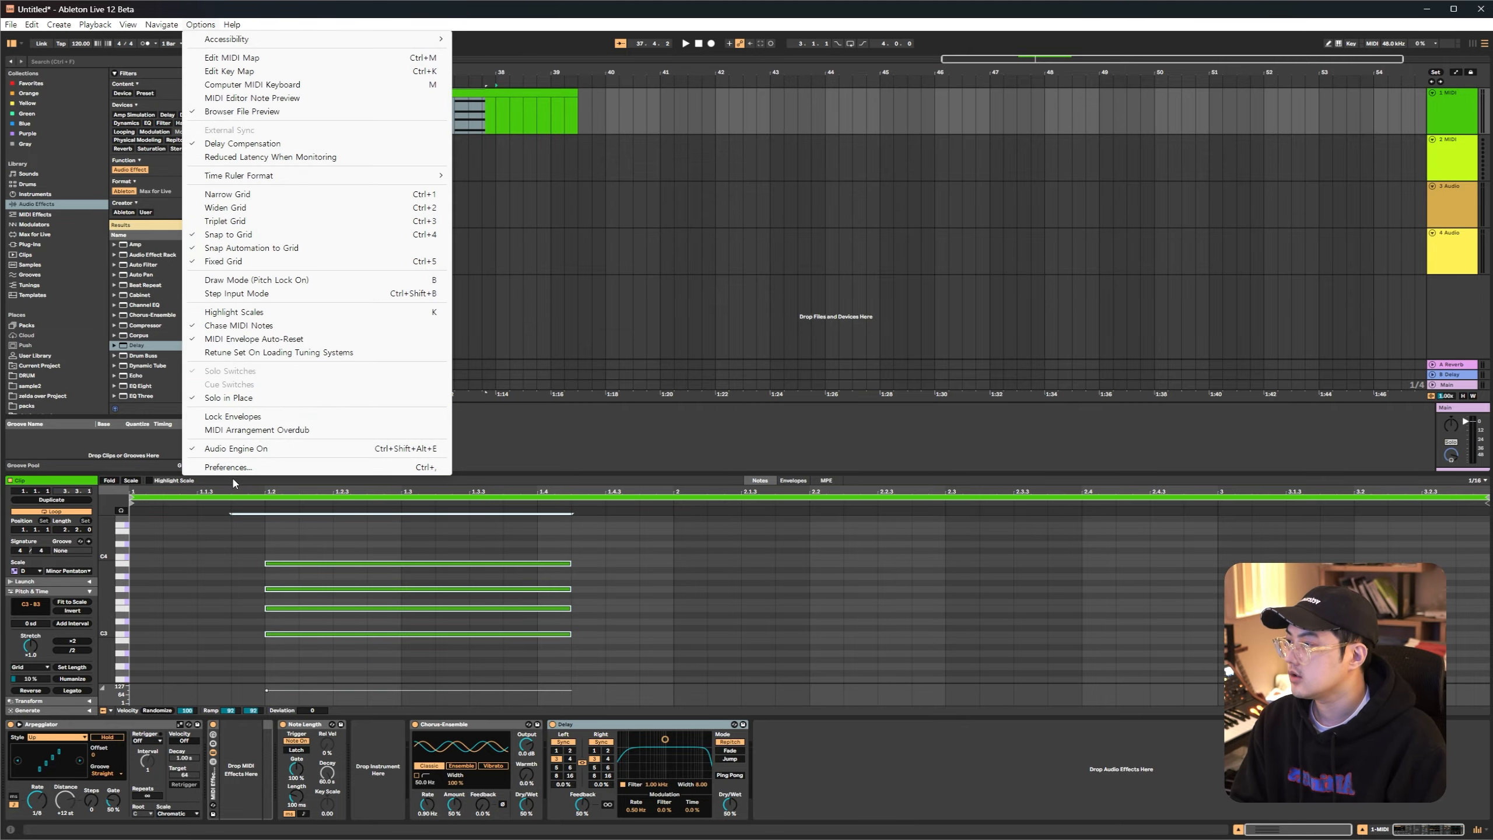
pyautogui.click(250, 469)
pyautogui.moveTo(976, 289)
pyautogui.mouseDown()
pyautogui.moveTo(976, 246)
pyautogui.moveTo(975, 262)
pyautogui.mouseUp()
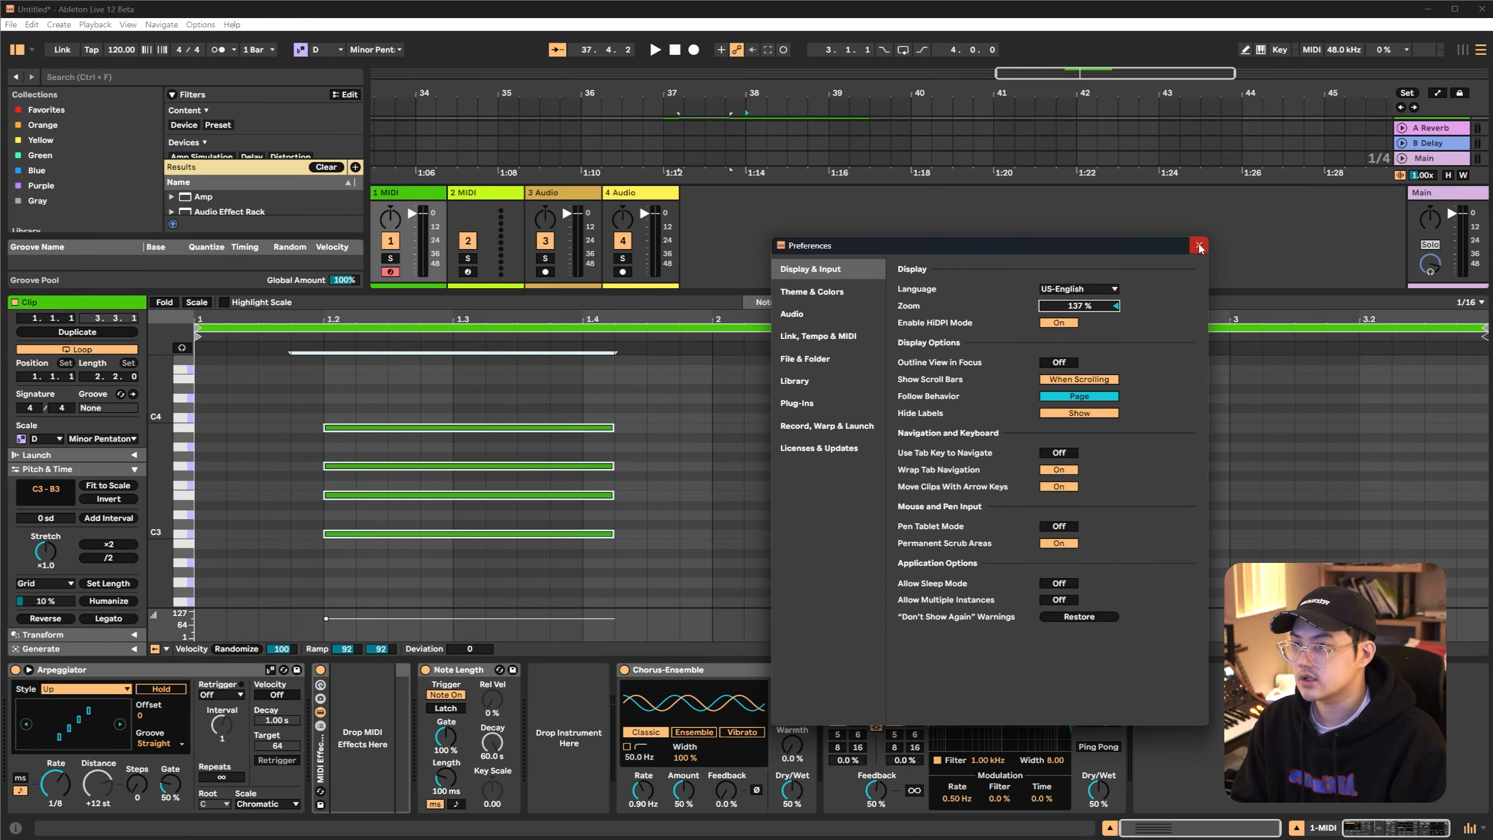
pyautogui.click(1199, 245)
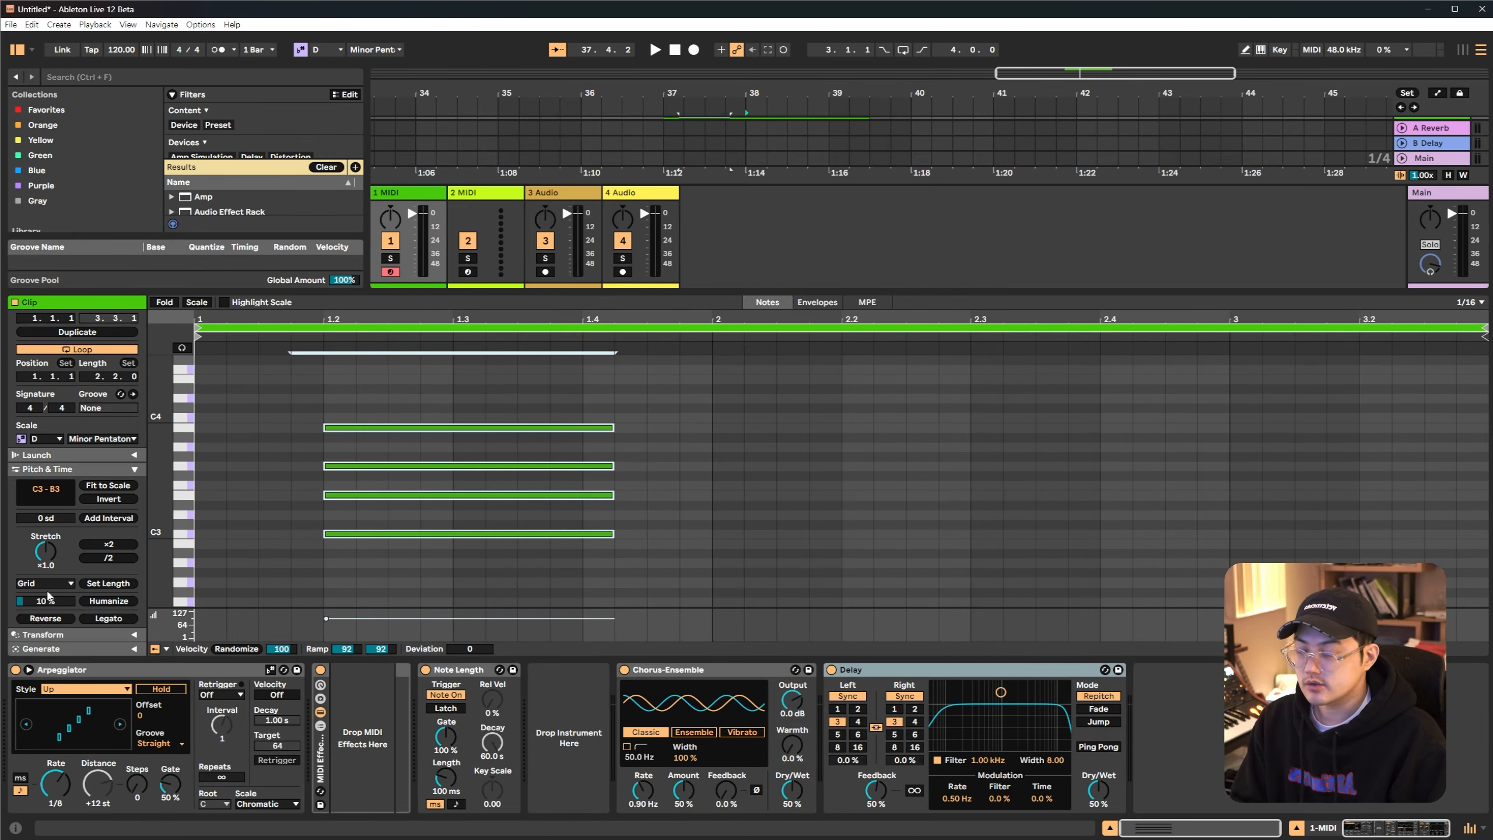
# Humanize the selected chord notes several times in a row with the amount at 10 %
pyautogui.click(108, 601)
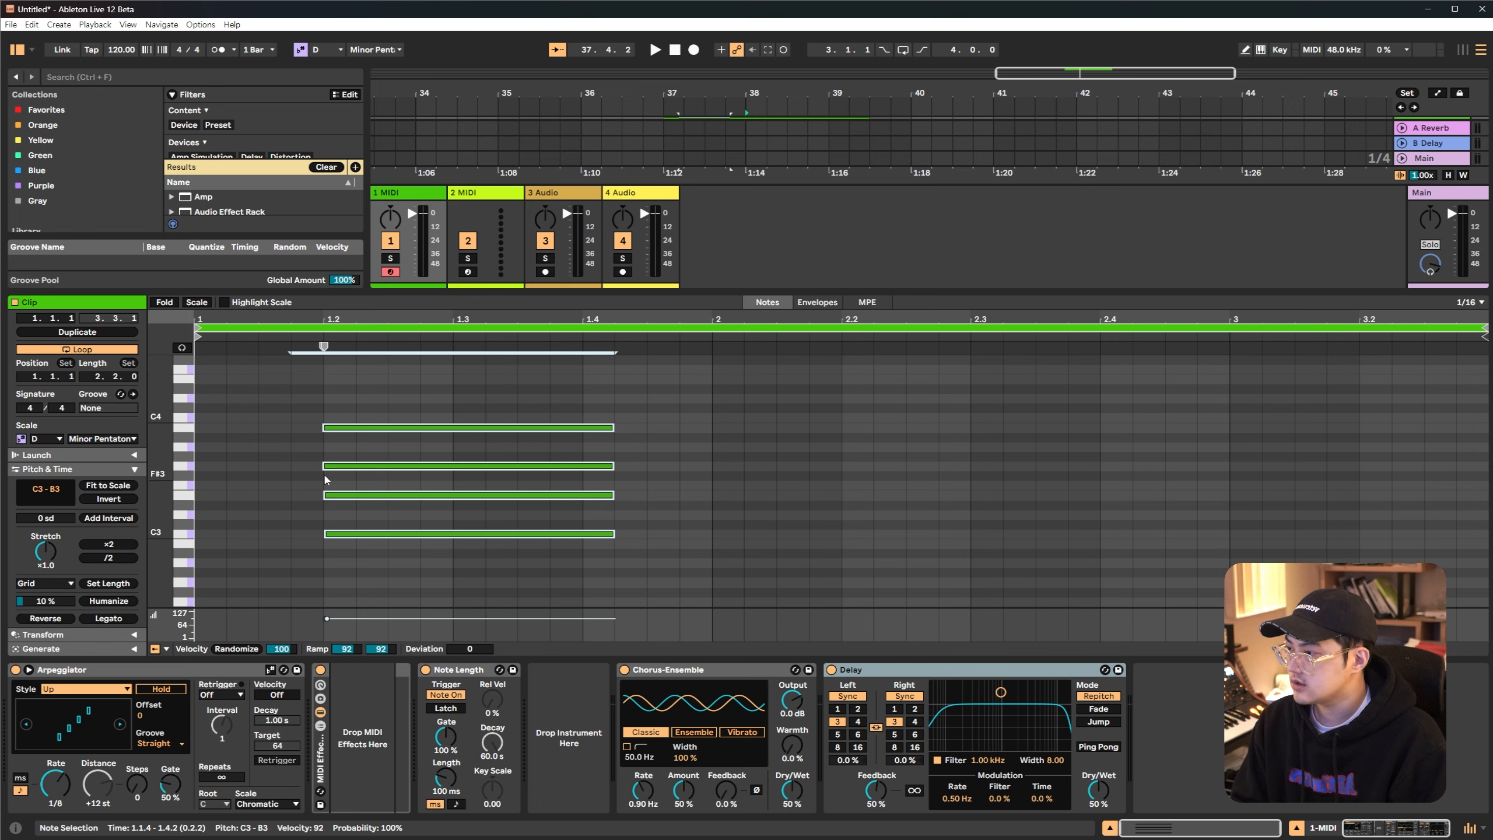
pyautogui.click(114, 602)
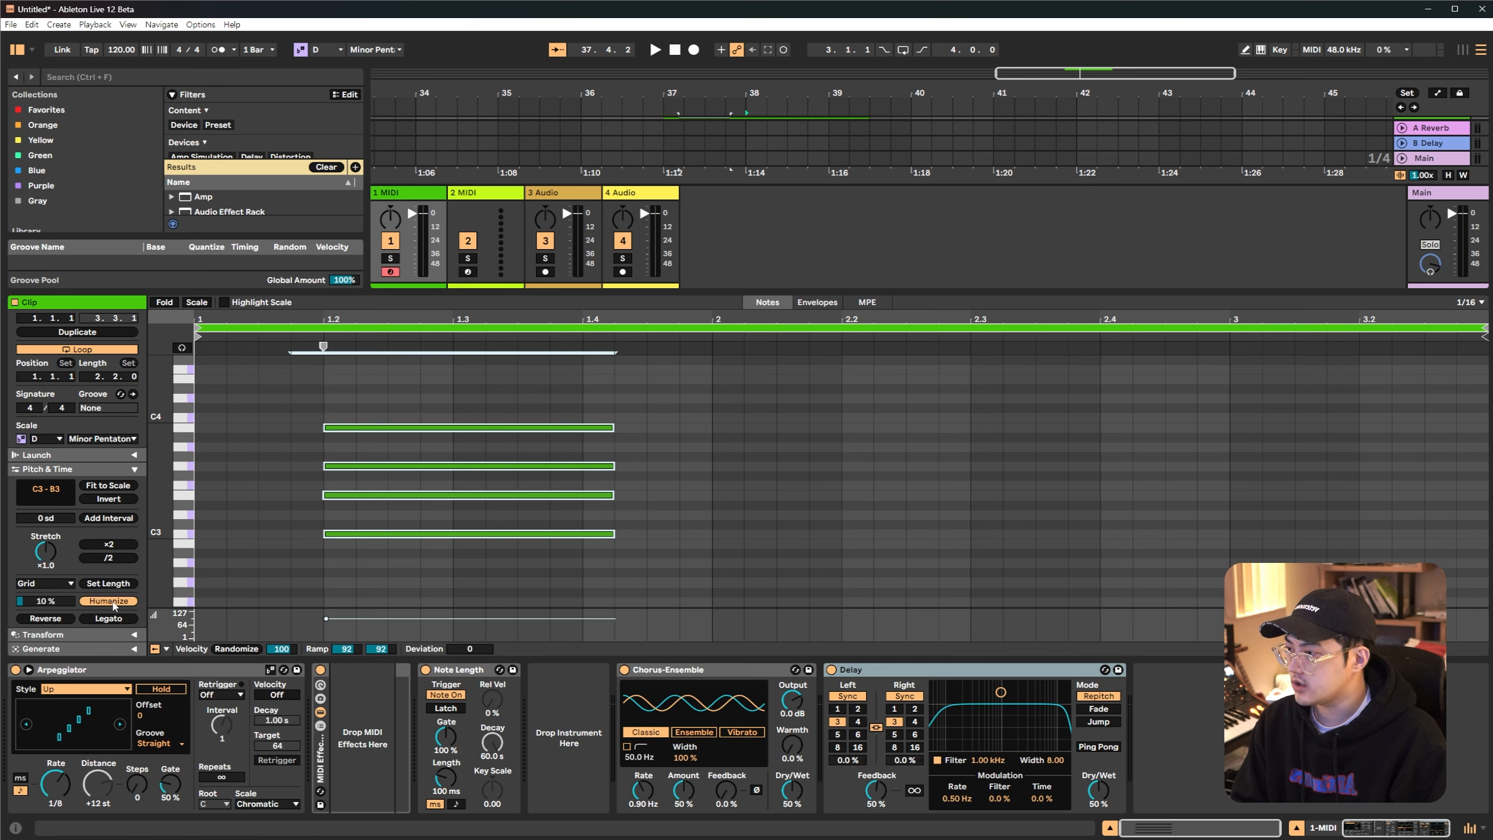
pyautogui.click(114, 605)
pyautogui.click(114, 605)
pyautogui.click(115, 606)
pyautogui.click(115, 605)
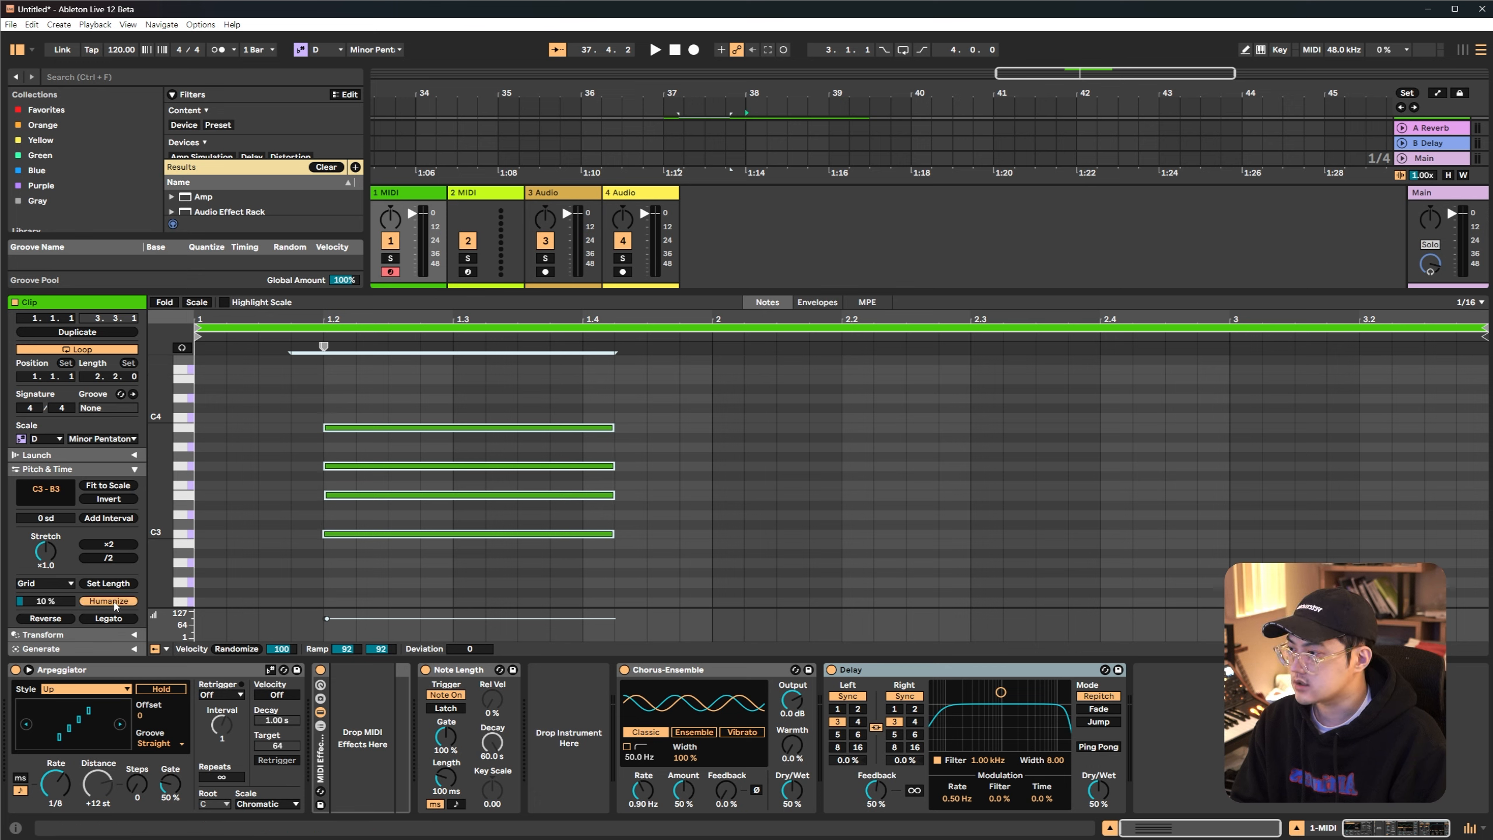
pyautogui.click(114, 604)
# Humanize the selected chord notes with the amount raised to 34 % and again with it at 56 %
pyautogui.click(49, 602)
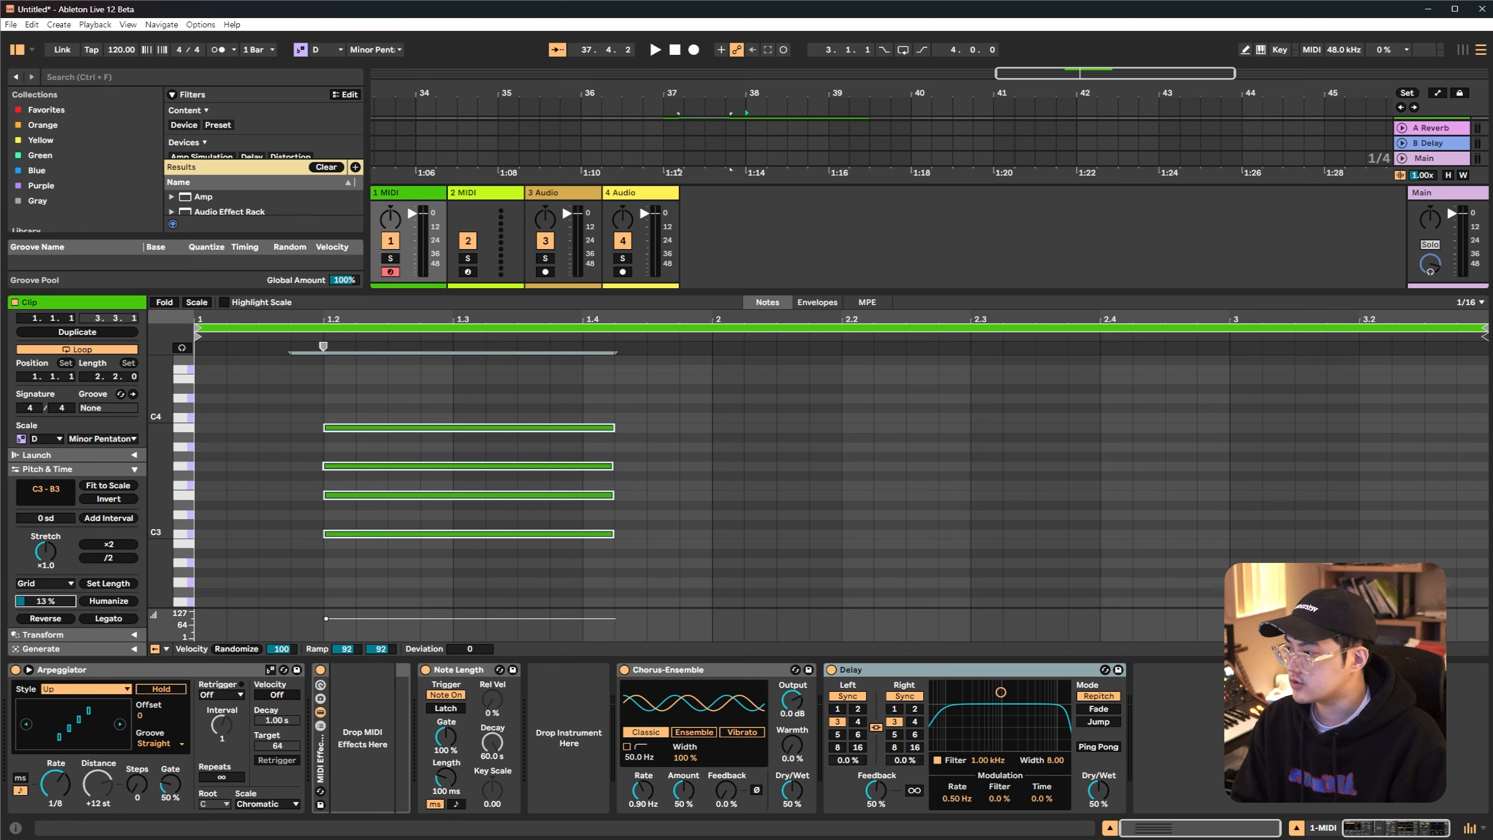
pyautogui.moveTo(50, 602); pyautogui.dragTo(50, 588)
pyautogui.click(106, 604)
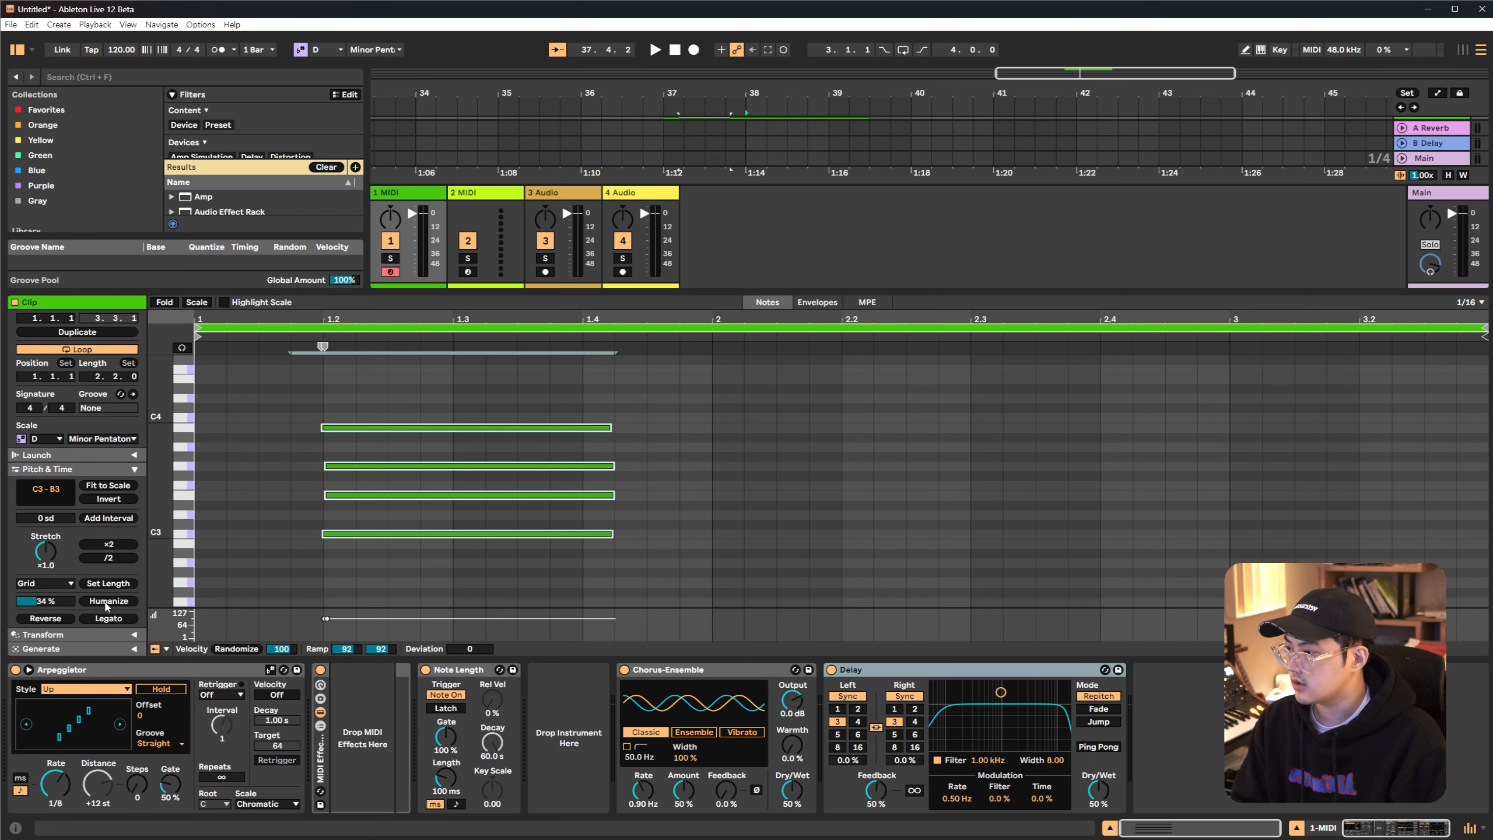
pyautogui.click(107, 605)
pyautogui.moveTo(48, 602); pyautogui.dragTo(48, 587)
pyautogui.click(111, 605)
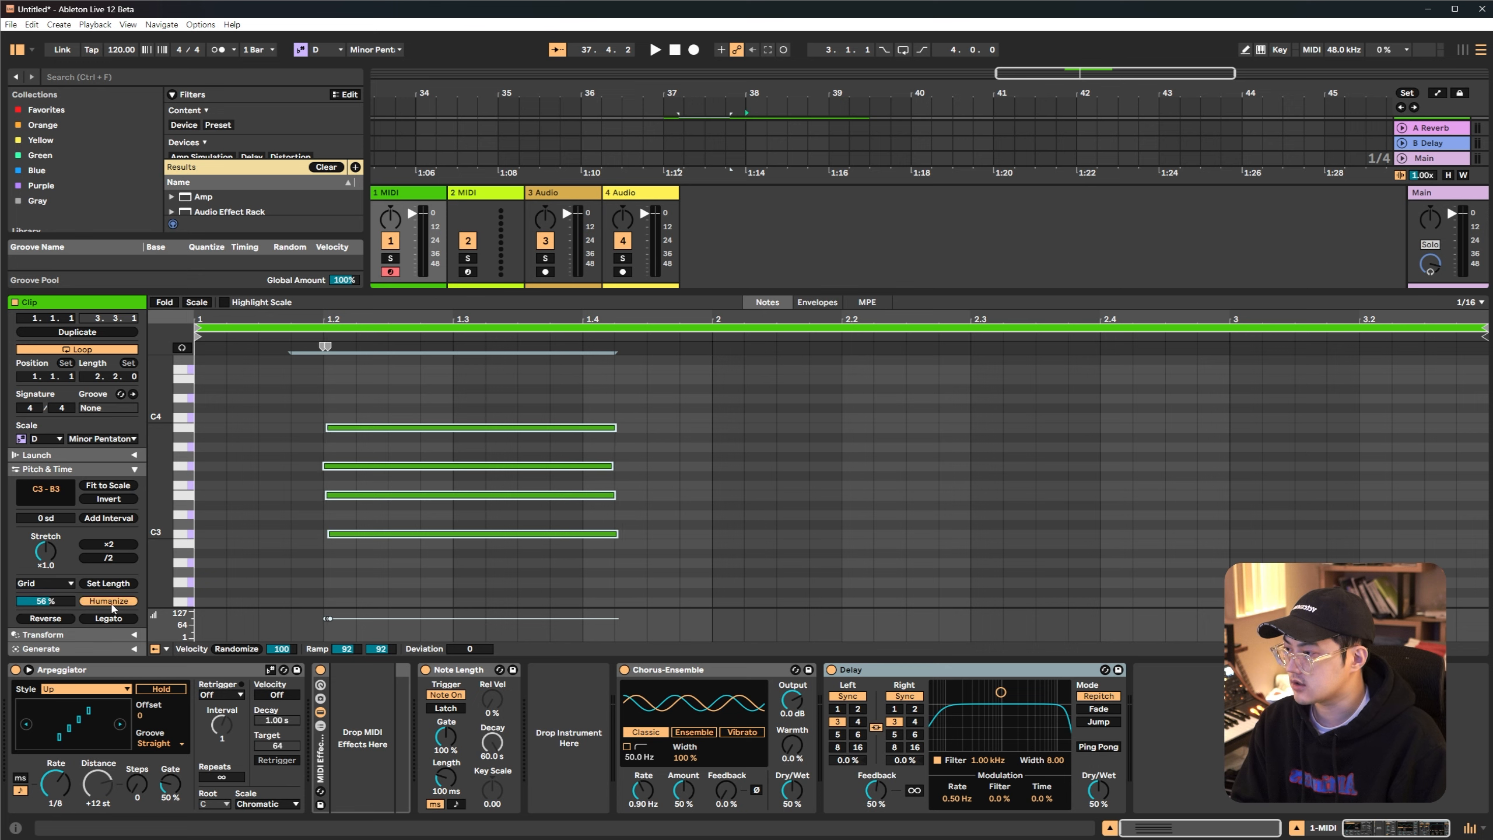
# Humanize the chord notes several more times at the 56 % amount
pyautogui.click(112, 605)
pyautogui.click(111, 605)
pyautogui.click(112, 605)
pyautogui.click(111, 605)
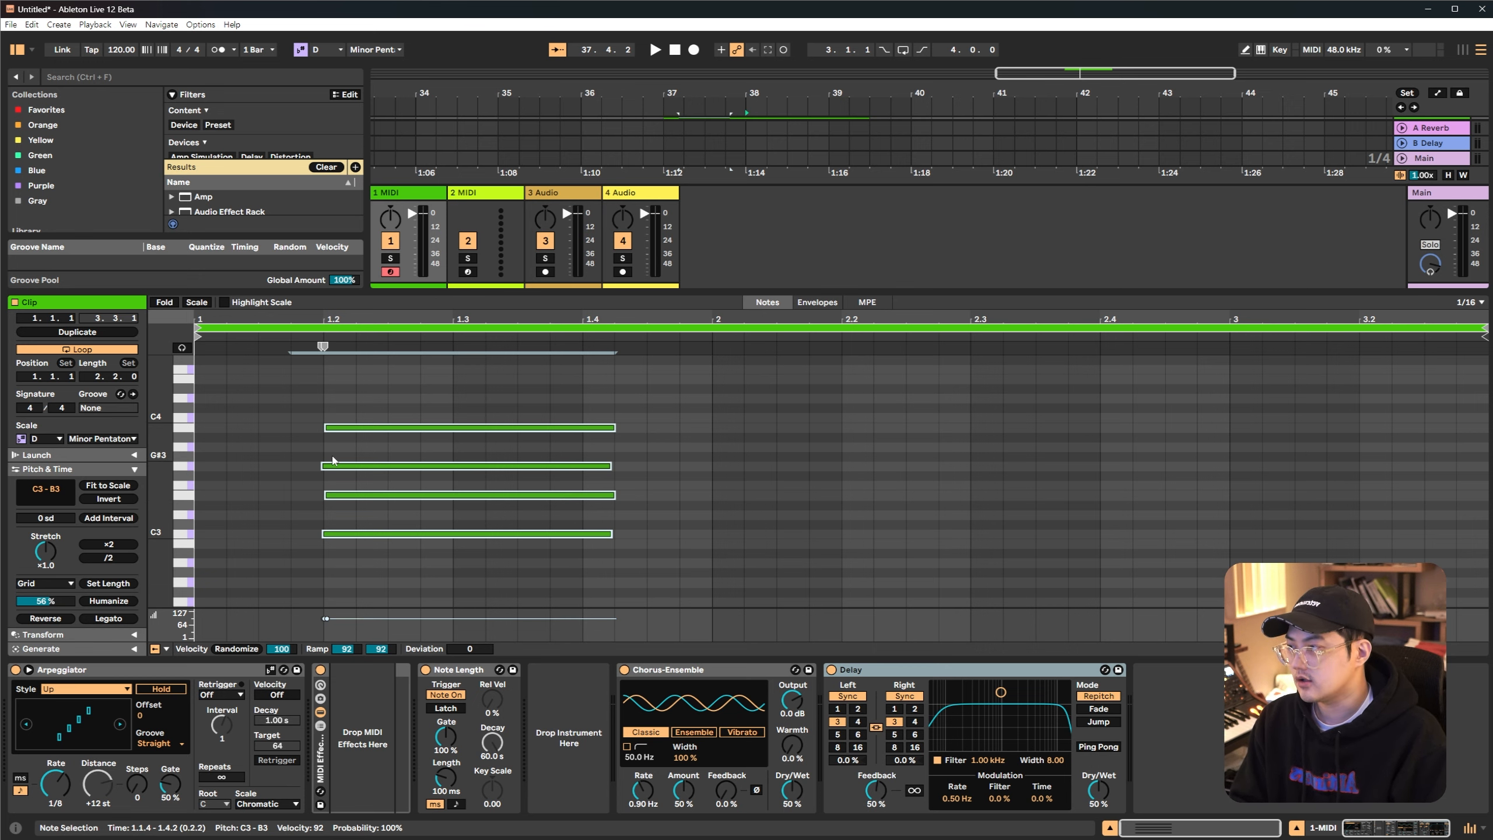
pyautogui.click(107, 601)
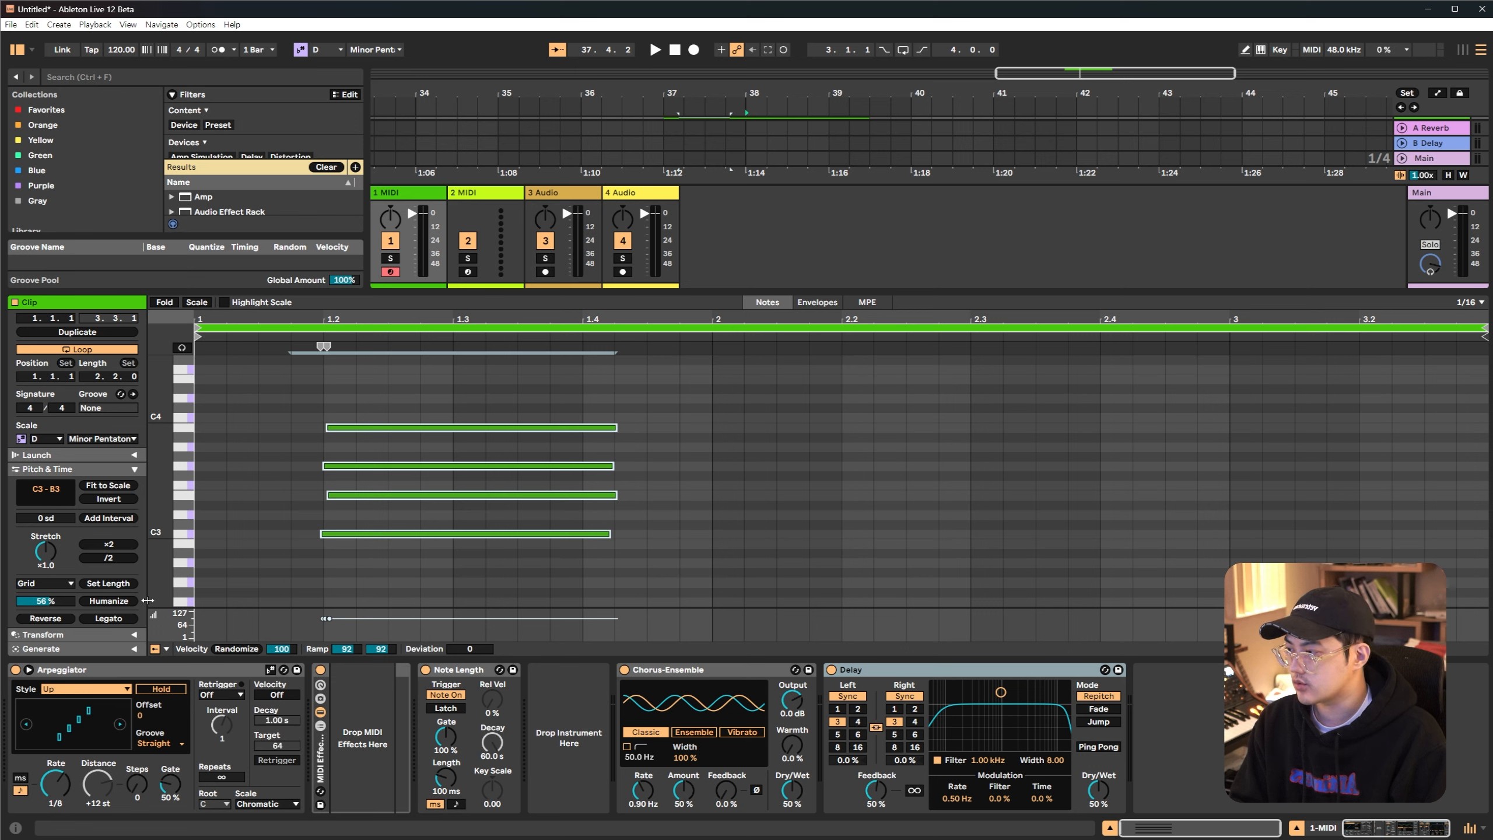
# Split all four chord notes at position 1.3.1
pyautogui.click(134, 469)
pyautogui.click(454, 388)
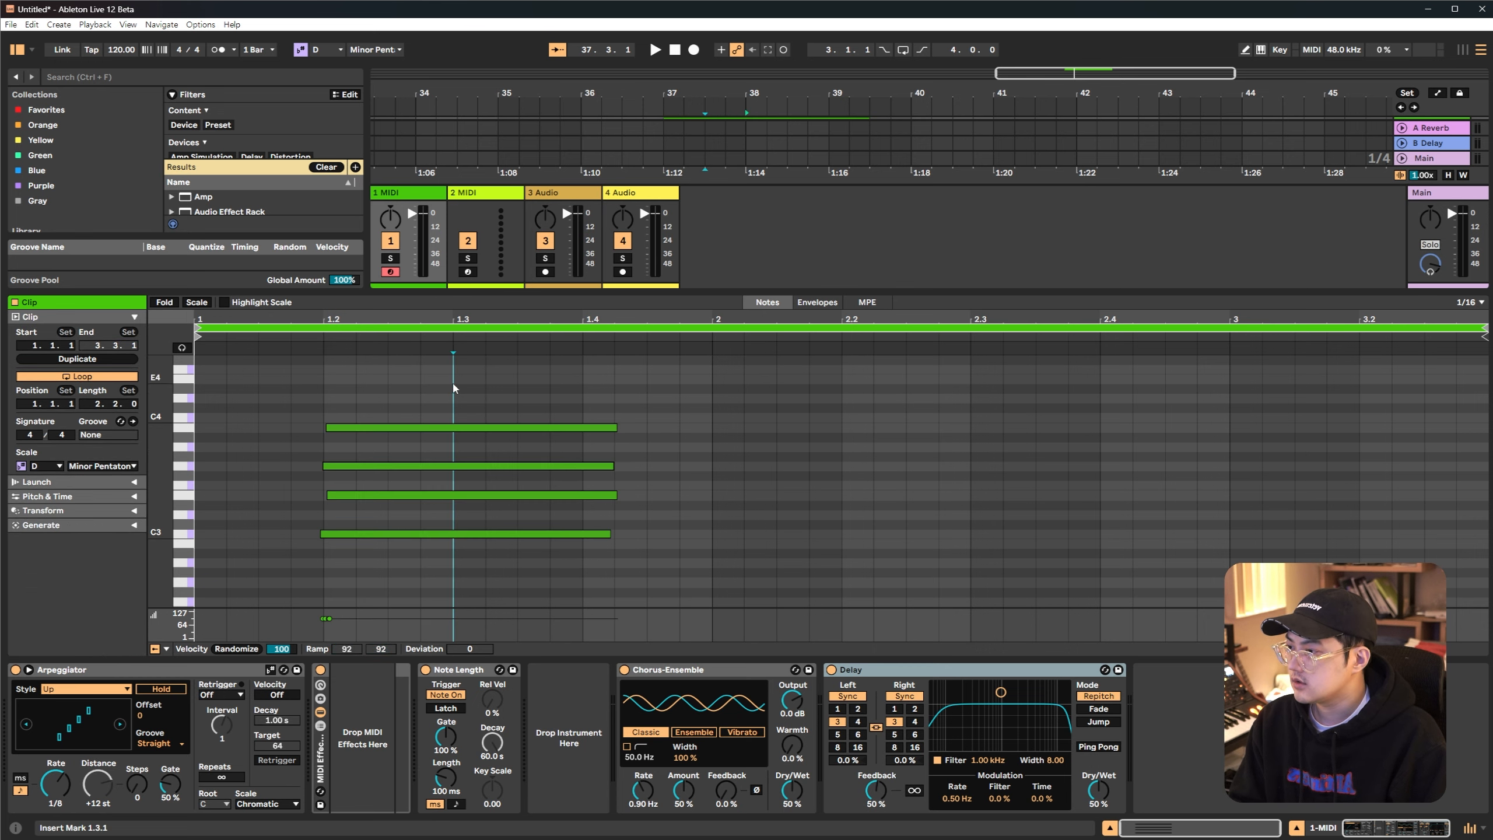
pyautogui.click(329, 391)
pyautogui.click(471, 394)
pyautogui.click(429, 388)
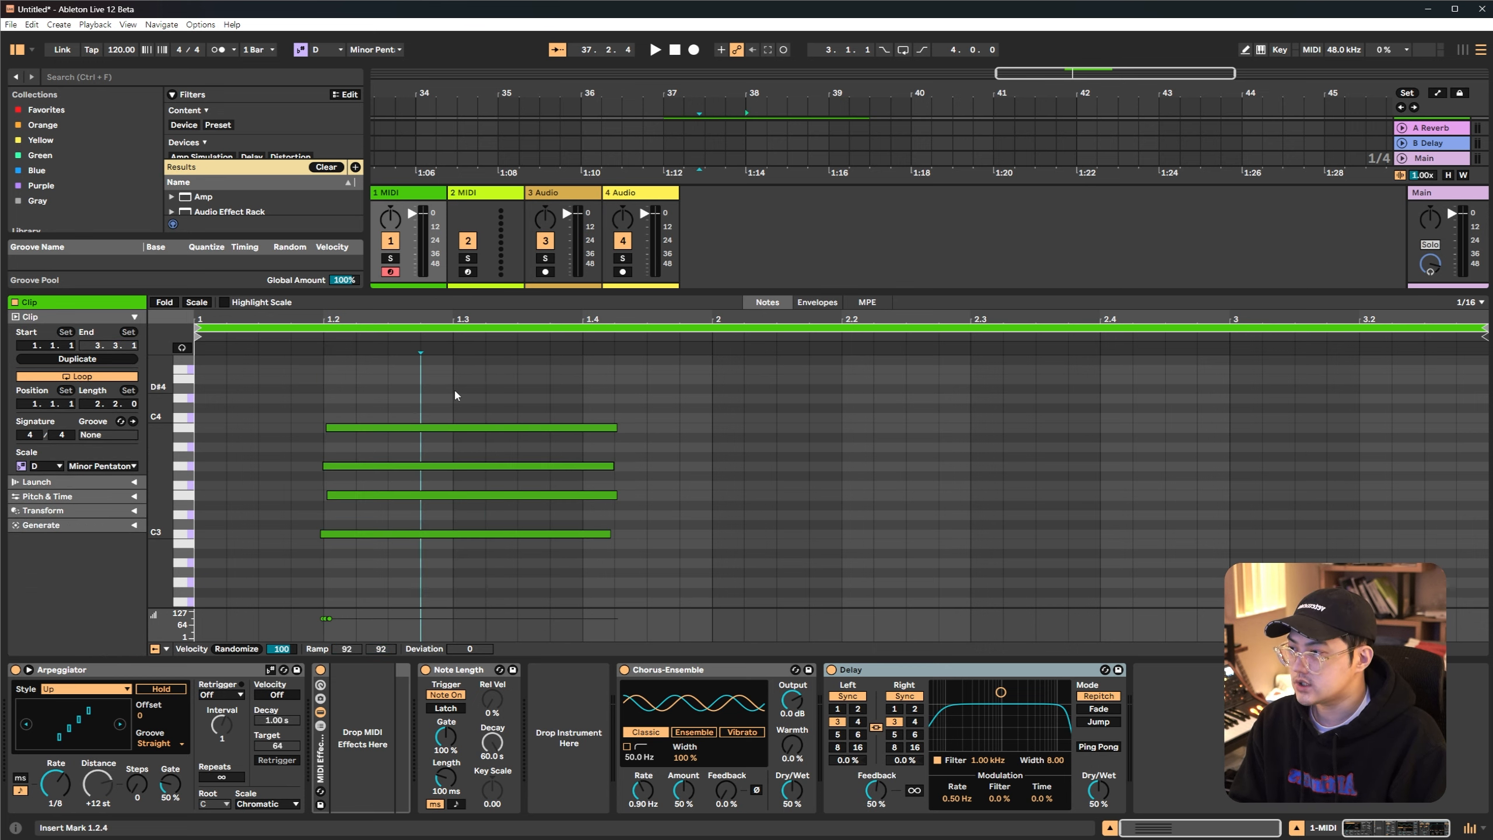
pyautogui.click(454, 388)
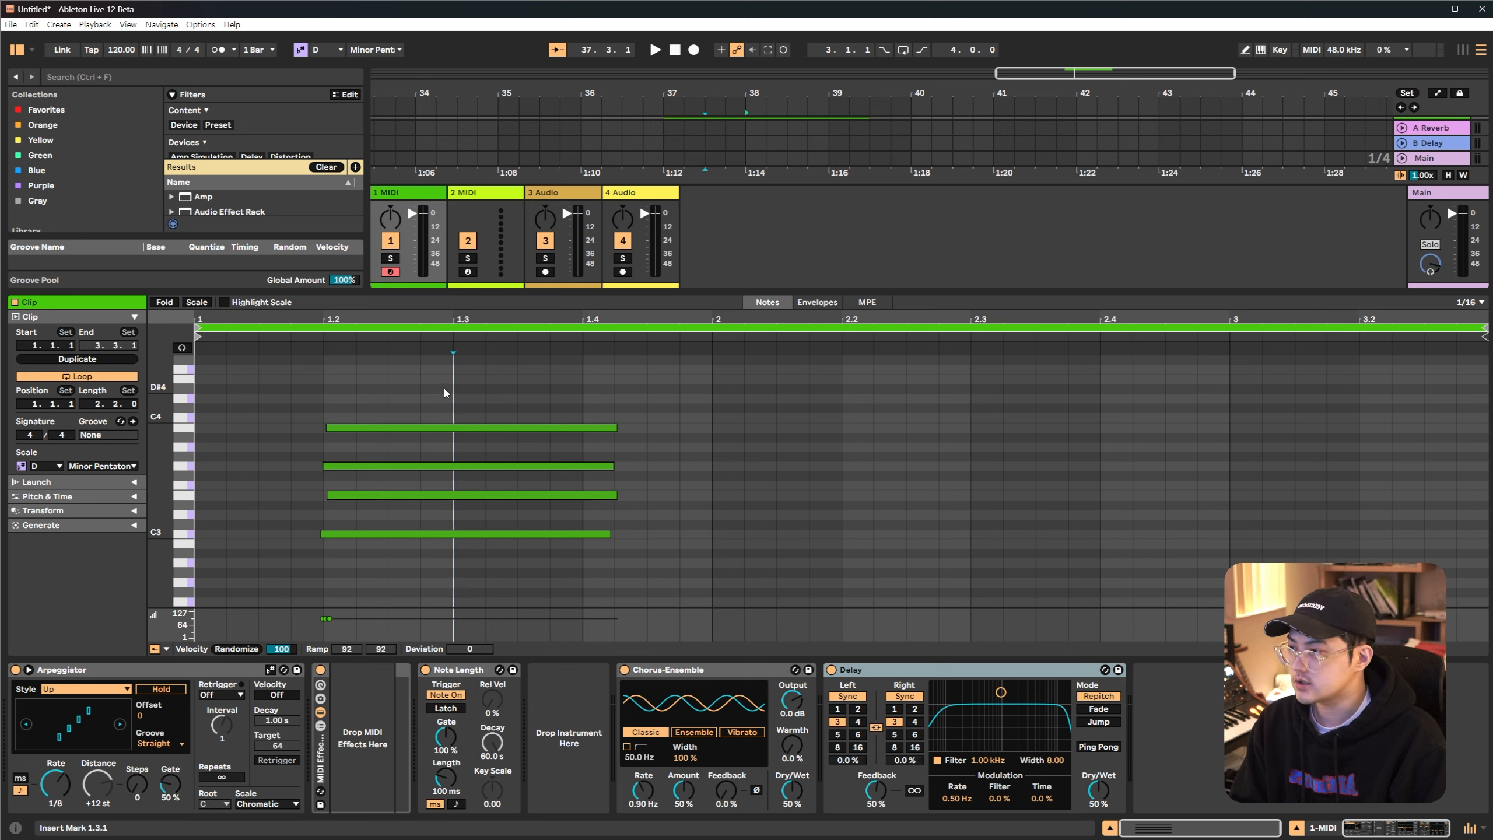
pyautogui.hotkey('ctrl', 'e')
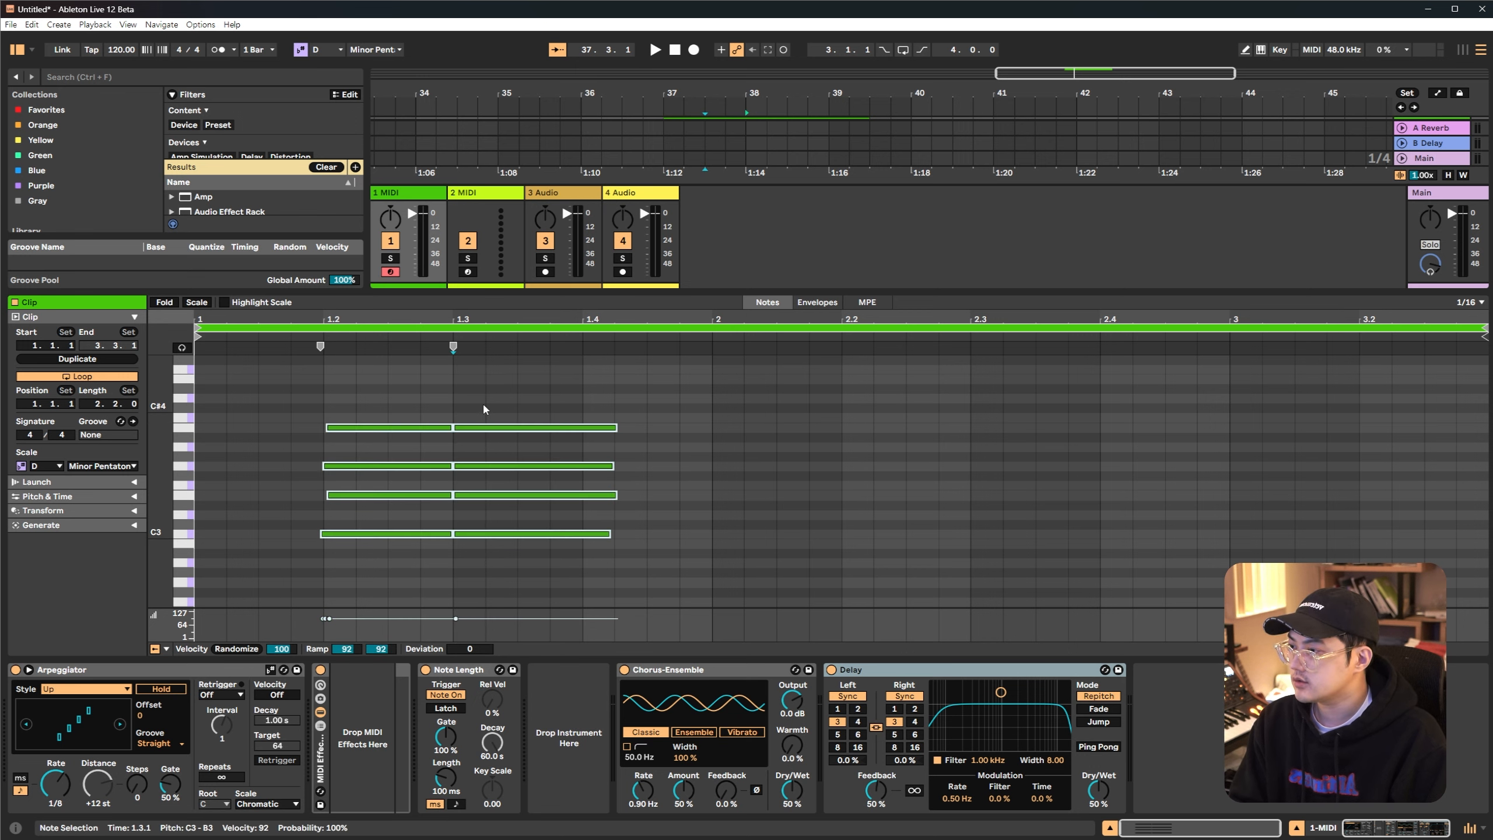
# Select the notes after the split, undo the split and place the insert marker back at 1.3.1
pyautogui.click(490, 372)
pyautogui.moveTo(479, 374); pyautogui.dragTo(513, 549)
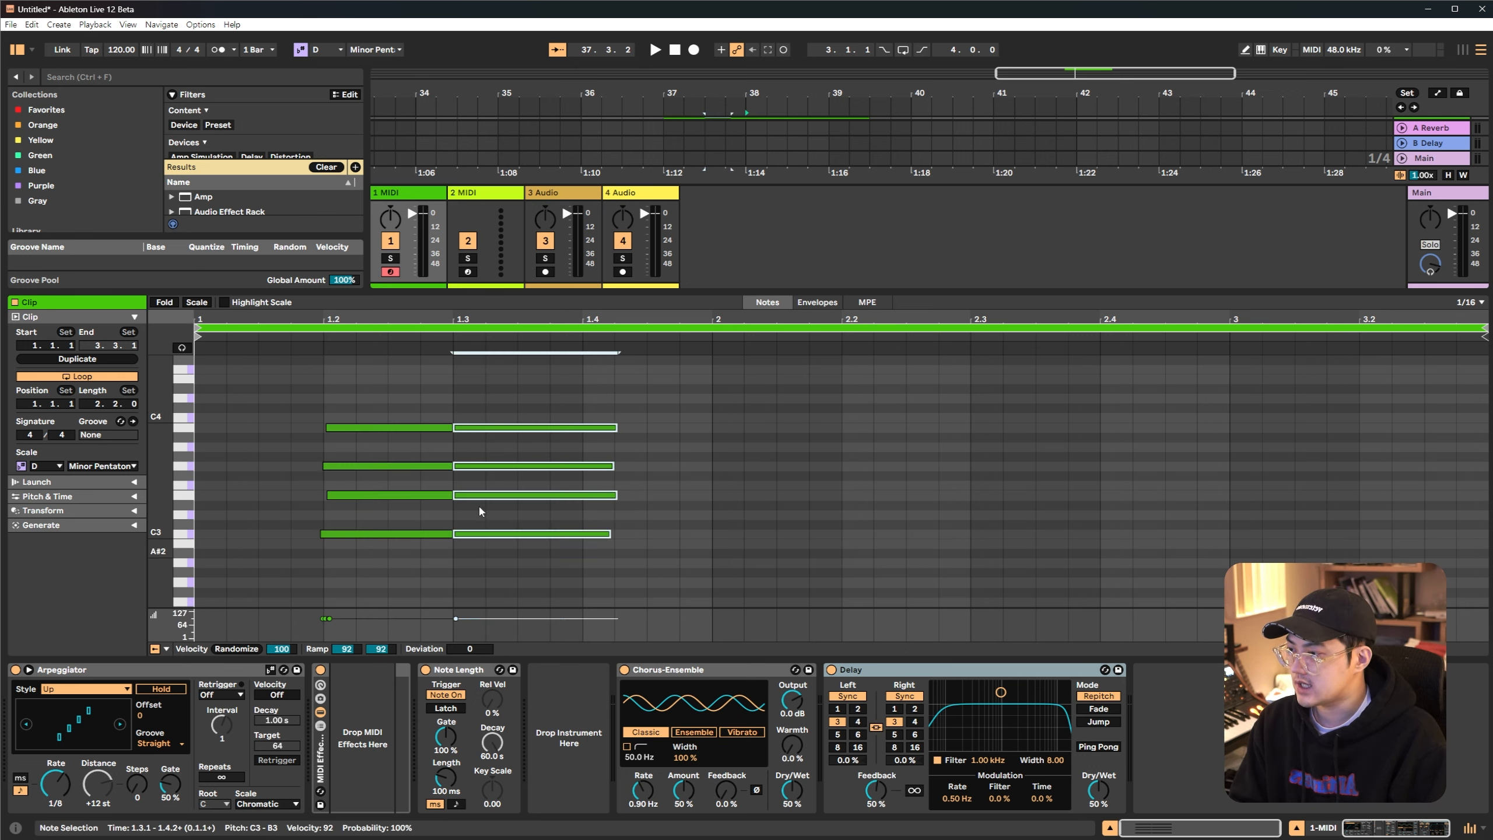
pyautogui.hotkey('ctrl', 'z')
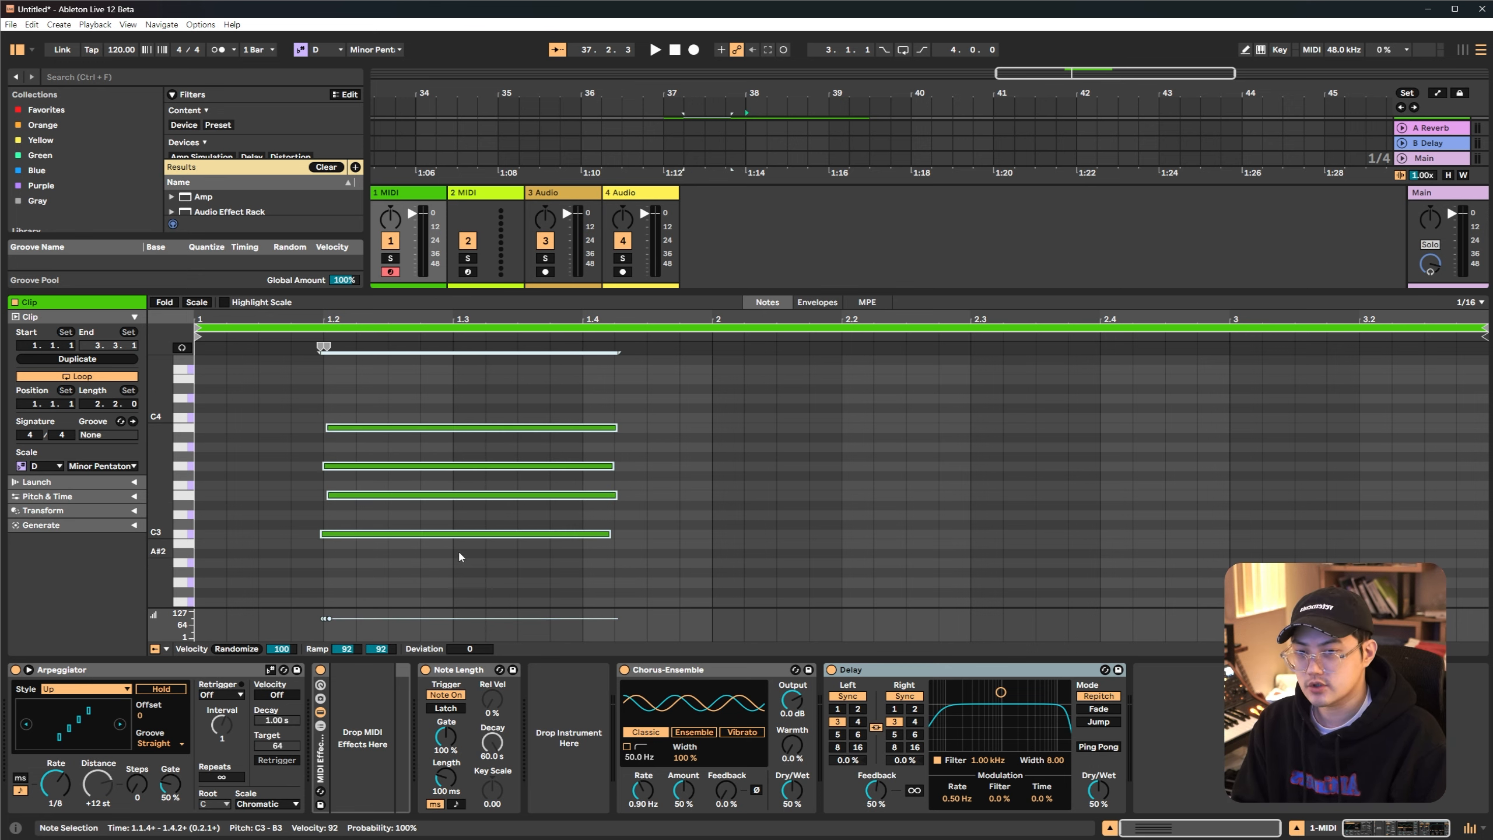
pyautogui.click(453, 392)
pyautogui.moveTo(475, 379); pyautogui.dragTo(575, 577)
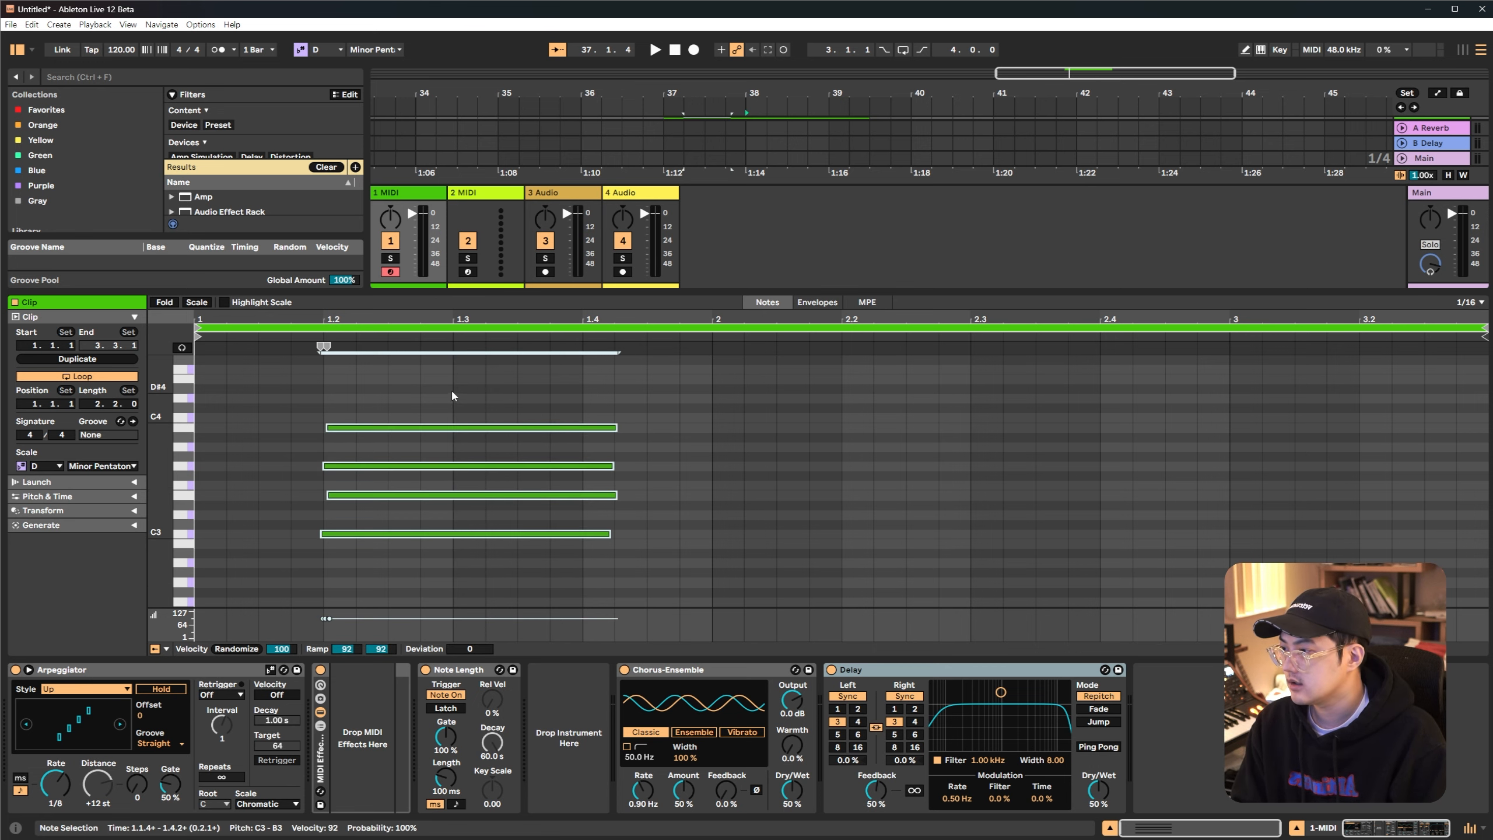
pyautogui.click(452, 389)
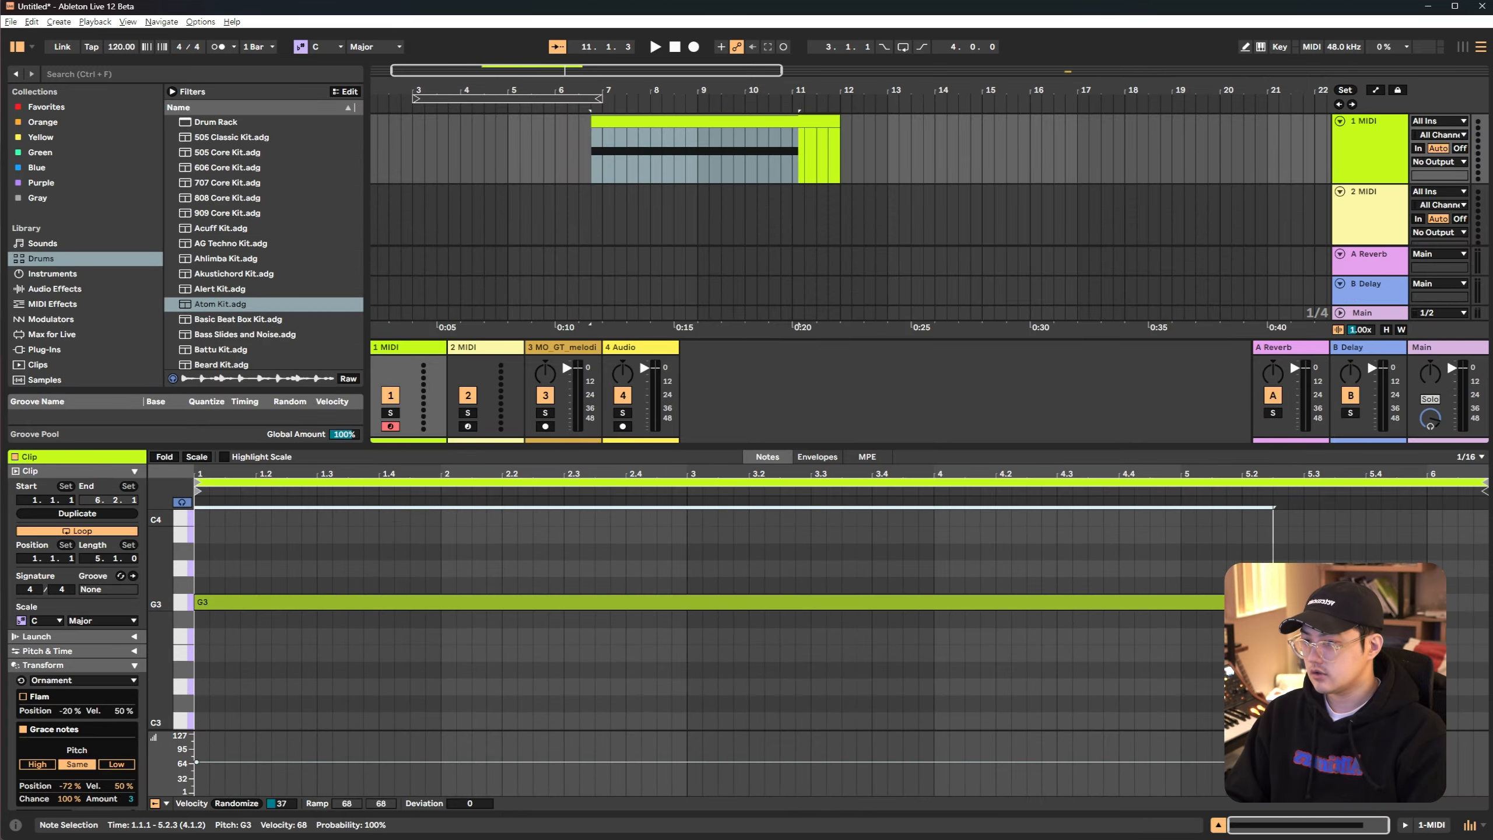
# Shorten the long G3 note to end at 5.1.1 and chop it into 1/16 notes
pyautogui.moveTo(1273, 602)
pyautogui.mouseDown()
pyautogui.moveTo(1474, 621)
pyautogui.moveTo(376, 615)
pyautogui.moveTo(1298, 615)
pyautogui.mouseUp()
pyautogui.moveTo(1167, 632); pyautogui.dragTo(1196, 632)
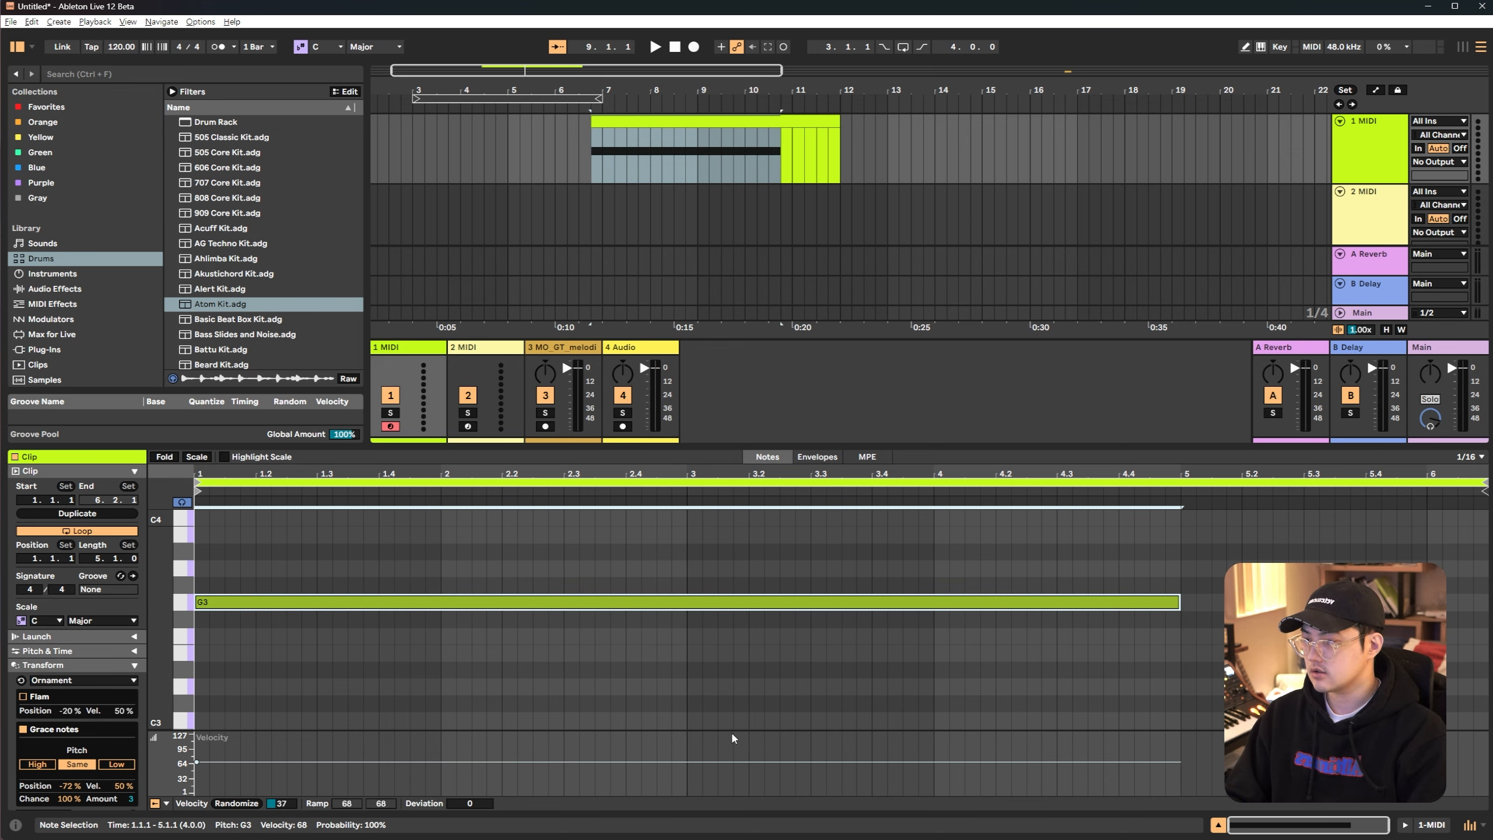
pyautogui.hotkey('ctrl', 'e')
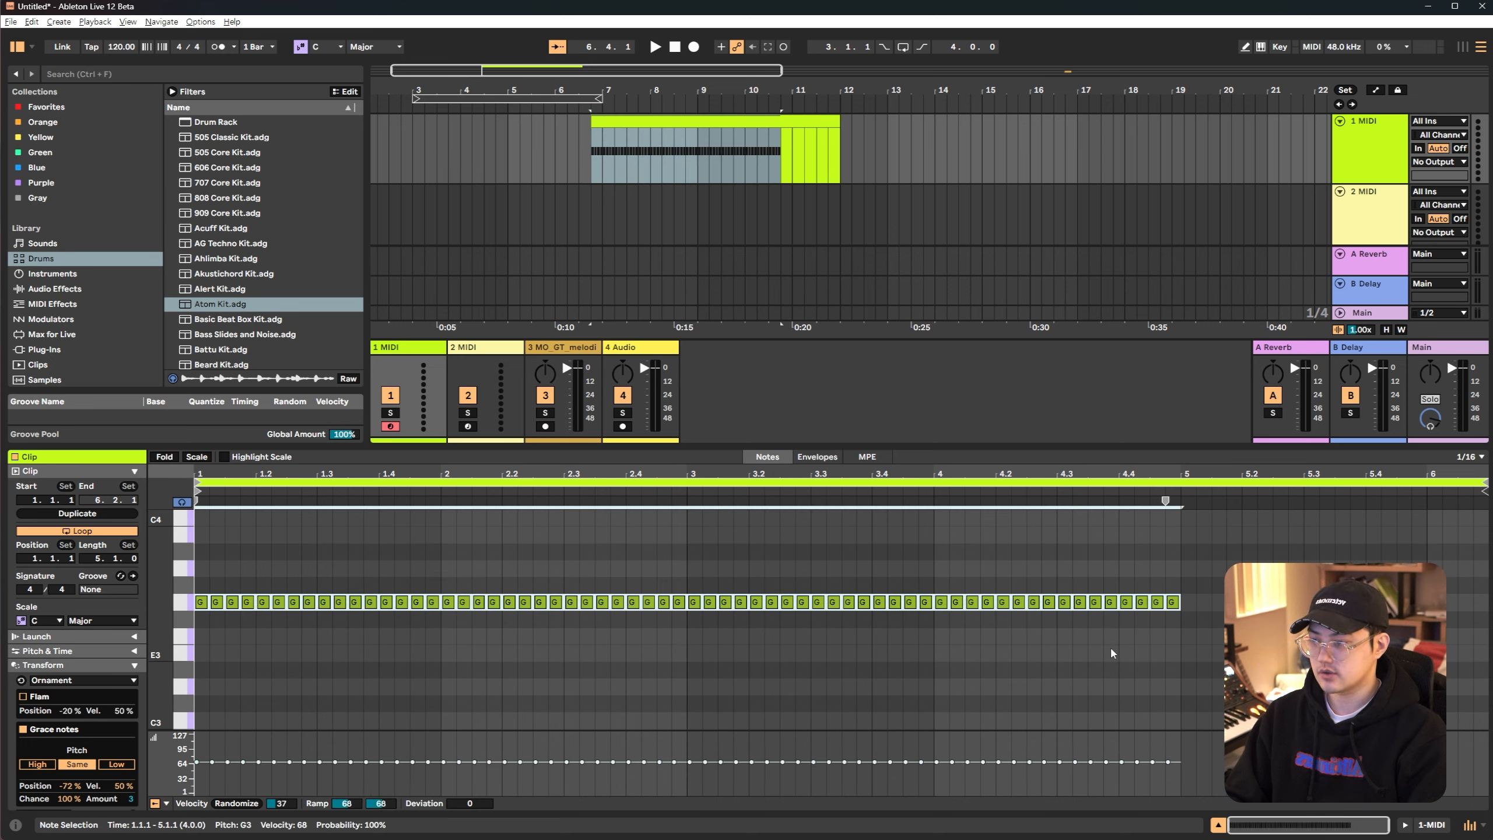
pyautogui.click(674, 684)
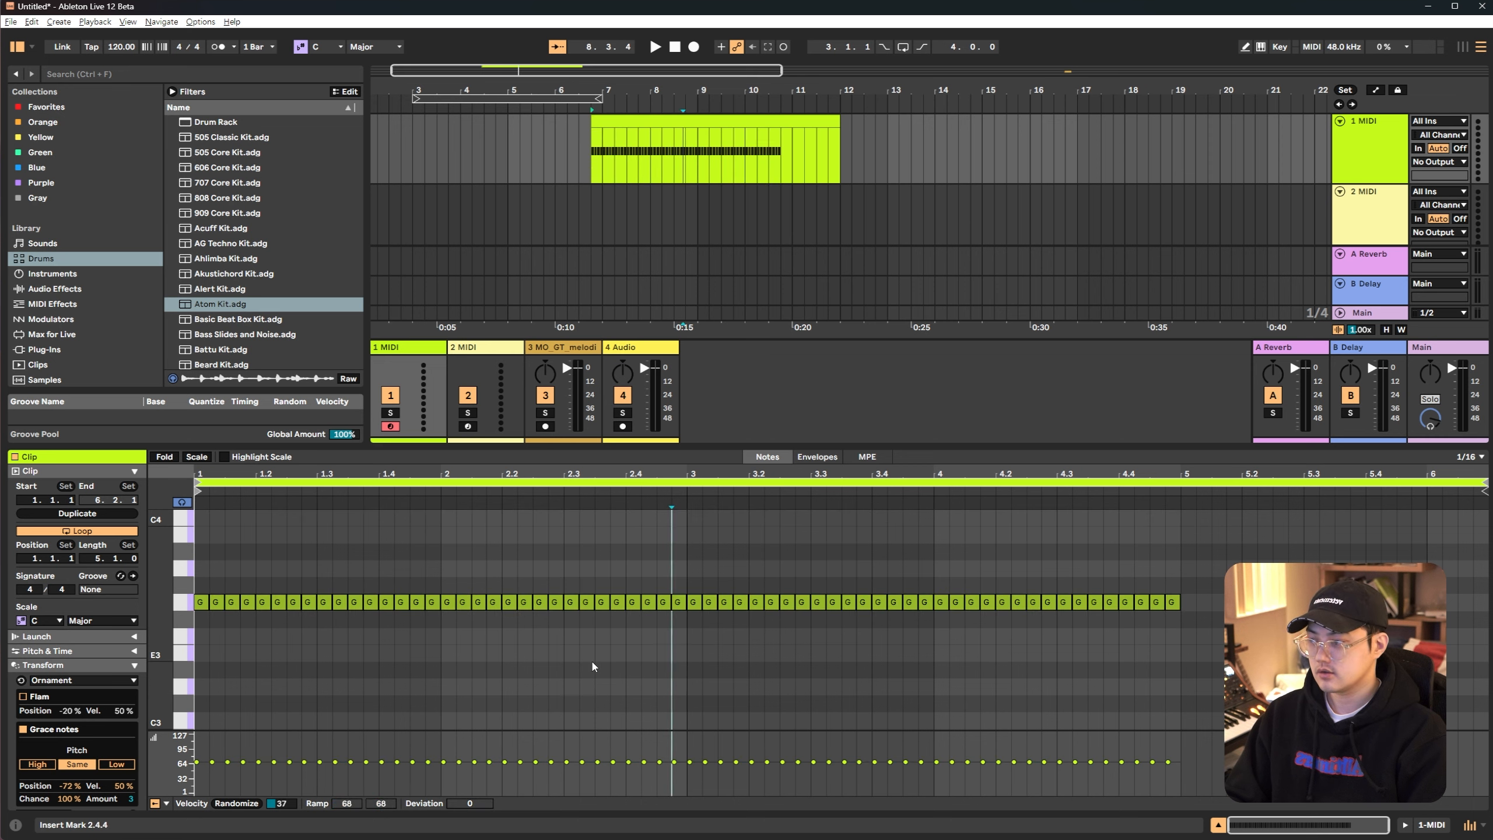
# Undo the 1/16 chop, set the grid to 1/8 and chop the long G3 note into 1/8 notes
pyautogui.hotkey('ctrl', 'z')
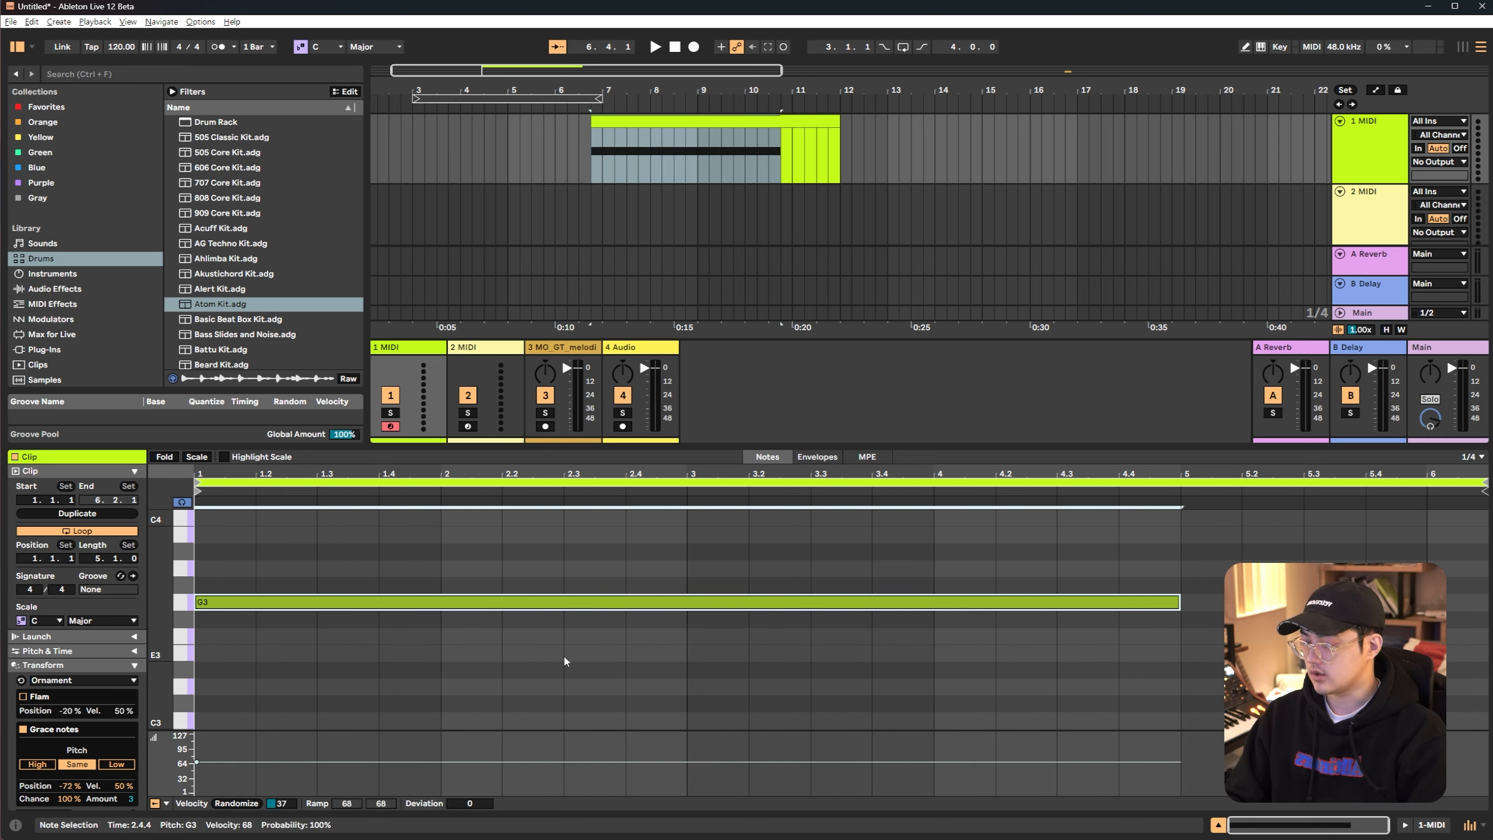
pyautogui.hotkey('ctrl', 'y')
pyautogui.hotkey('ctrl', 'z')
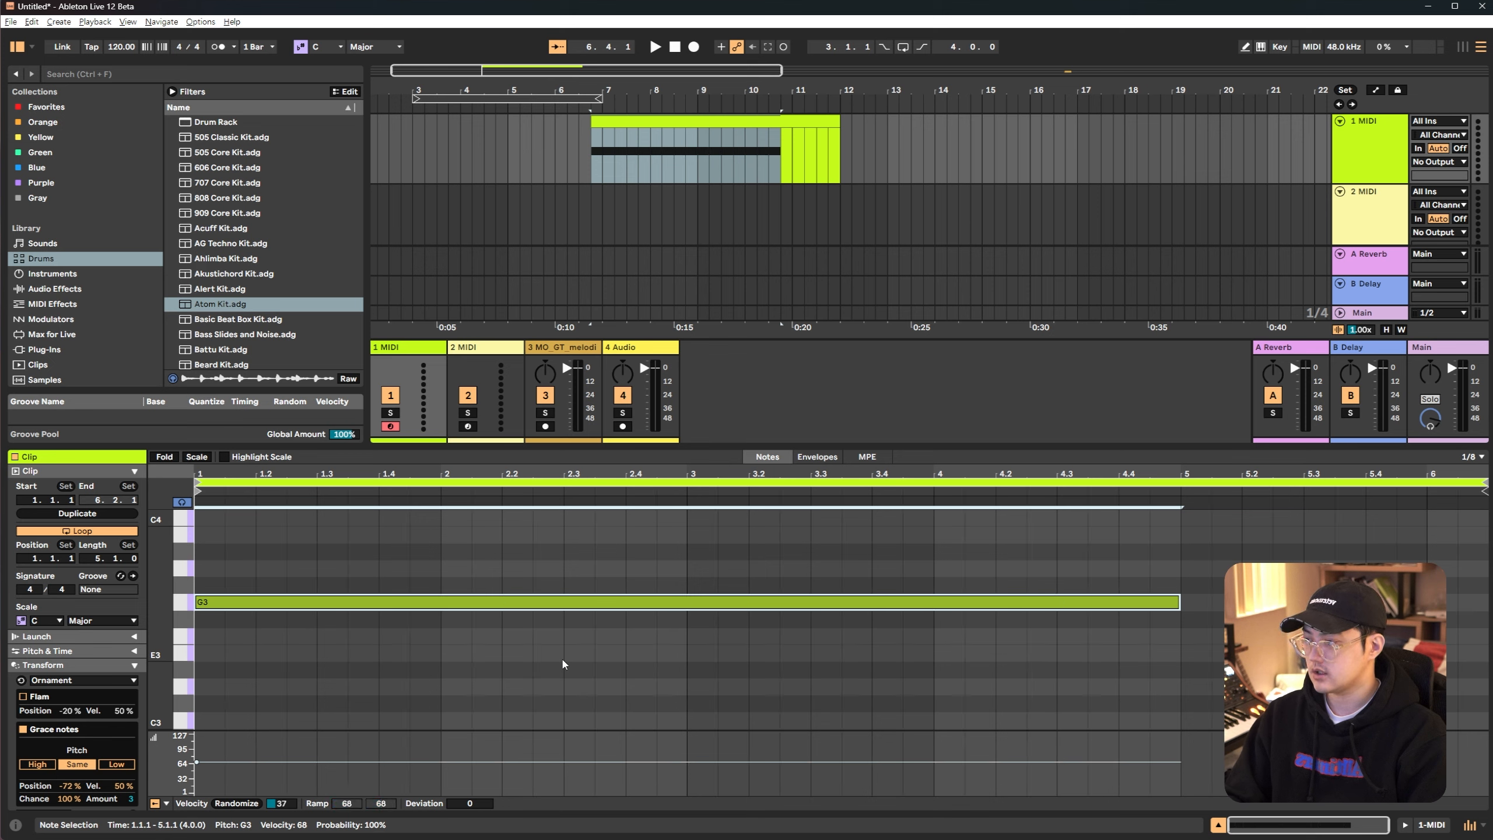
pyautogui.hotkey('ctrl', 'e')
pyautogui.click(656, 653)
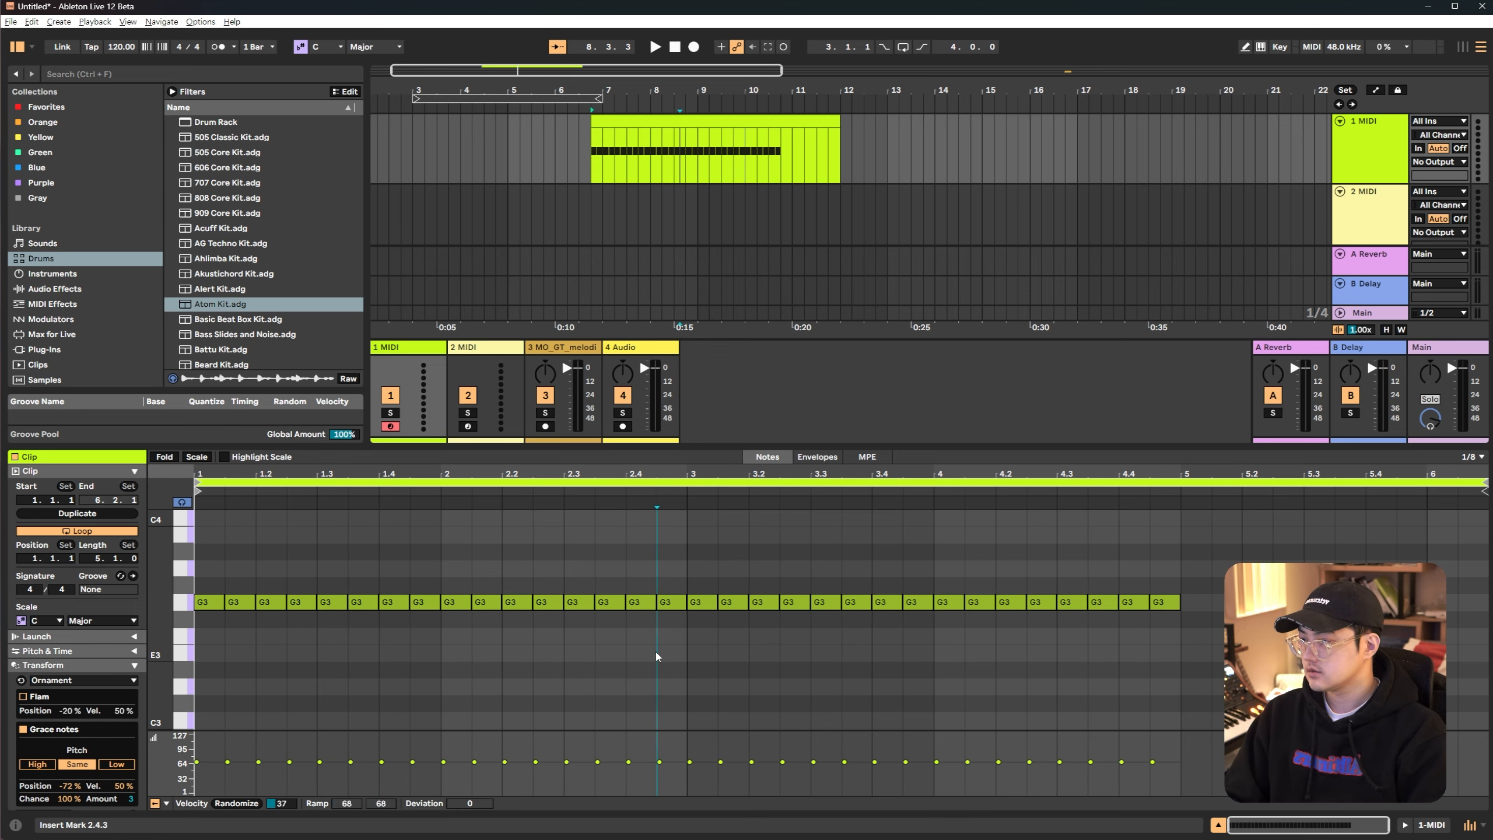
# Cut several G3 notes in bar 3 at free, off-grid positions with the grid turned off
pyautogui.hotkey('ctrl', '4')
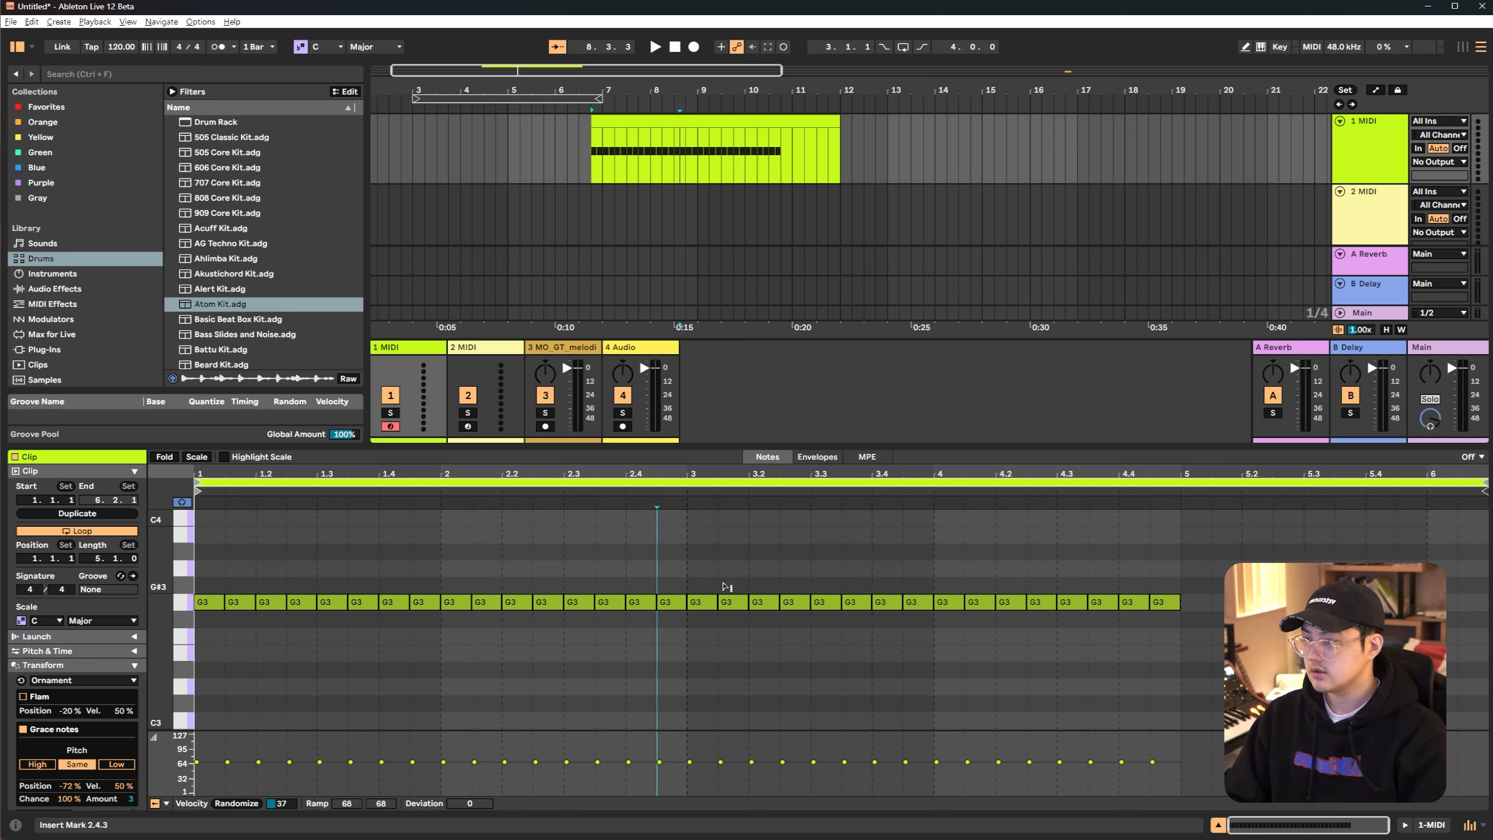
pyautogui.moveTo(728, 589)
pyautogui.mouseDown()
pyautogui.moveTo(727, 664)
pyautogui.moveTo(768, 659)
pyautogui.mouseUp()
pyautogui.moveTo(817, 589); pyautogui.dragTo(816, 722)
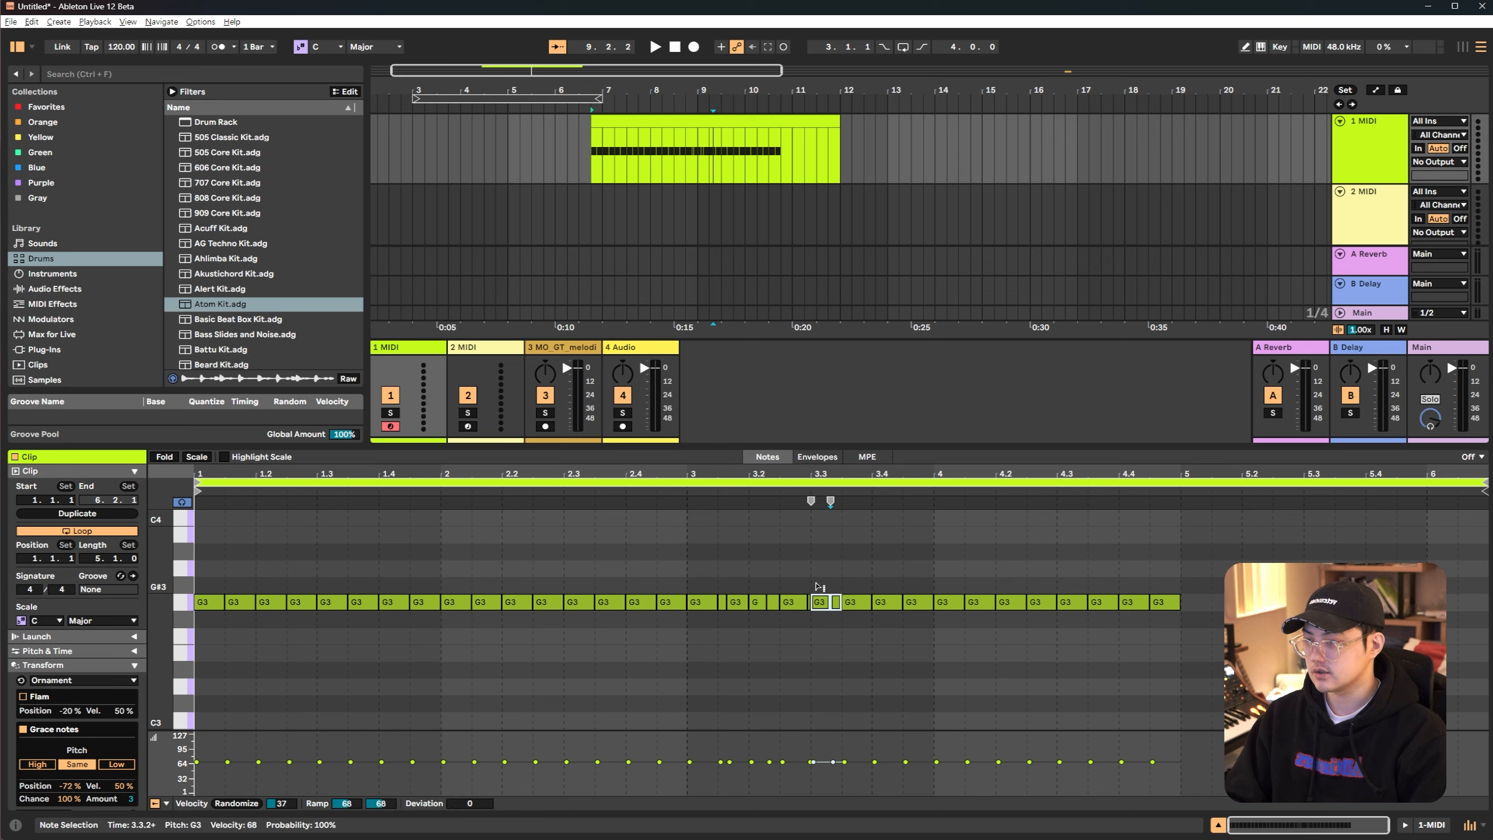
pyautogui.moveTo(860, 575); pyautogui.dragTo(852, 694)
pyautogui.moveTo(887, 587)
pyautogui.mouseDown()
pyautogui.moveTo(888, 671)
pyautogui.moveTo(919, 634)
pyautogui.moveTo(918, 671)
pyautogui.mouseUp()
pyautogui.hotkey('ctrl', '4')
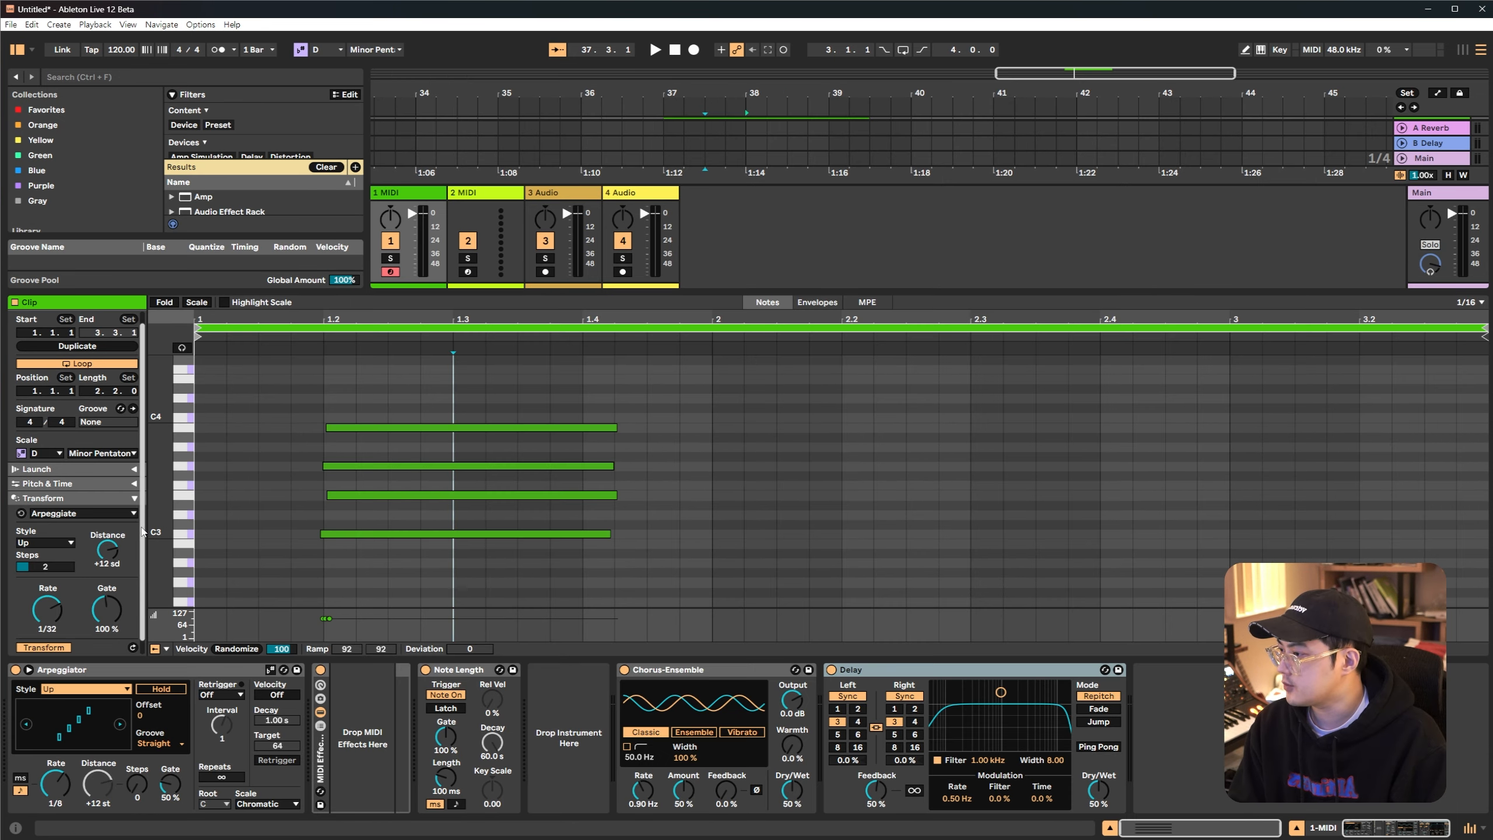
# Strum the chord with Low at -14 % and High at 34 %, and switch the transformation to Arpeggiate
pyautogui.click(116, 513)
pyautogui.click(43, 609)
pyautogui.moveTo(77, 545); pyautogui.dragTo(105, 549)
pyautogui.moveTo(77, 615); pyautogui.dragTo(73, 615)
pyautogui.moveTo(107, 542); pyautogui.dragTo(72, 616)
pyautogui.moveTo(102, 548)
pyautogui.mouseDown()
pyautogui.moveTo(121, 550)
pyautogui.moveTo(95, 548)
pyautogui.mouseUp()
pyautogui.moveTo(72, 617)
pyautogui.mouseDown()
pyautogui.moveTo(94, 618)
pyautogui.moveTo(70, 617)
pyautogui.mouseUp()
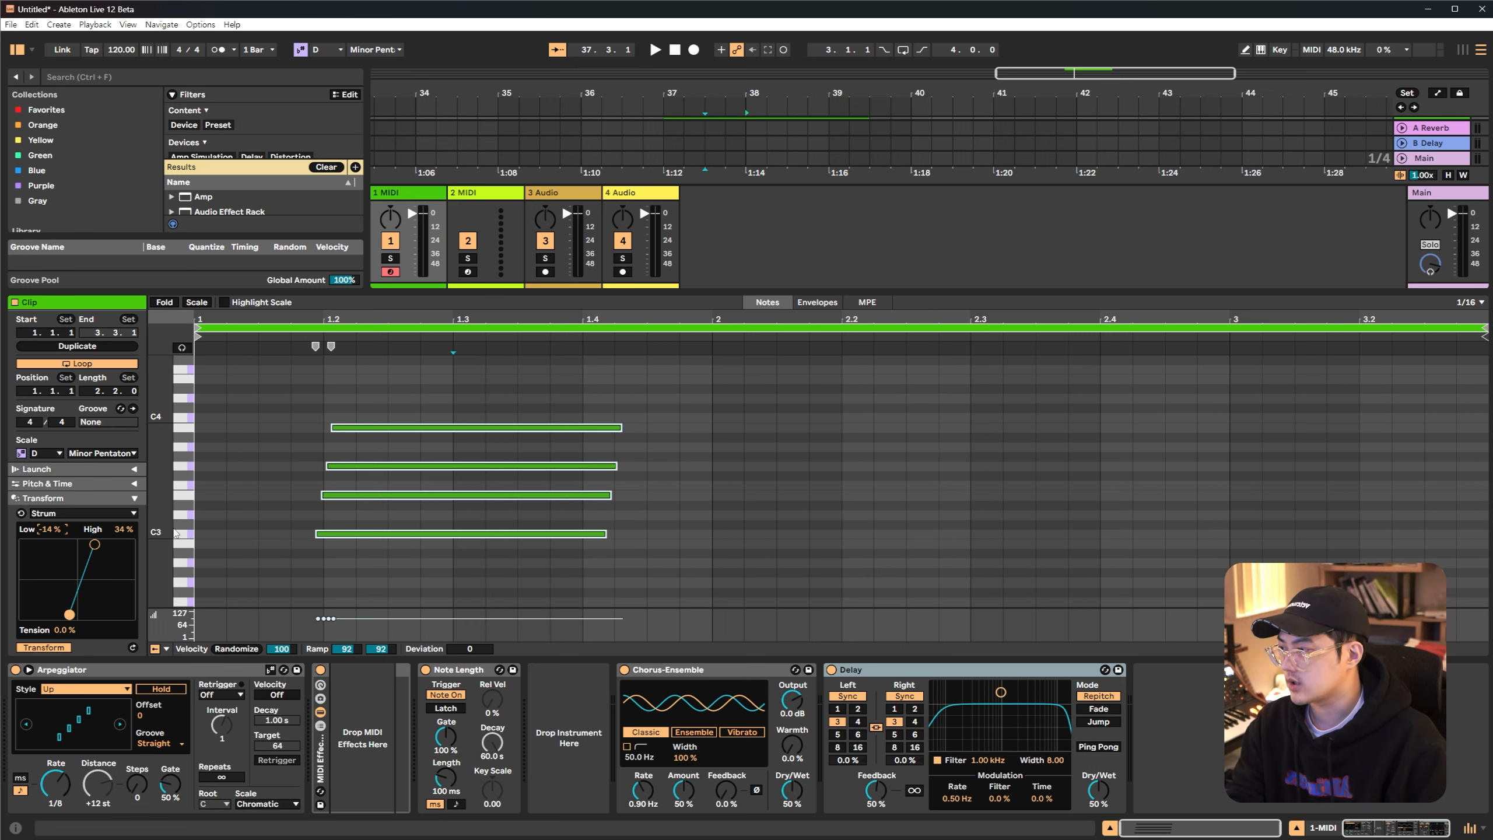
pyautogui.click(135, 514)
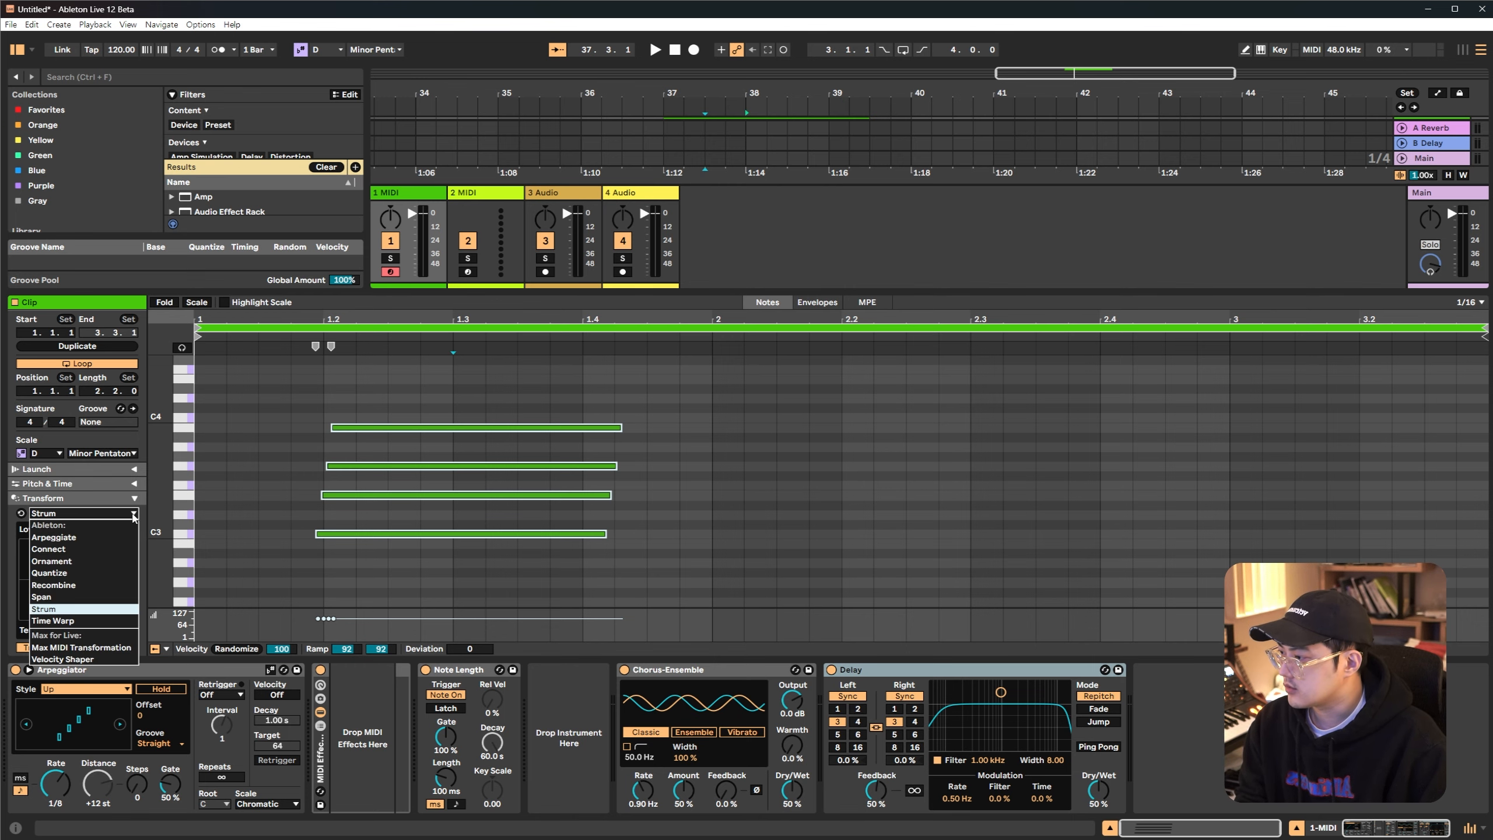
pyautogui.click(70, 537)
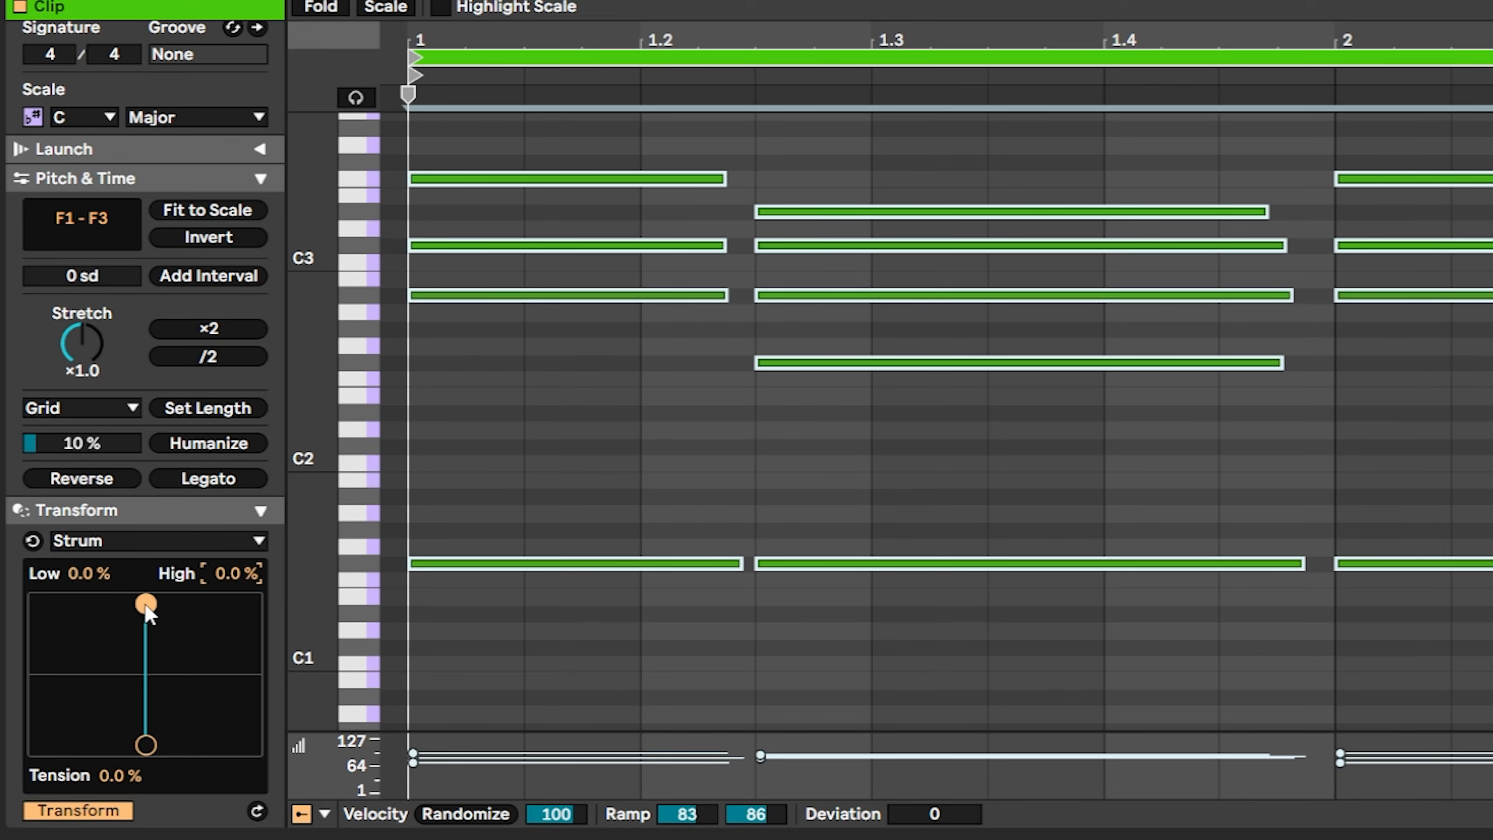
# Strum the F1–F3 chords with High at 44 %, reset High to 0 % and raise it again
pyautogui.moveTo(149, 609); pyautogui.dragTo(194, 611)
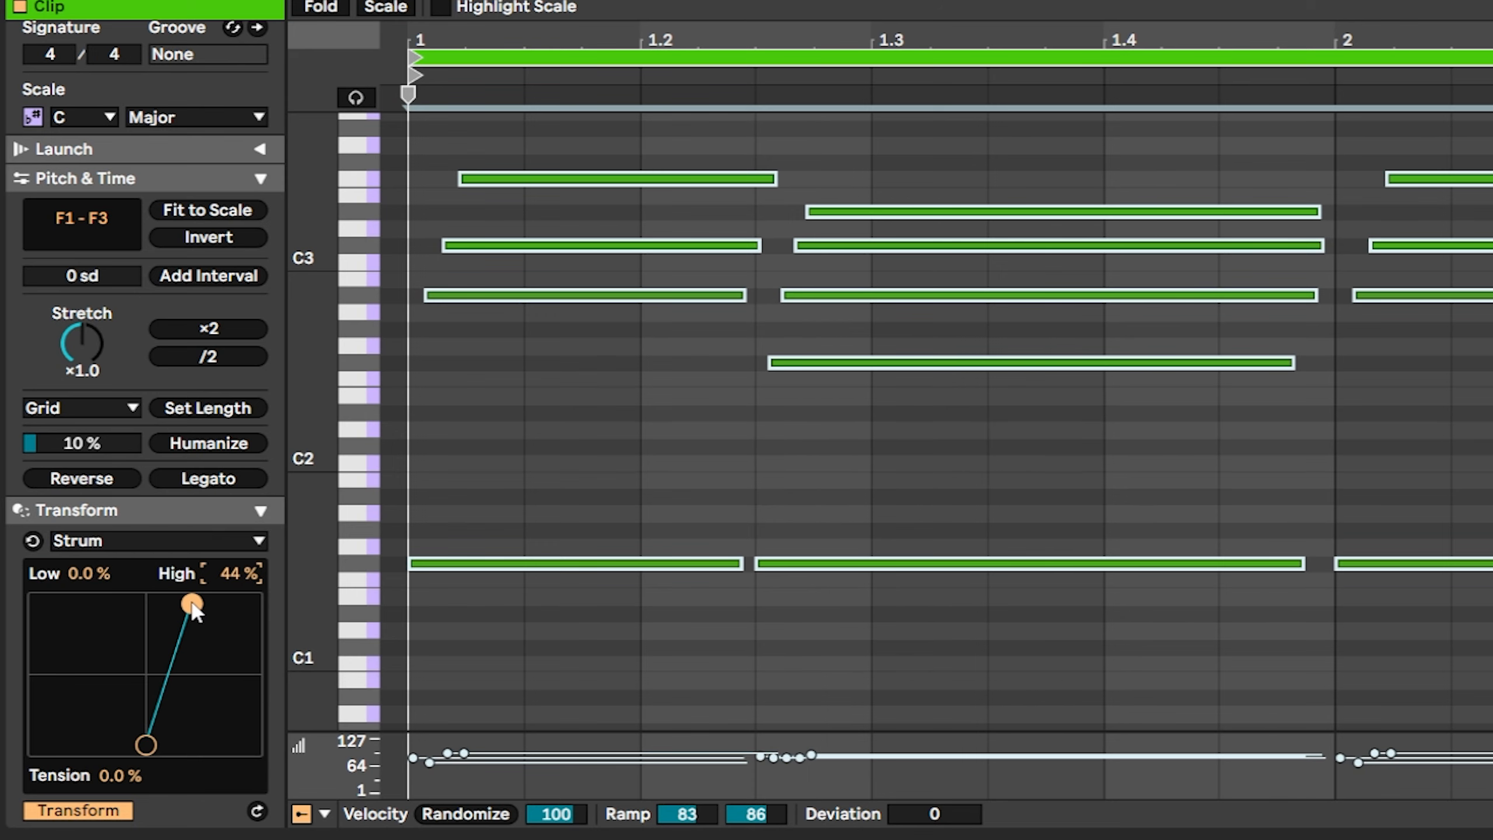
pyautogui.doubleClick(233, 571)
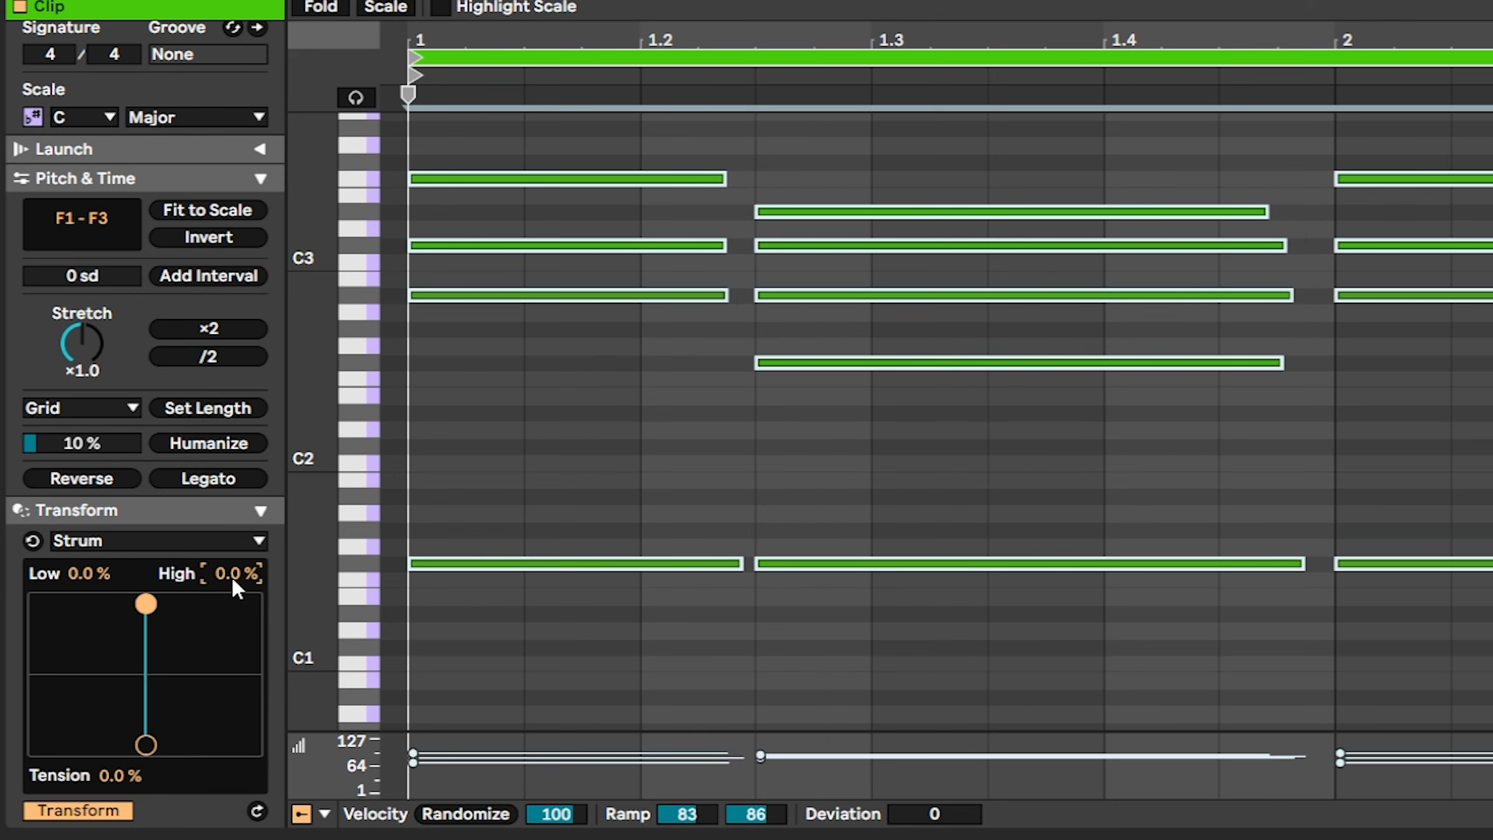
pyautogui.moveTo(152, 606); pyautogui.dragTo(193, 606)
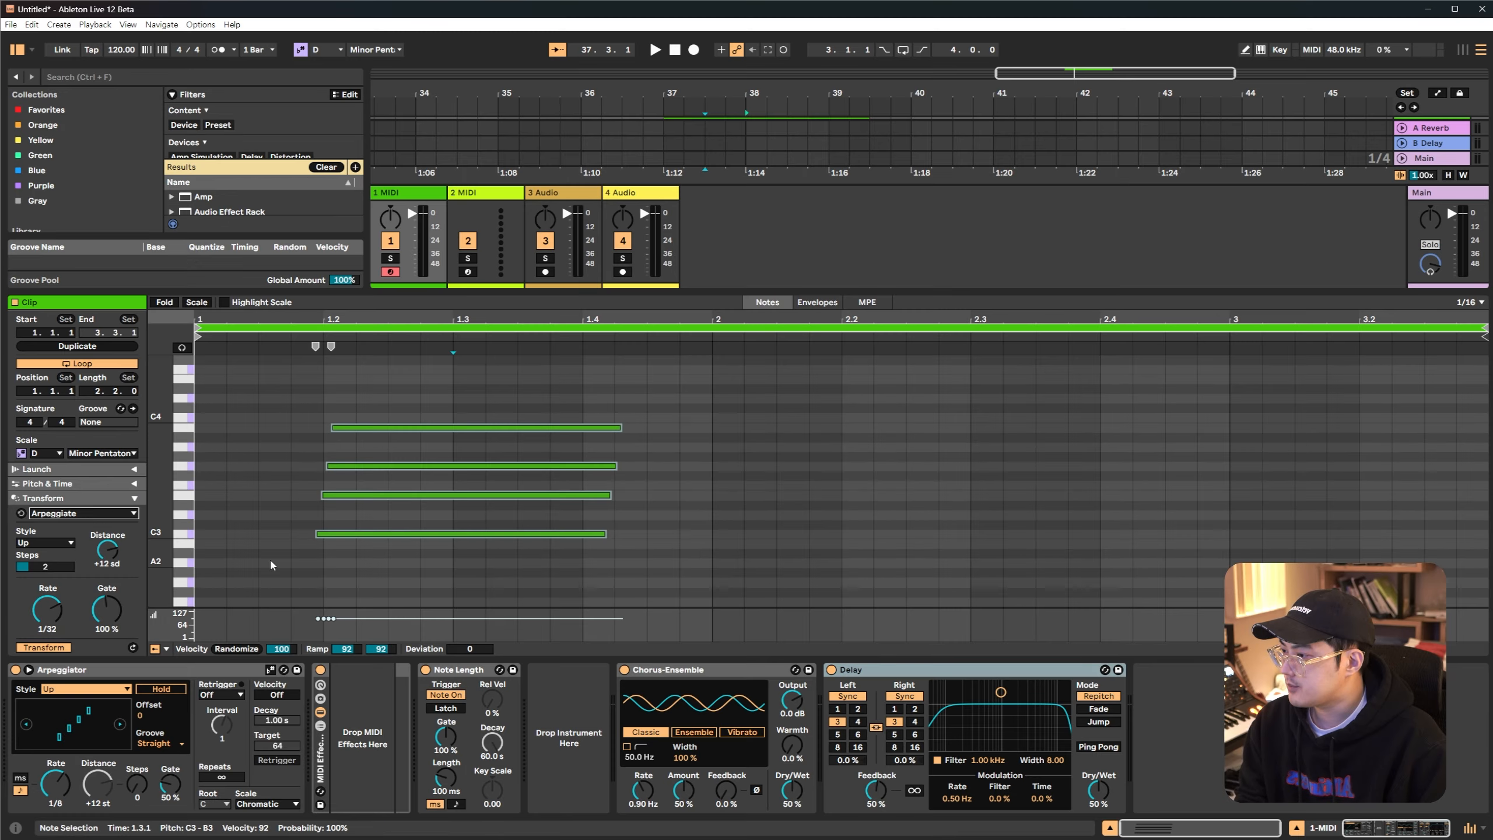
# Select the strummed chord and quantize its notes
pyautogui.moveTo(359, 394); pyautogui.dragTo(391, 567)
pyautogui.hotkey('ctrl', 'u')
# Arpeggiate the chord at a rate of 1/16 and undo the transformation
pyautogui.moveTo(48, 610)
pyautogui.mouseDown()
pyautogui.moveTo(48, 588)
pyautogui.moveTo(48, 615)
pyautogui.mouseUp()
pyautogui.click(47, 648)
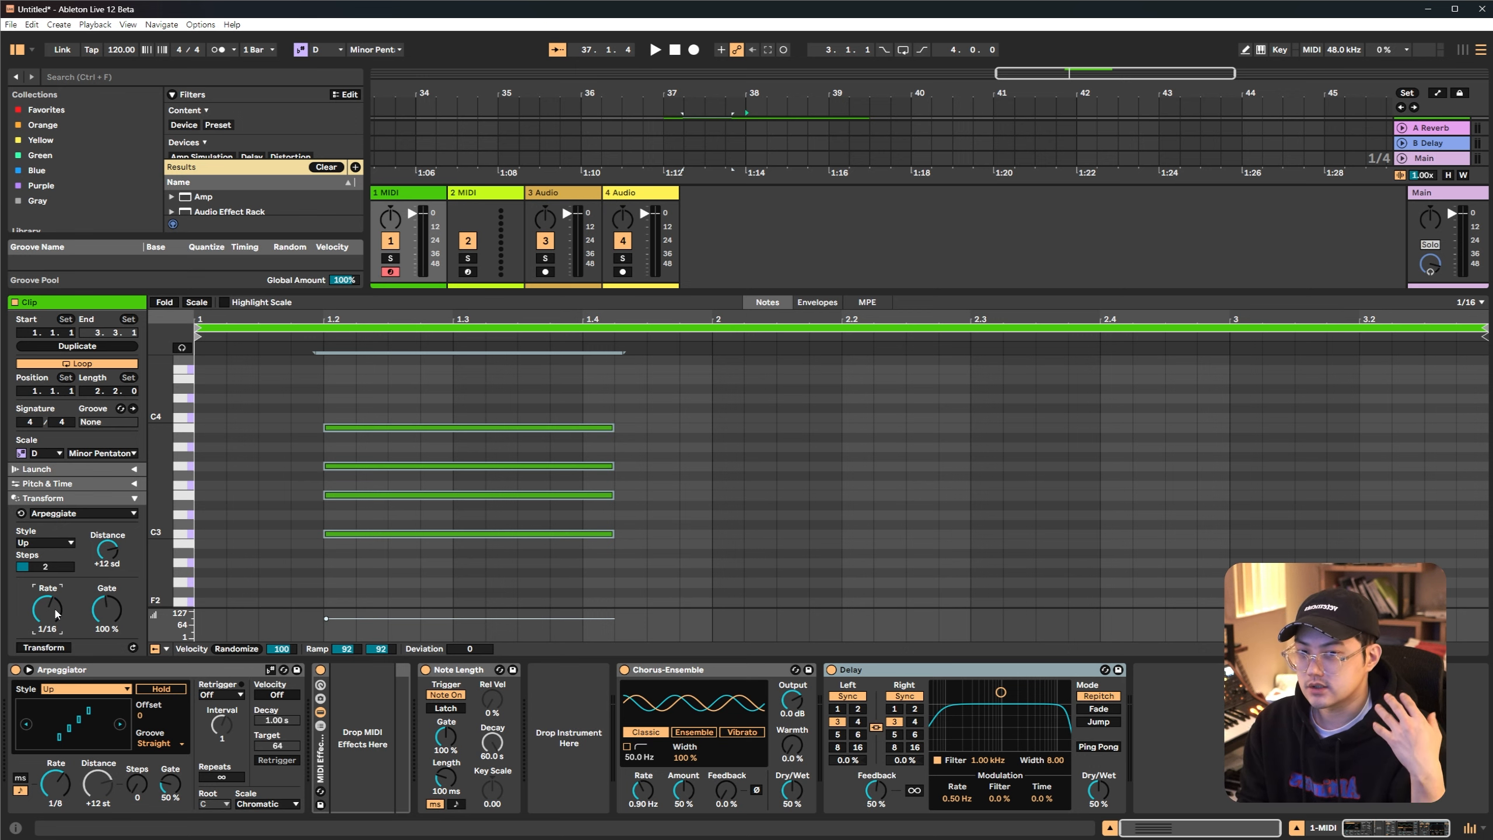
pyautogui.click(44, 647)
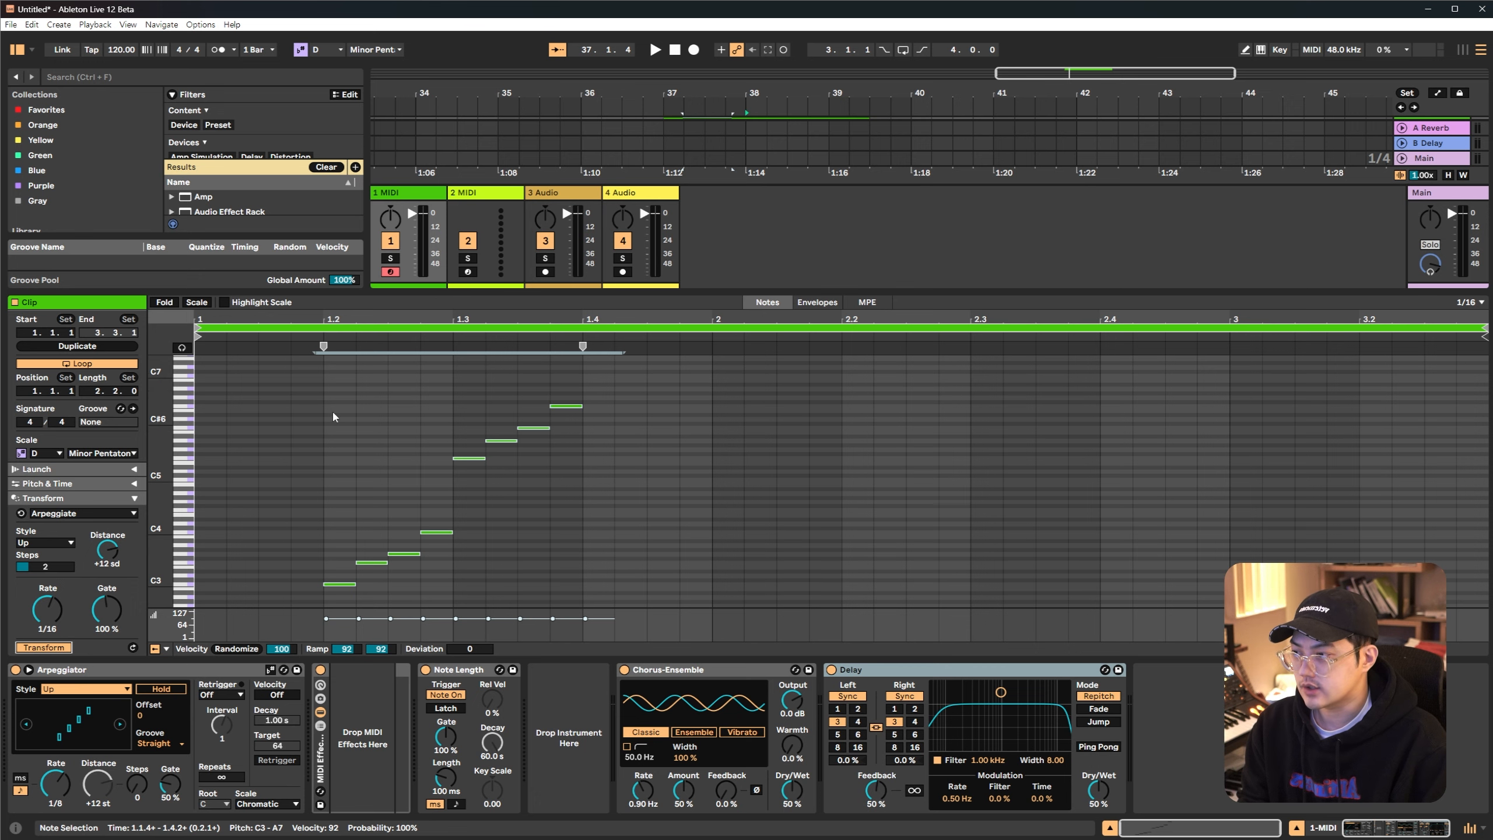
pyautogui.hotkey('ctrl', 'z')
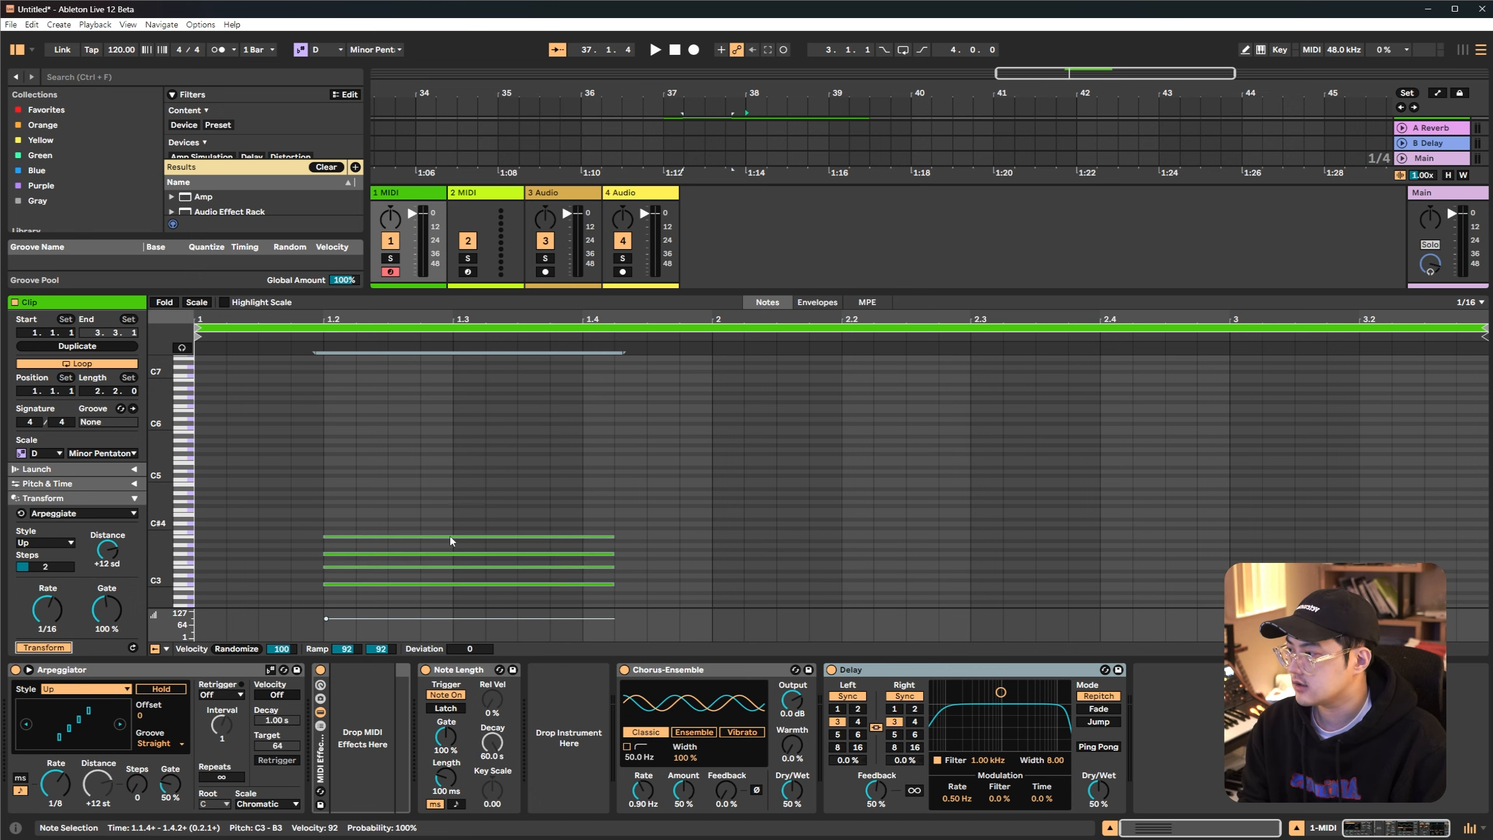
# Apply the Ornament transformation with Flam enabled to the chord notes
pyautogui.click(82, 512)
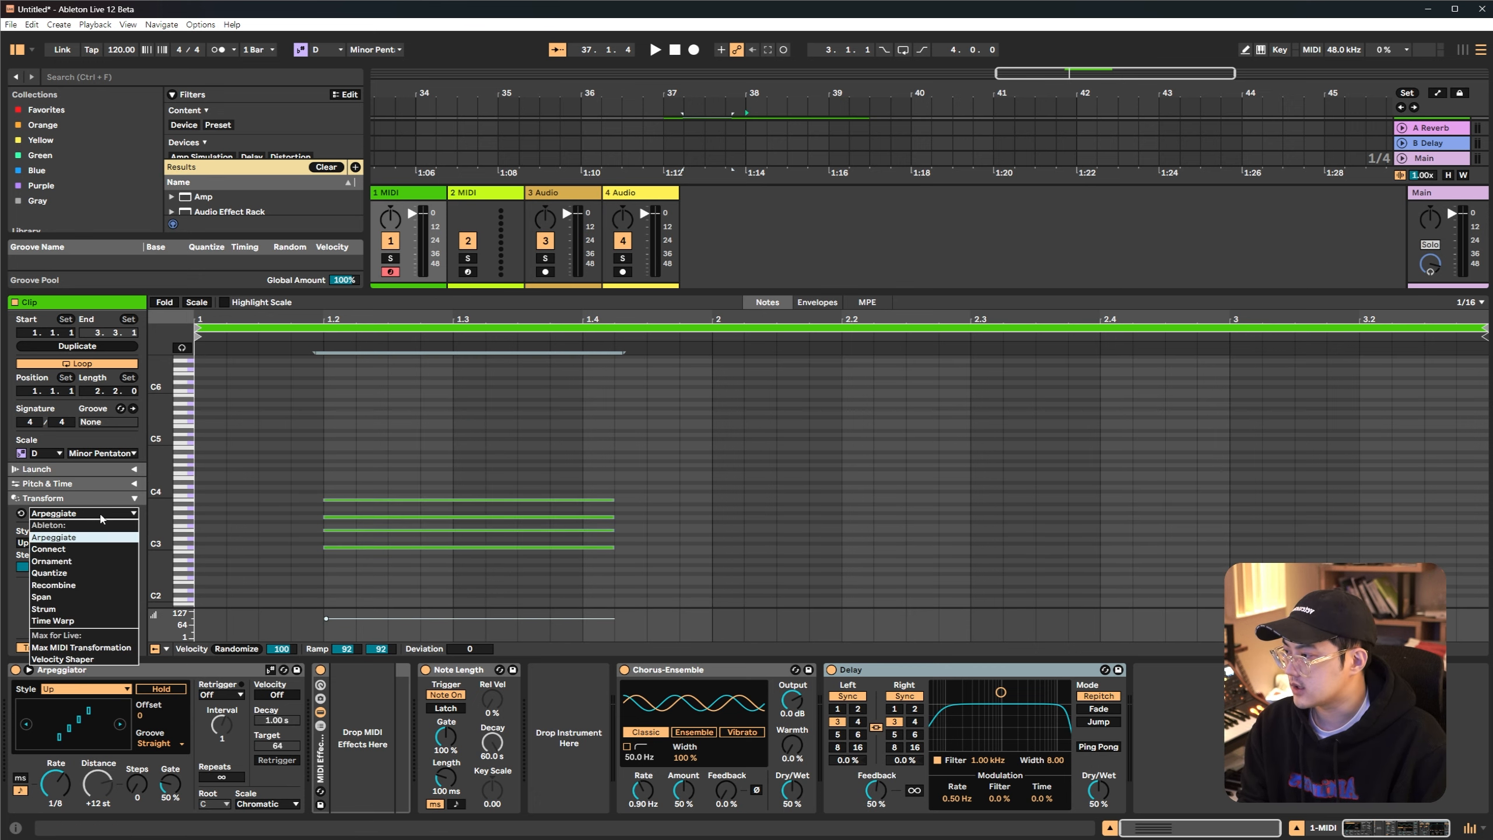
pyautogui.click(83, 561)
pyautogui.moveTo(303, 436); pyautogui.dragTo(462, 590)
pyautogui.click(24, 530)
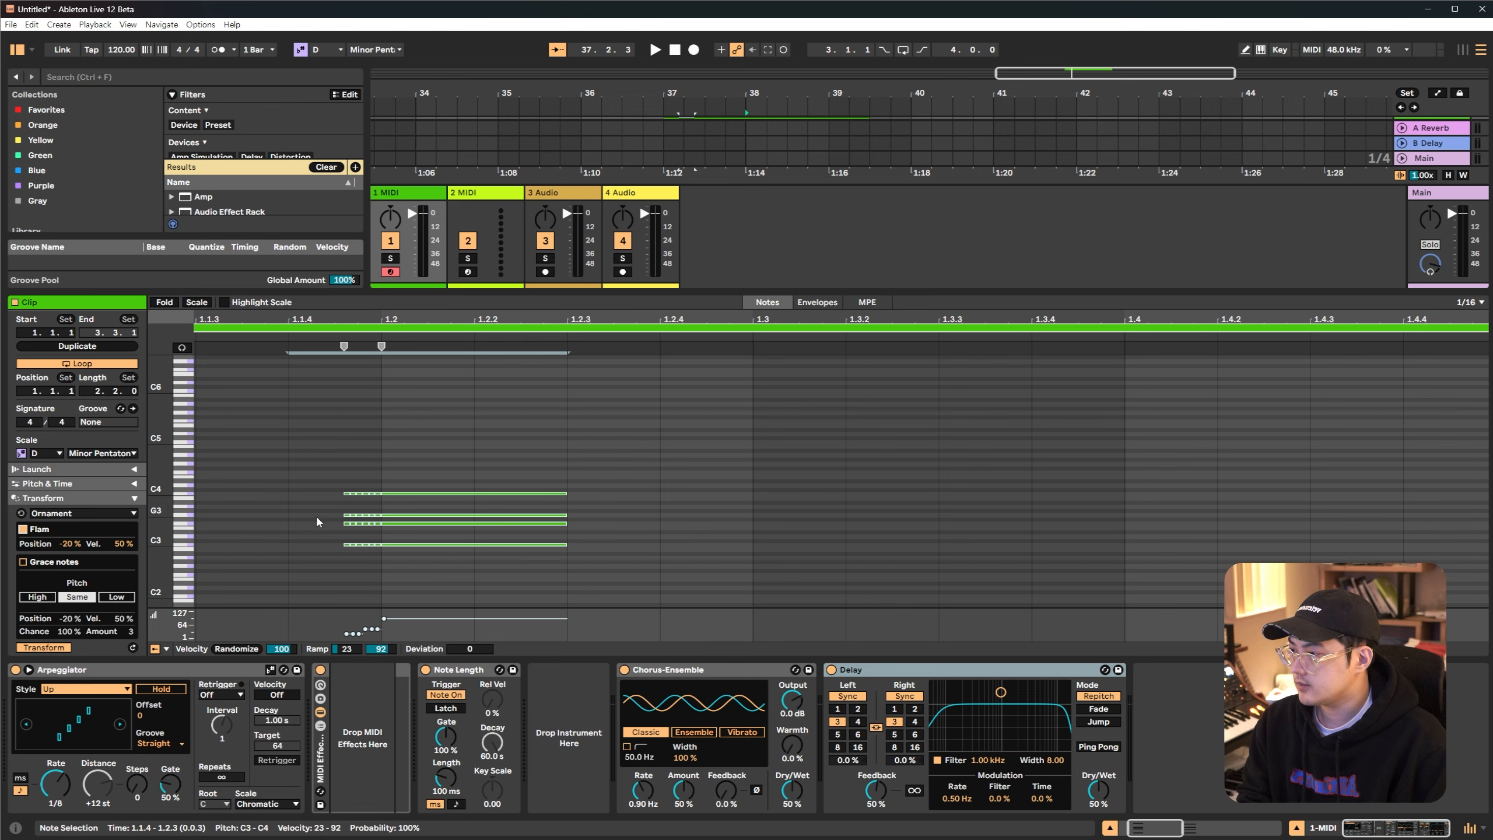
# Deselect the notes and enlarge the velocity lane to examine the velocities of the flam notes
pyautogui.scroll(3, 315, 522)
pyautogui.click(336, 517)
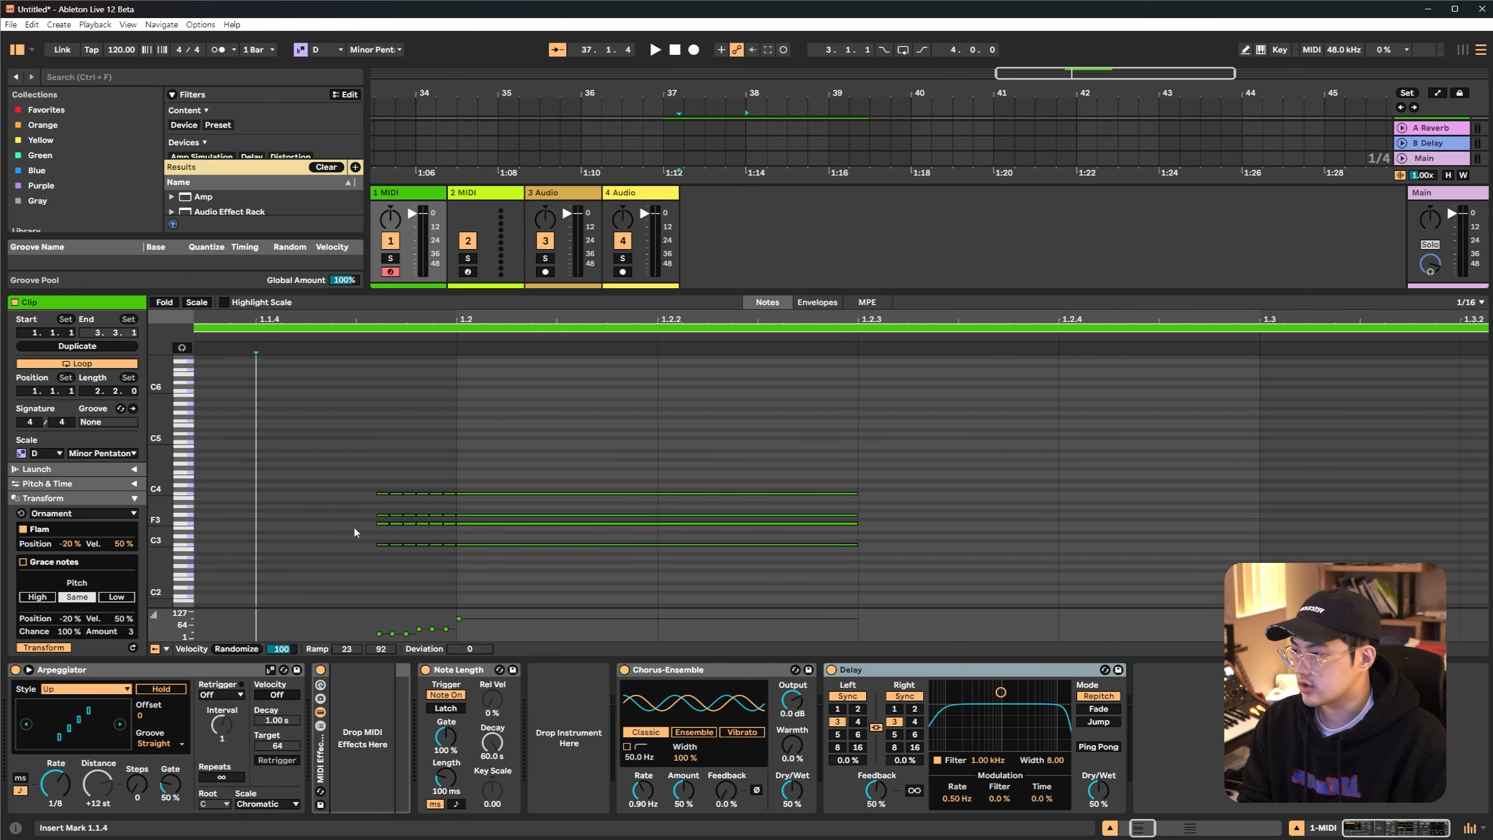
pyautogui.moveTo(453, 609); pyautogui.dragTo(454, 576)
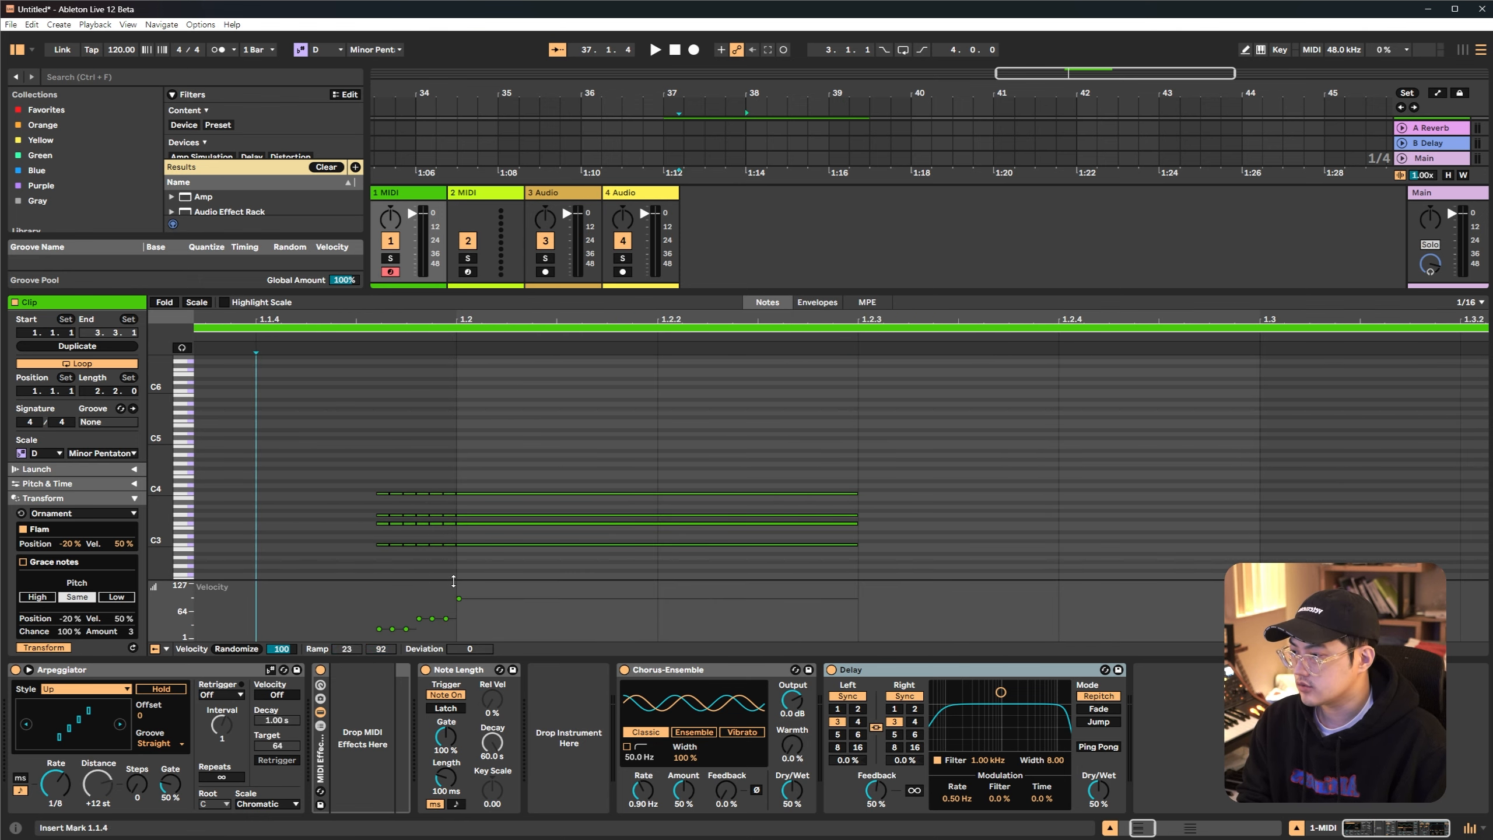
# Select the chord with its flam notes and set the Flam position to -20% and velocity to 44%
pyautogui.moveTo(322, 446); pyautogui.dragTo(476, 570)
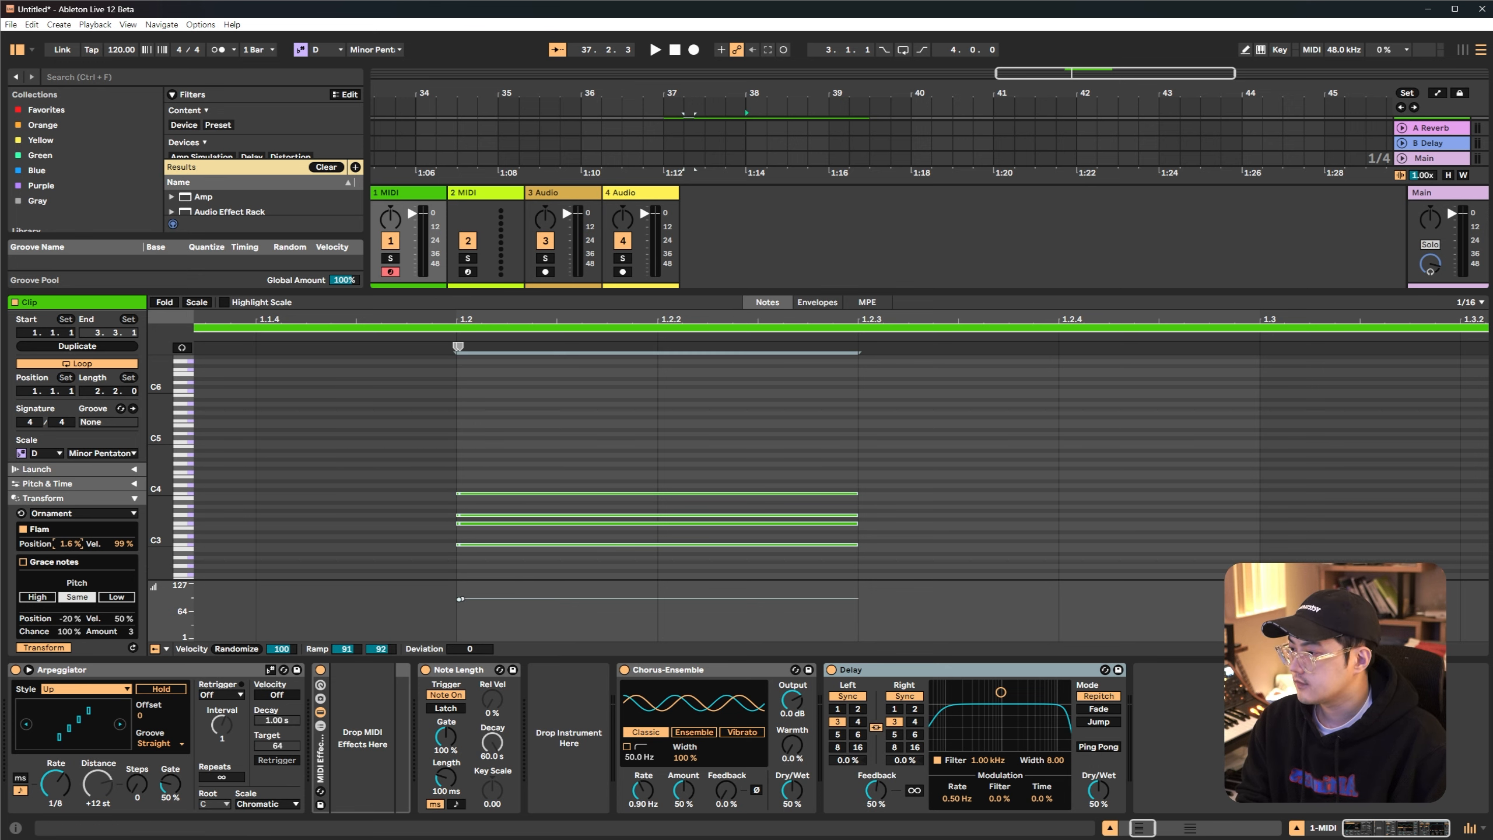
pyautogui.moveTo(70, 543)
pyautogui.mouseDown()
pyautogui.moveTo(69, 594)
pyautogui.moveTo(70, 548)
pyautogui.mouseUp()
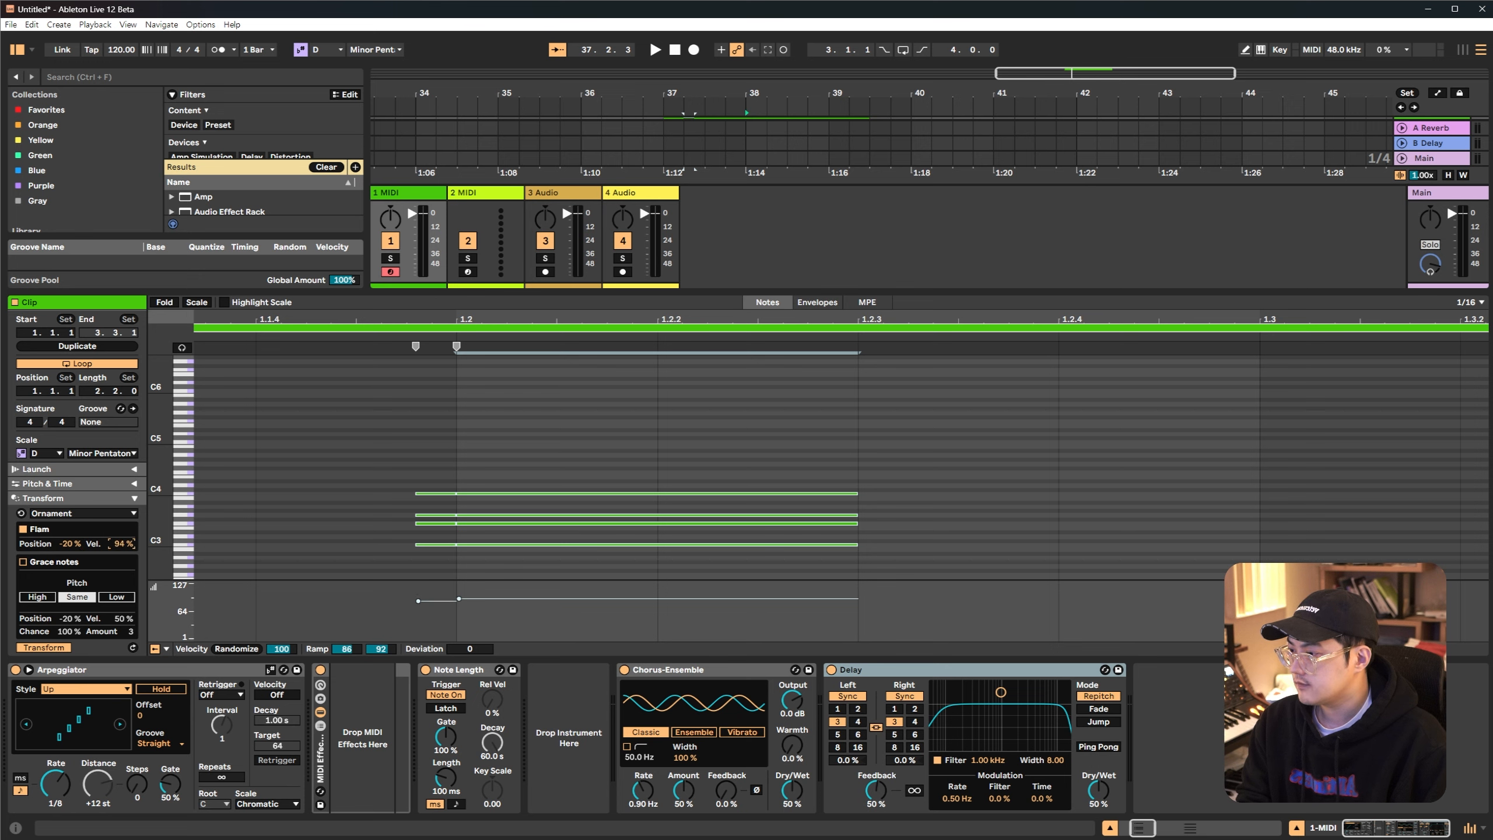
pyautogui.moveTo(122, 544); pyautogui.dragTo(122, 546)
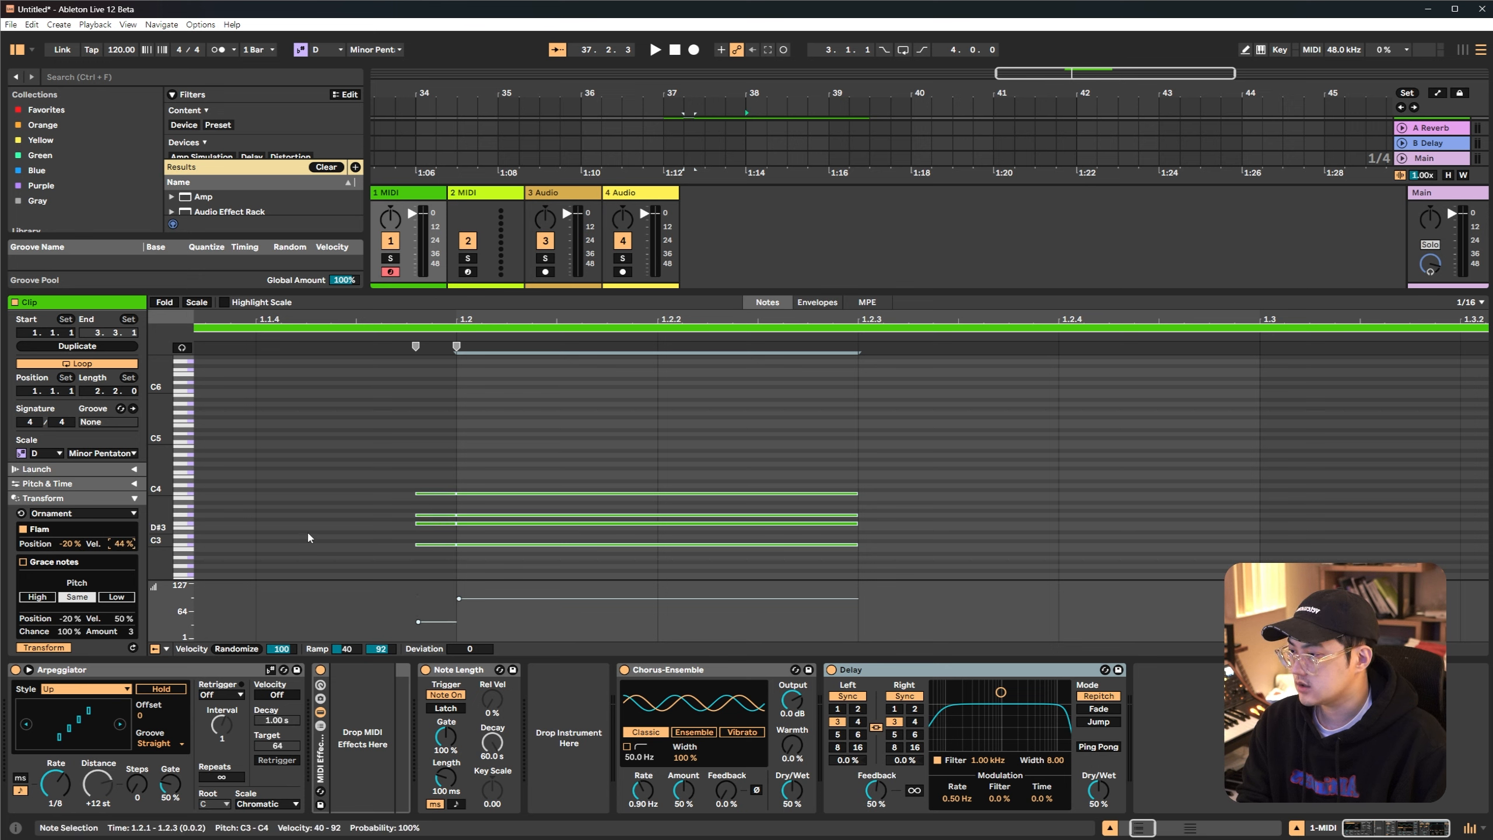
pyautogui.click(341, 418)
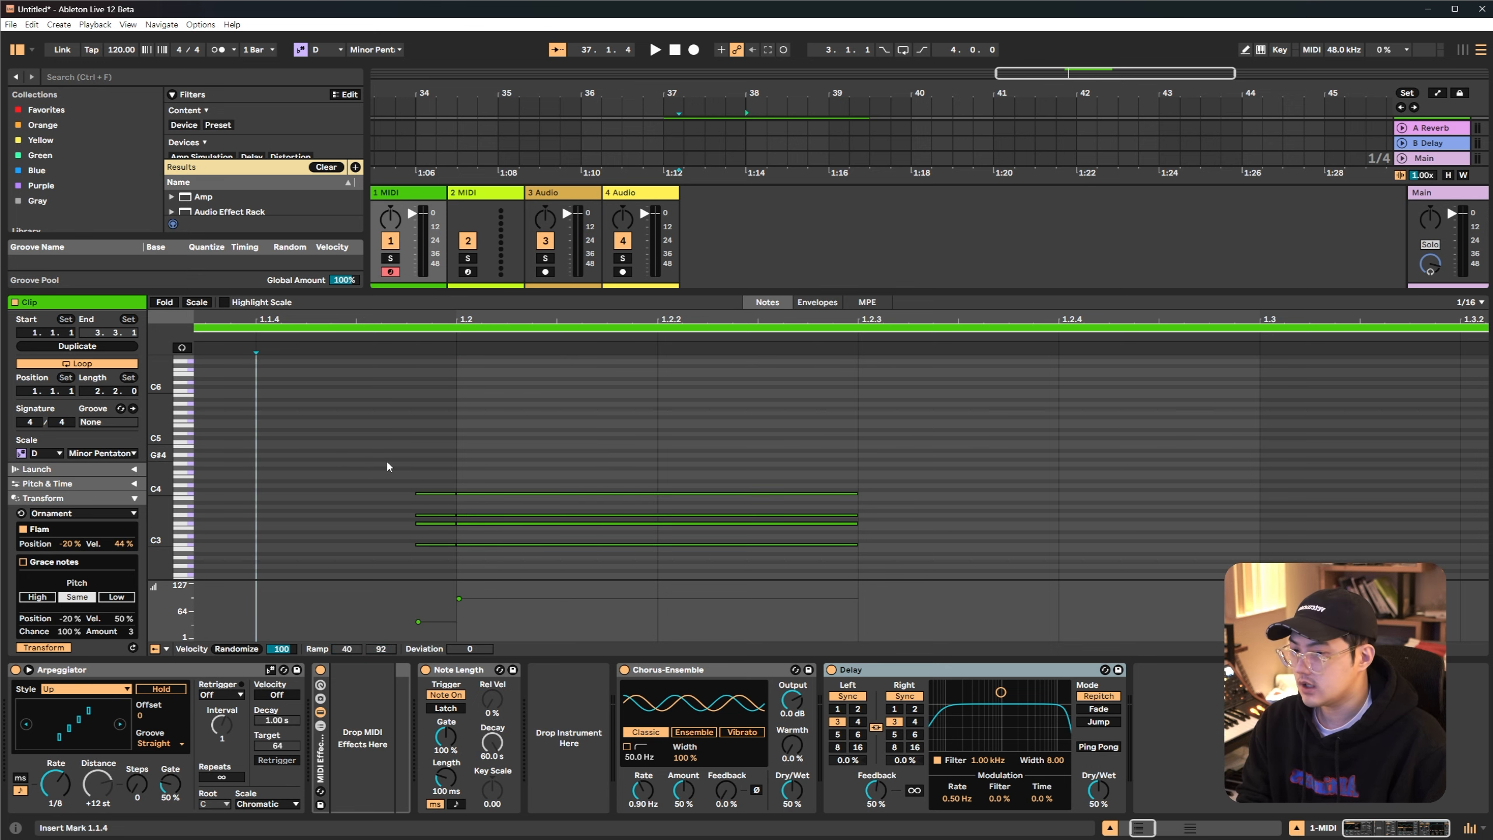
# Delete the flam notes ahead of the chord and select the remaining chord notes
pyautogui.moveTo(352, 437); pyautogui.dragTo(548, 614)
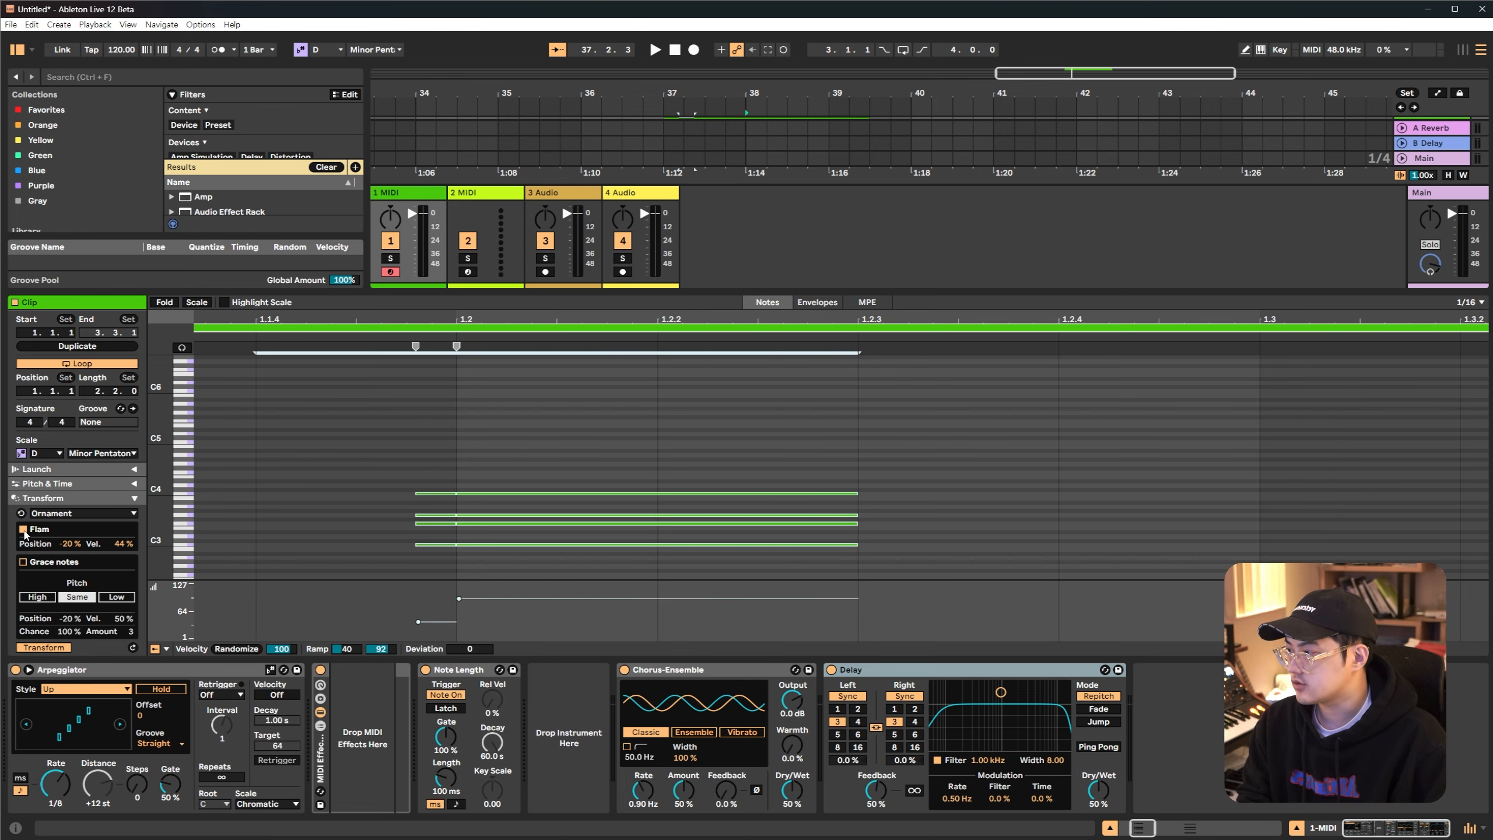
pyautogui.moveTo(411, 462); pyautogui.dragTo(440, 561)
pyautogui.press('Delete')
pyautogui.moveTo(490, 440); pyautogui.dragTo(542, 585)
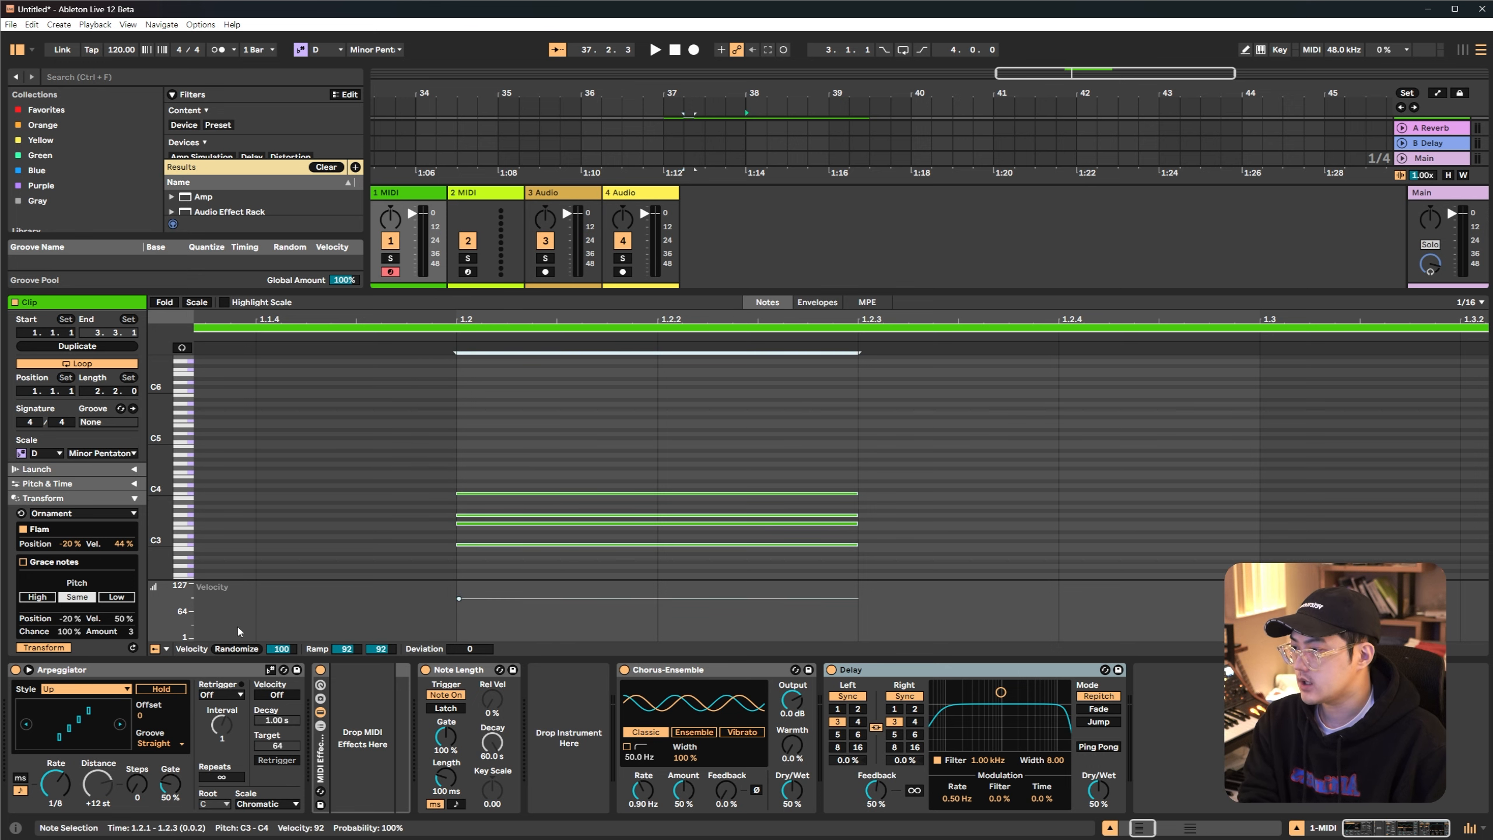
# Turn off Flam and apply Grace notes to the chord with the High, Same and Low pitches enabled
pyautogui.click(23, 563)
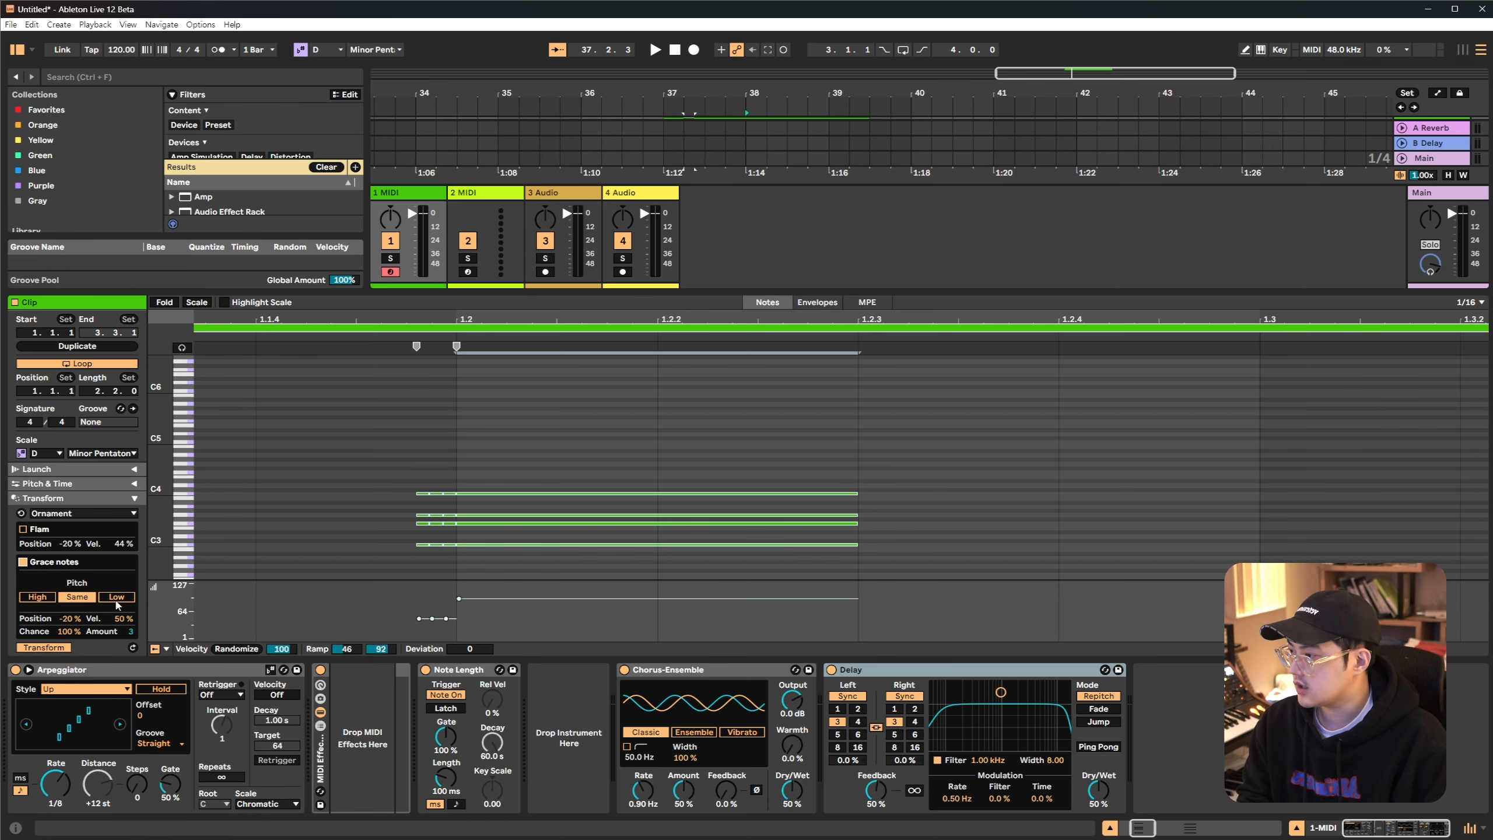
pyautogui.scroll(-3, 402, 459)
pyautogui.moveTo(383, 440); pyautogui.dragTo(513, 562)
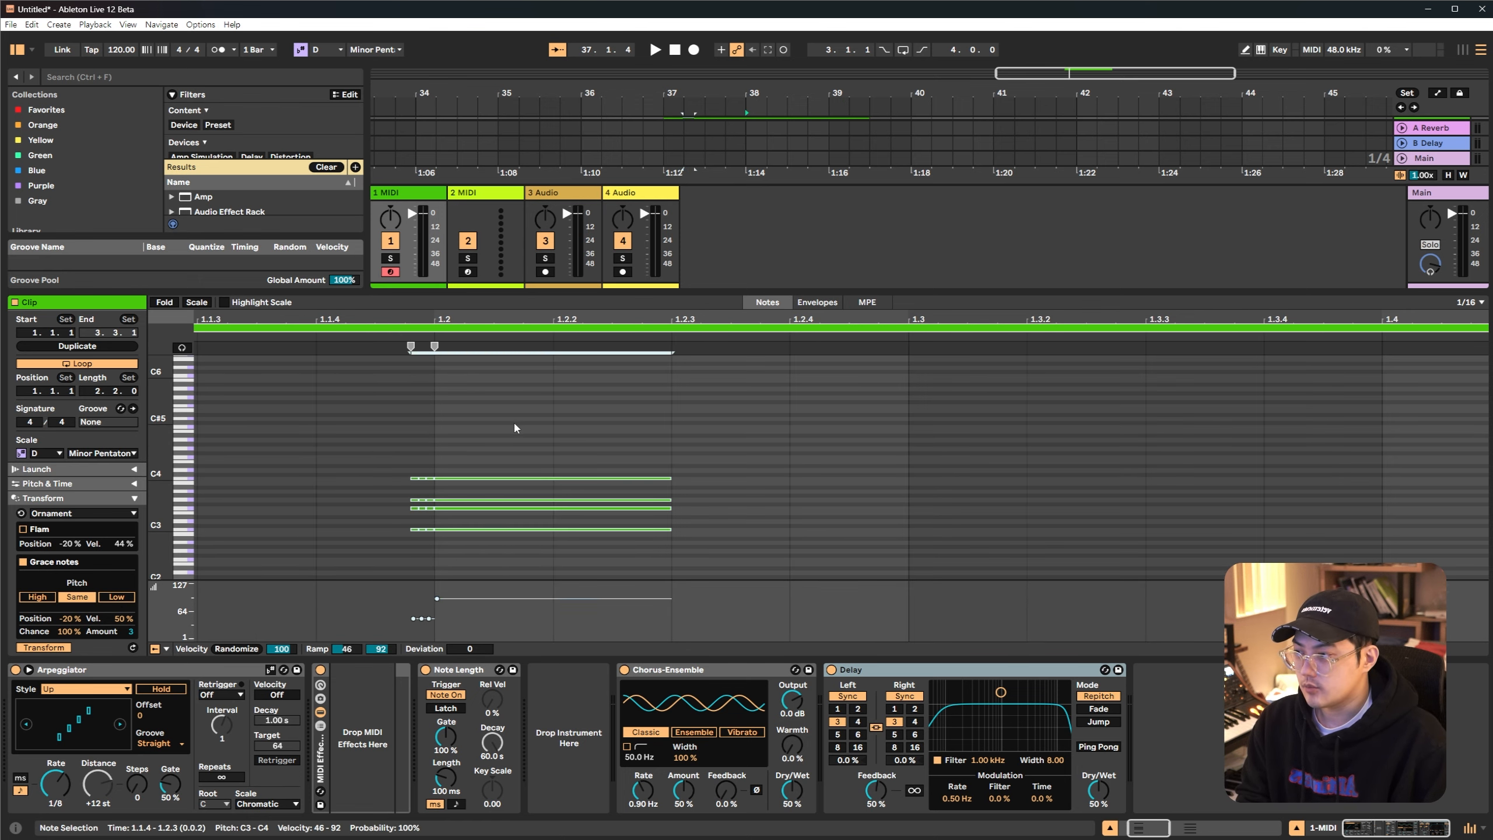
pyautogui.click(515, 423)
pyautogui.moveTo(515, 427); pyautogui.dragTo(531, 569)
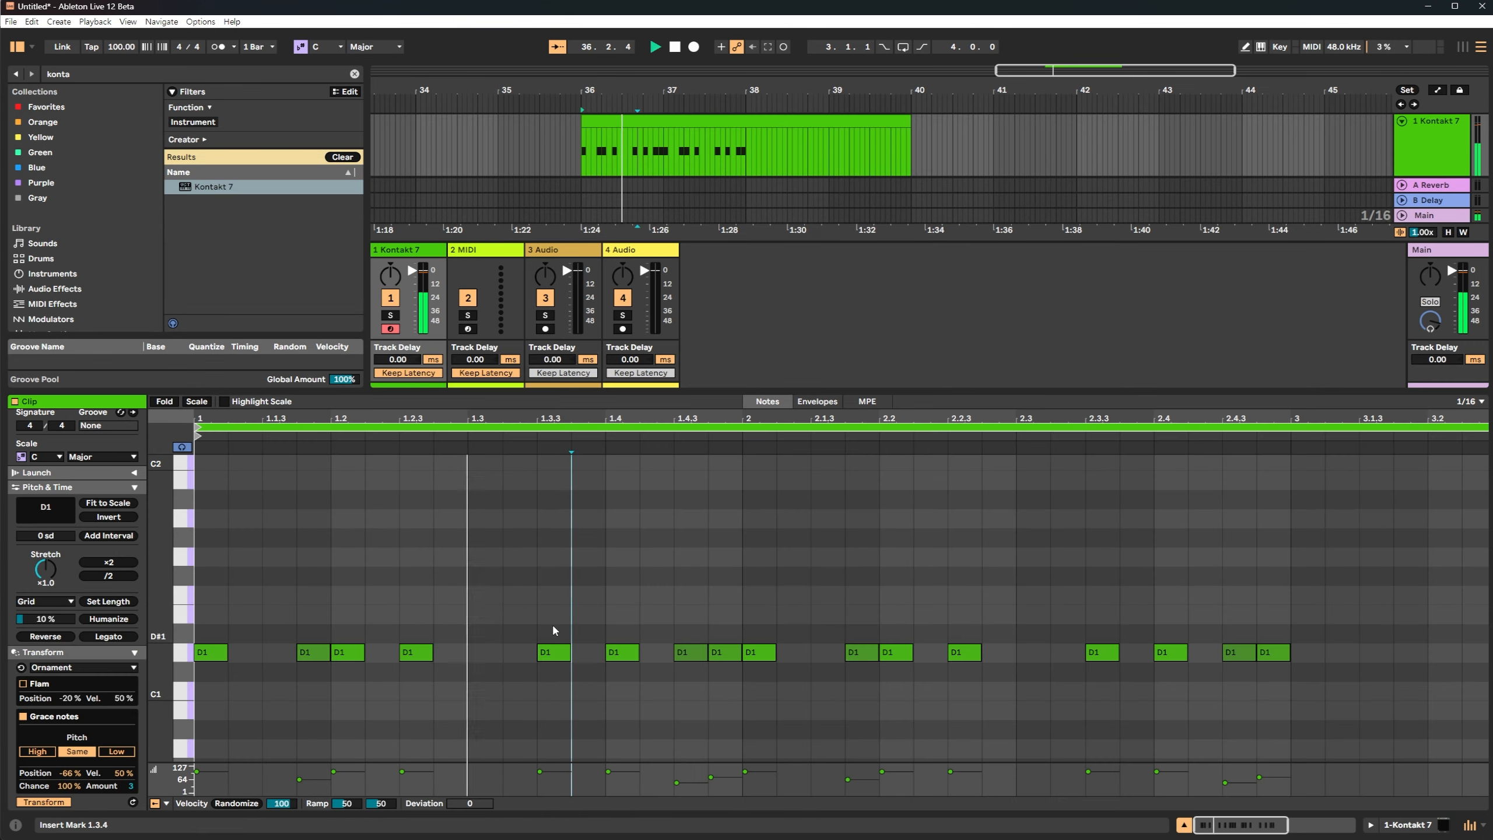
# Add grace notes ahead of the D1 note at 1.3.3 and adjust their position
pyautogui.click(554, 652)
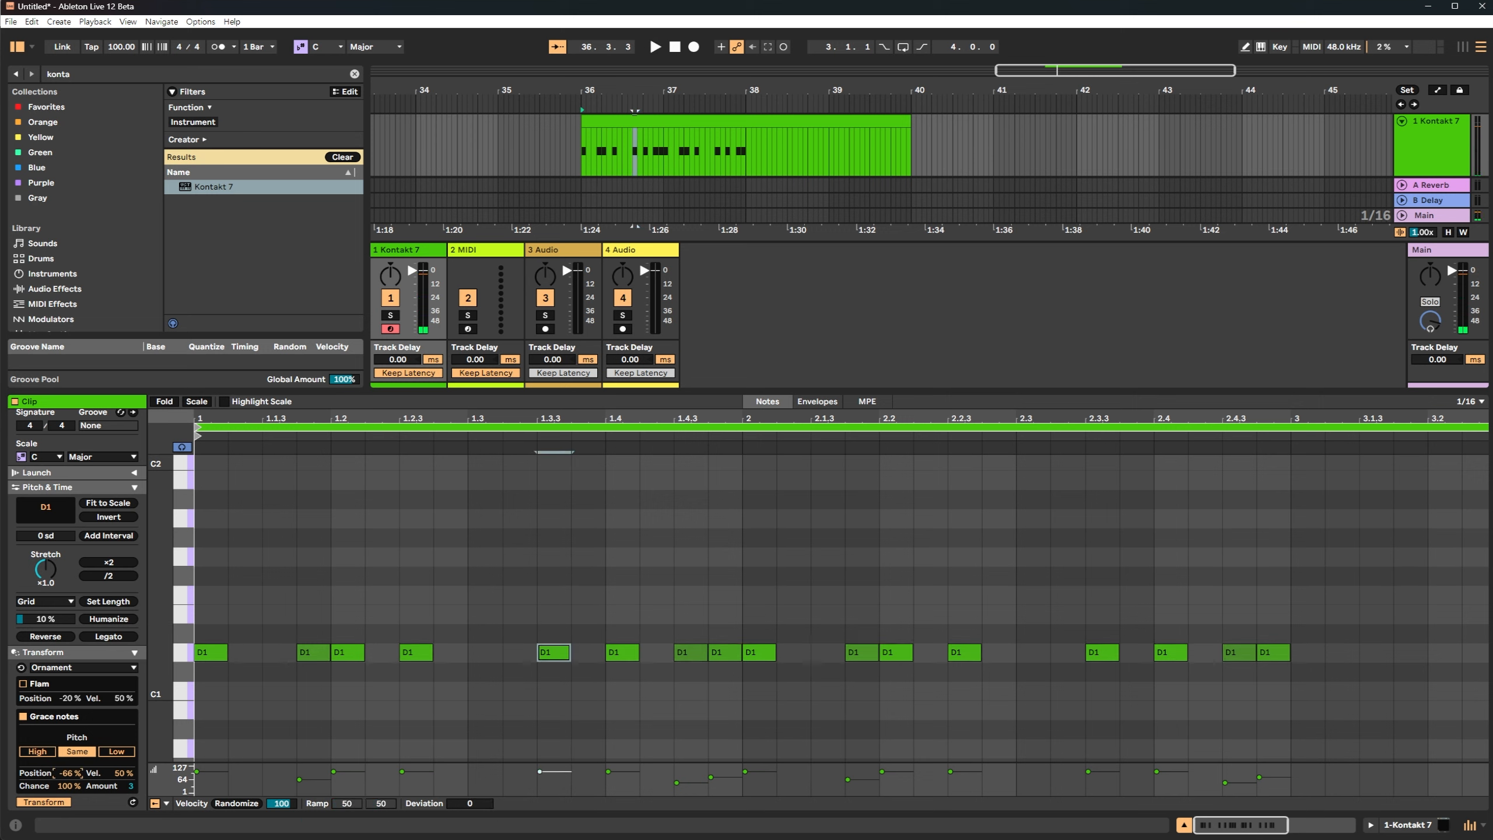
pyautogui.moveTo(70, 773); pyautogui.dragTo(70, 776)
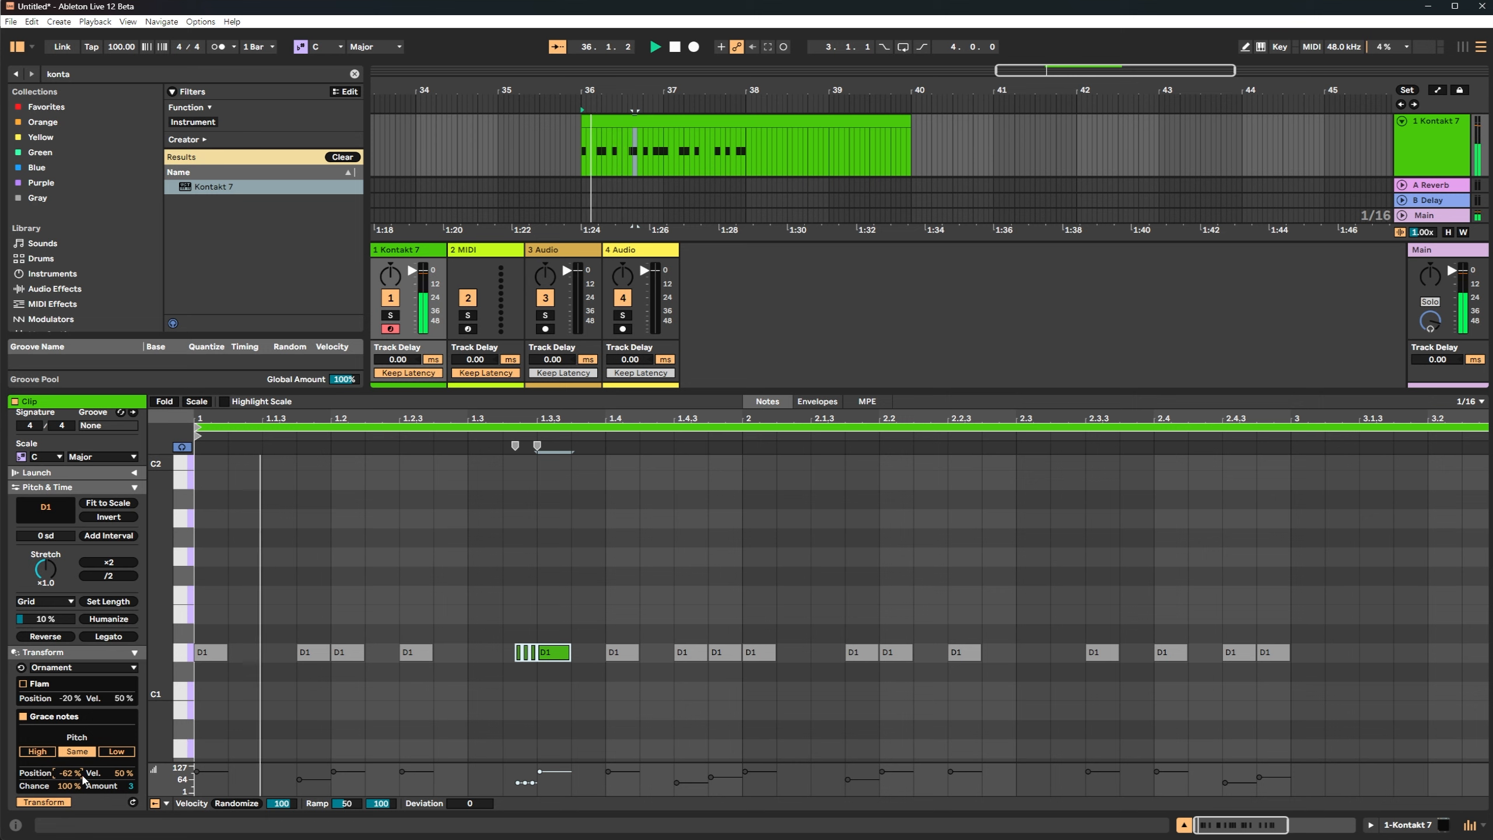
pyautogui.moveTo(77, 774); pyautogui.dragTo(78, 796)
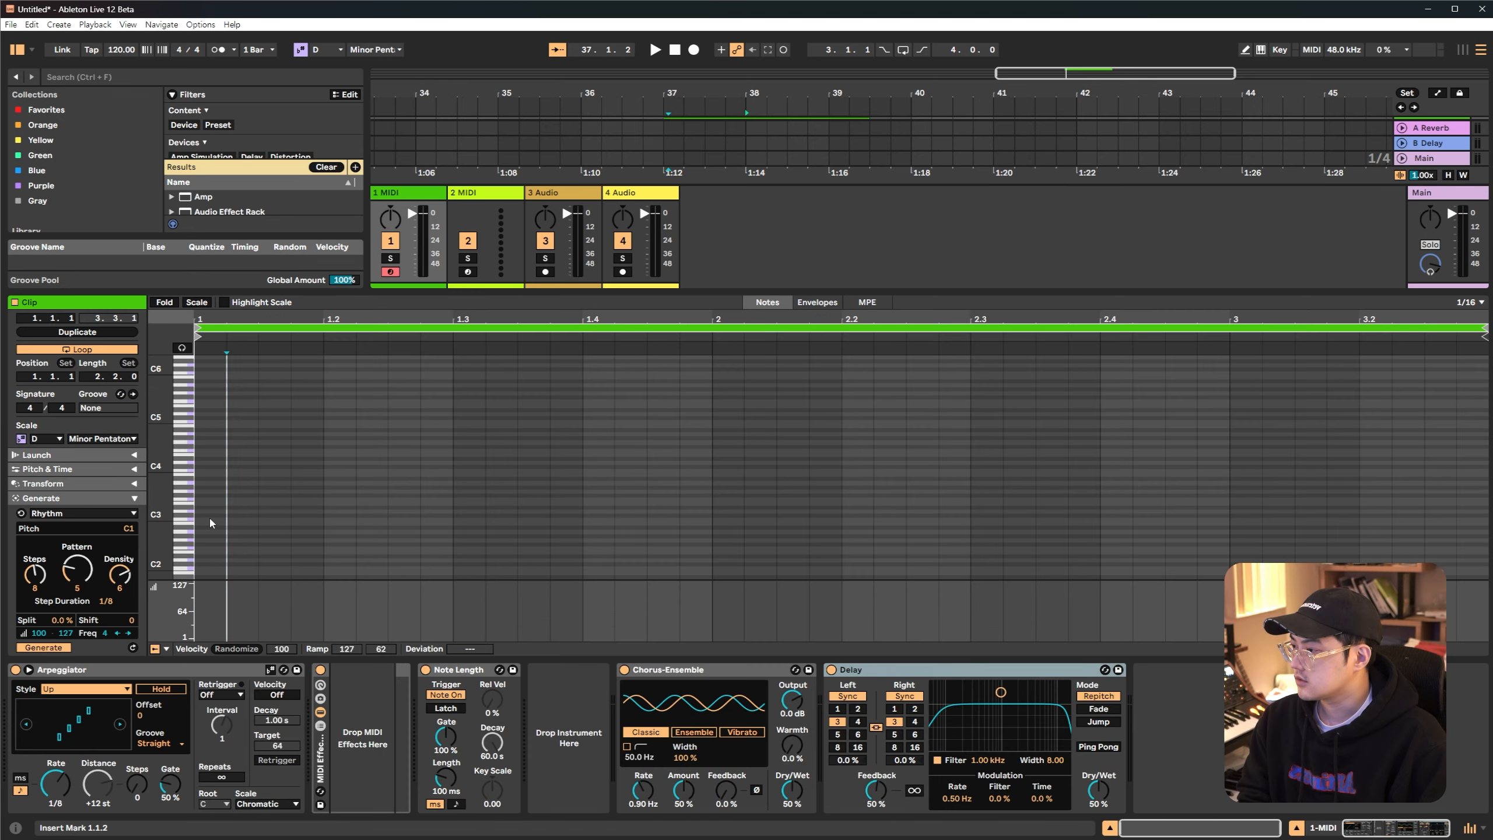
# Draw a one-bar note at the start of the empty clip and adjust the Rhythm generator's pattern
pyautogui.moveTo(209, 518); pyautogui.dragTo(712, 519)
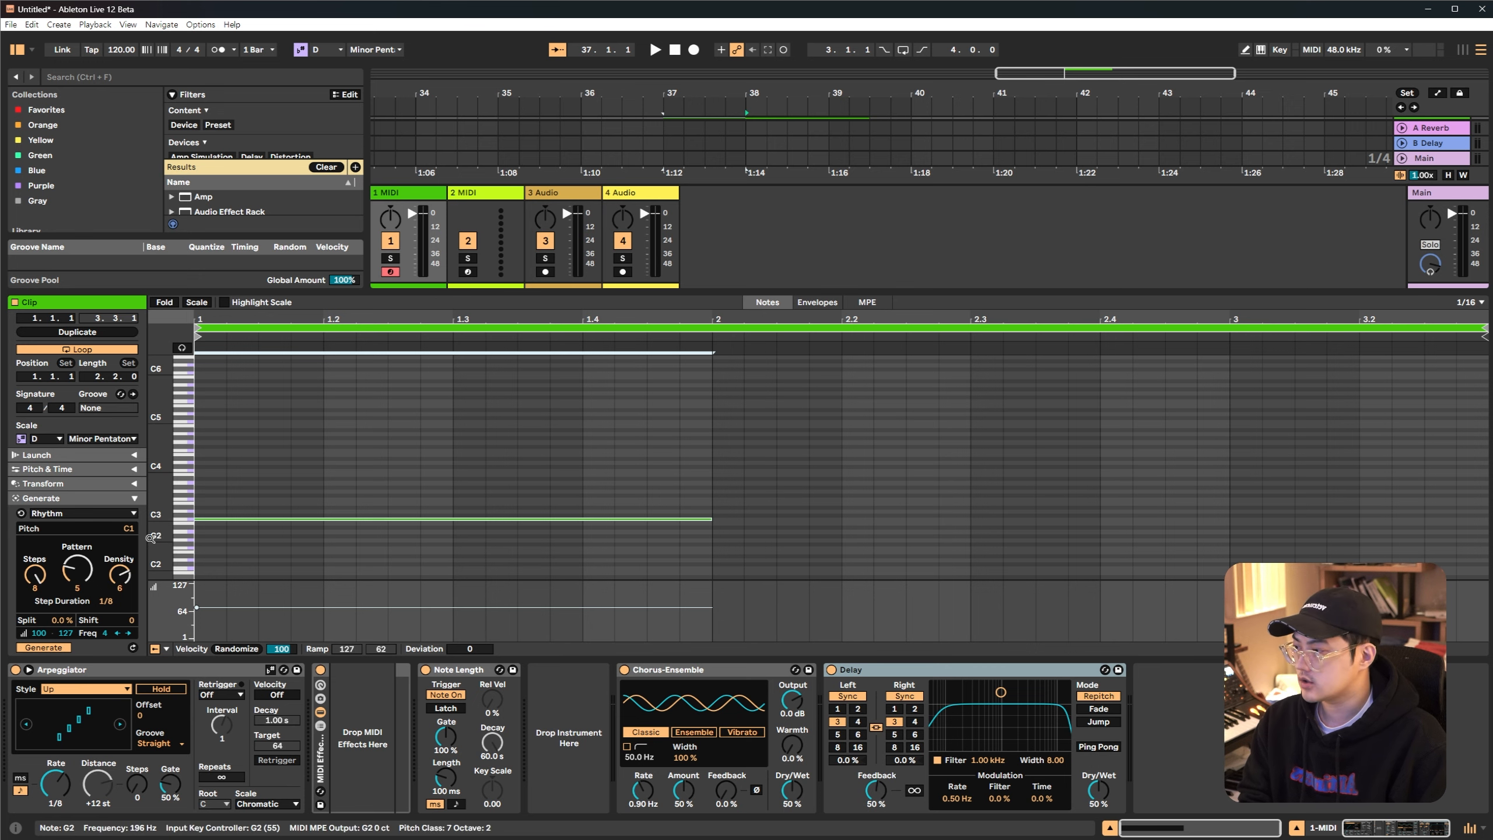
pyautogui.moveTo(77, 569); pyautogui.dragTo(119, 599)
pyautogui.scroll(-2, 340, 550)
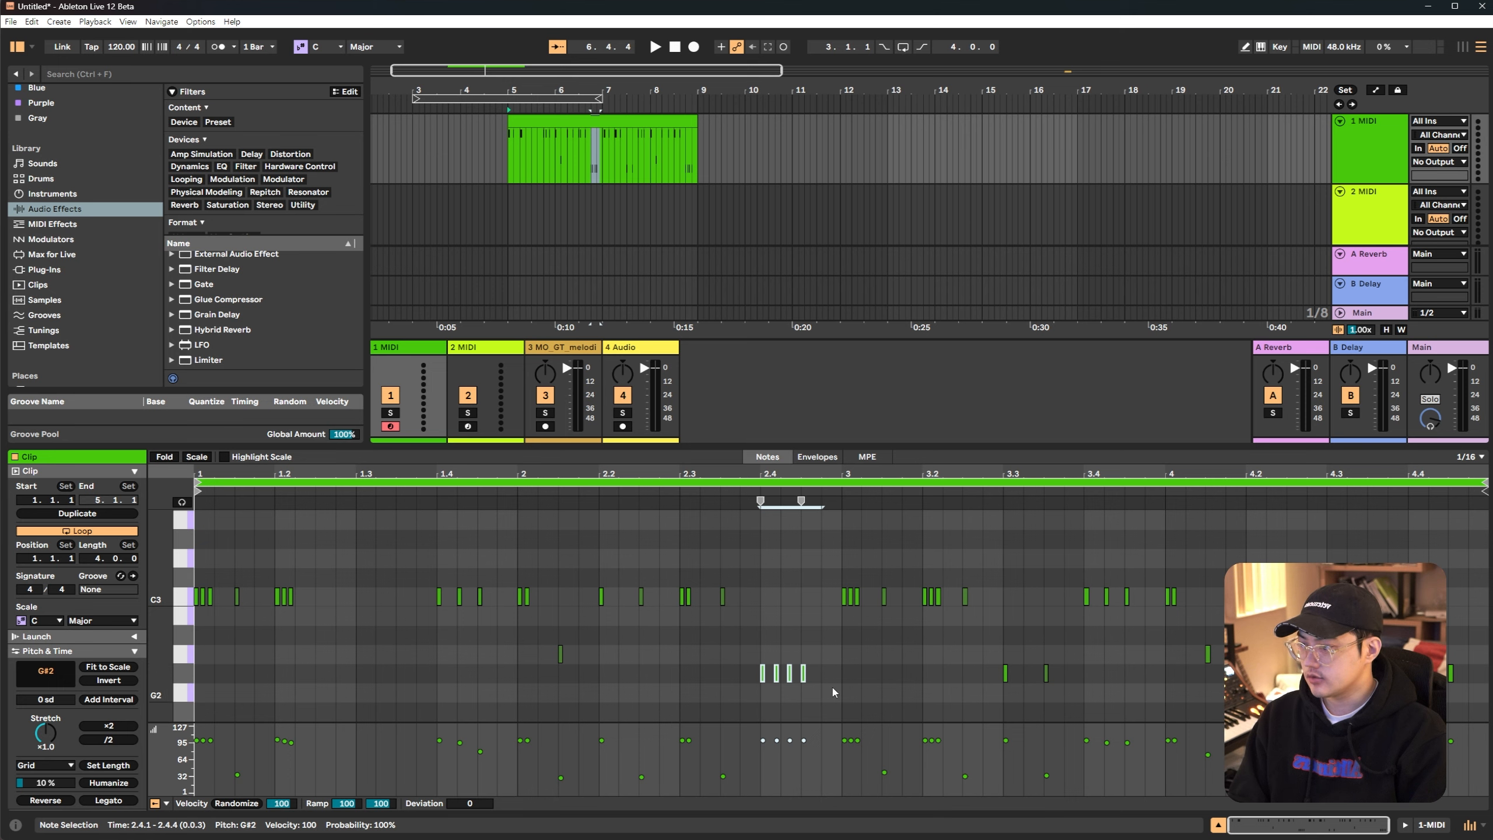
# Select the four G#2 notes around 2.4 and ramp their velocities from 12 to 105
pyautogui.scroll(-2, 832, 687)
pyautogui.scroll(2, 816, 647)
pyautogui.scroll(-2, 807, 672)
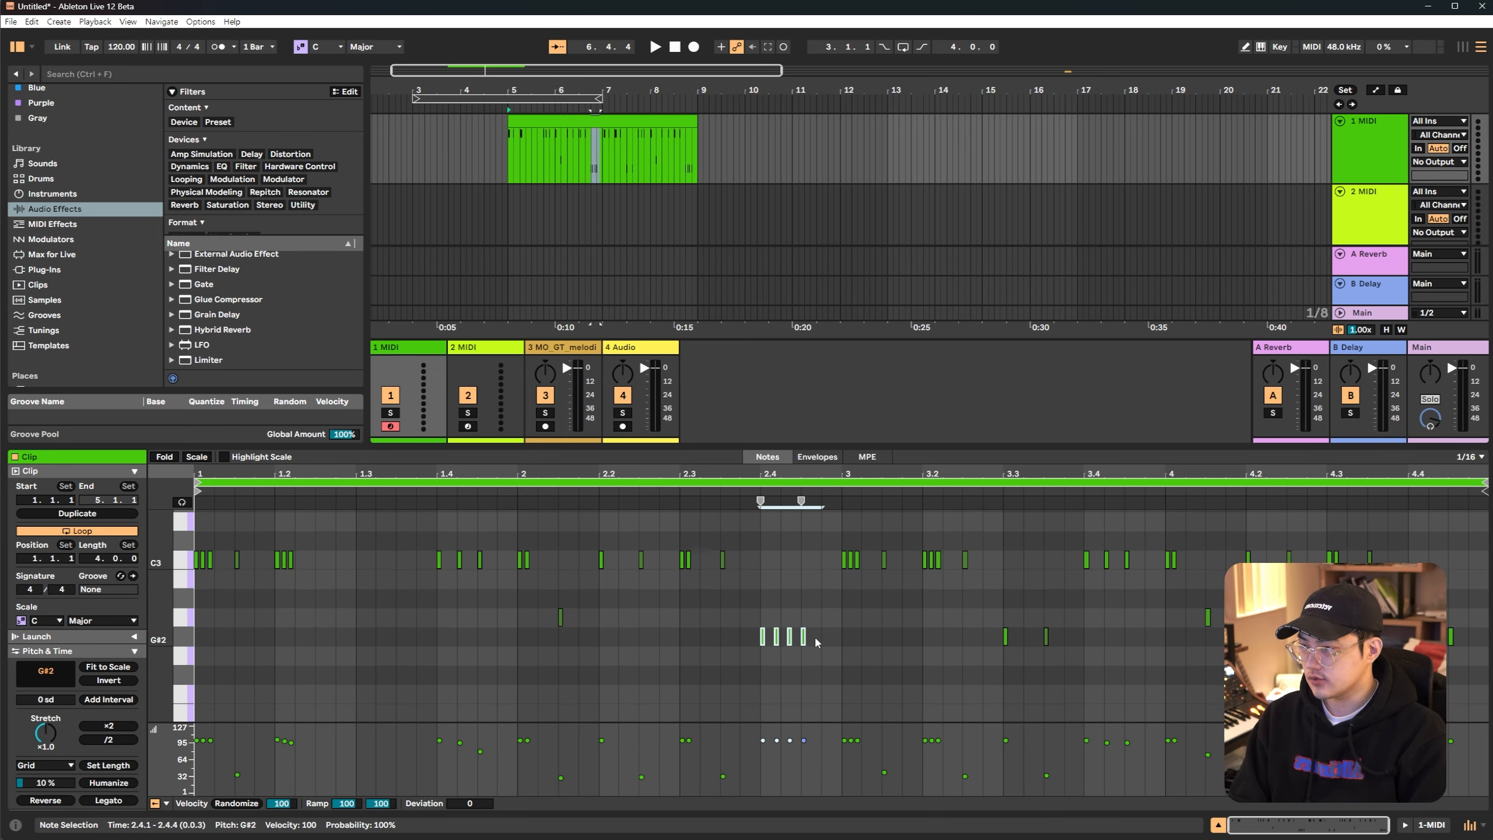
pyautogui.moveTo(744, 593); pyautogui.dragTo(833, 656)
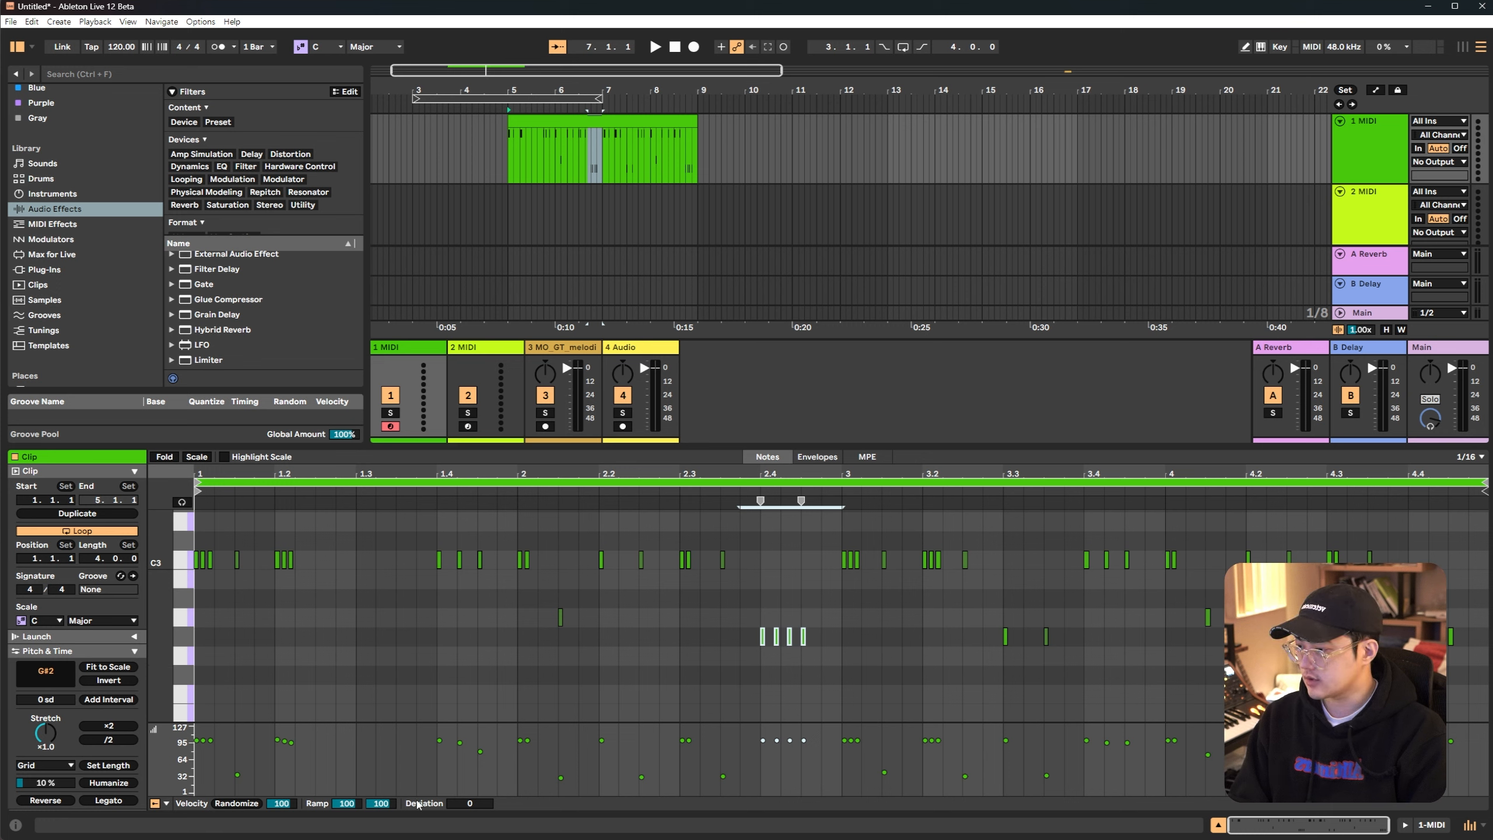
pyautogui.moveTo(346, 802); pyautogui.dragTo(346, 808)
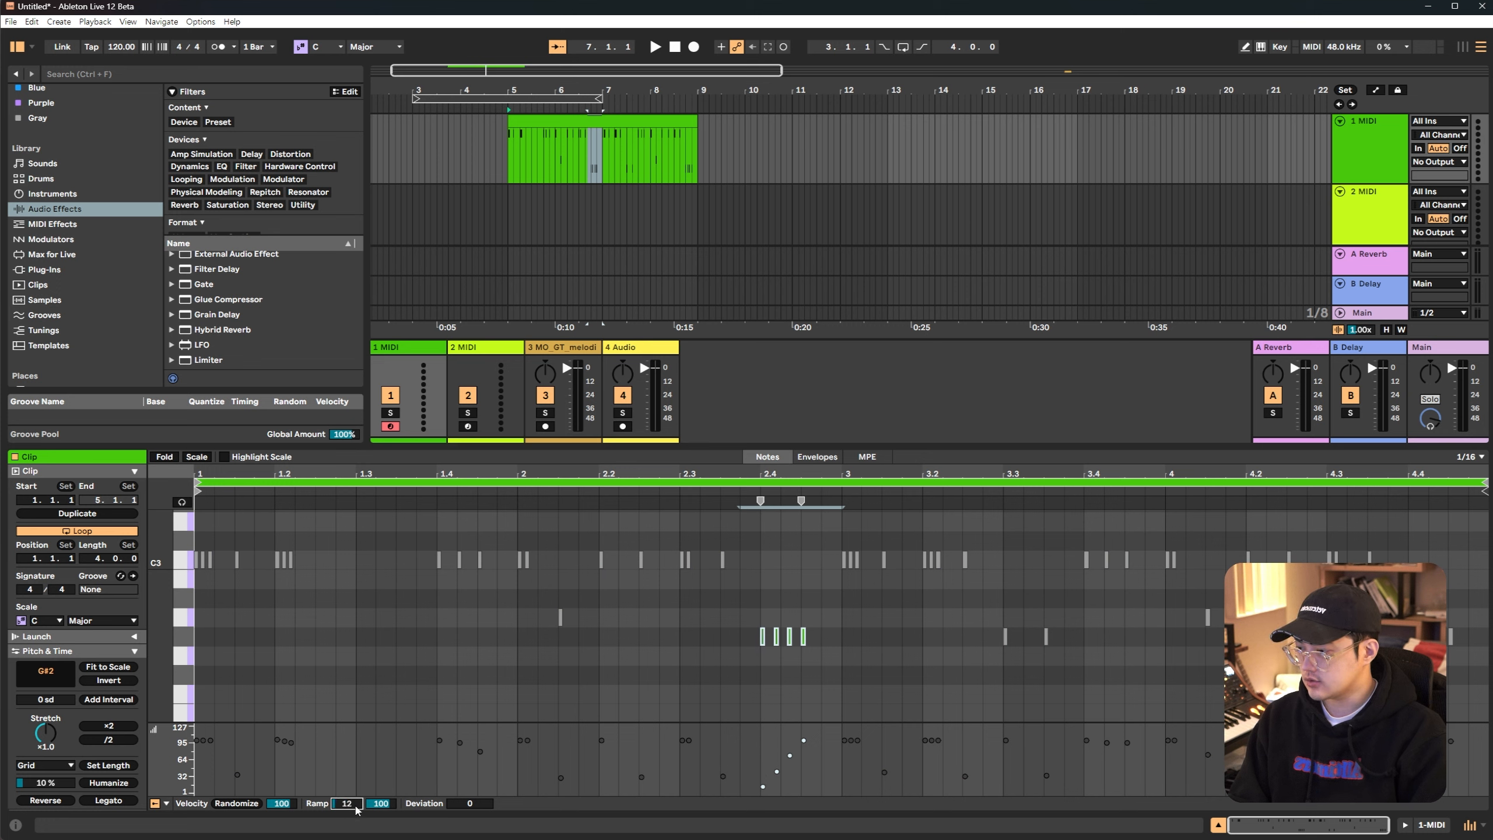
pyautogui.moveTo(383, 804); pyautogui.dragTo(383, 800)
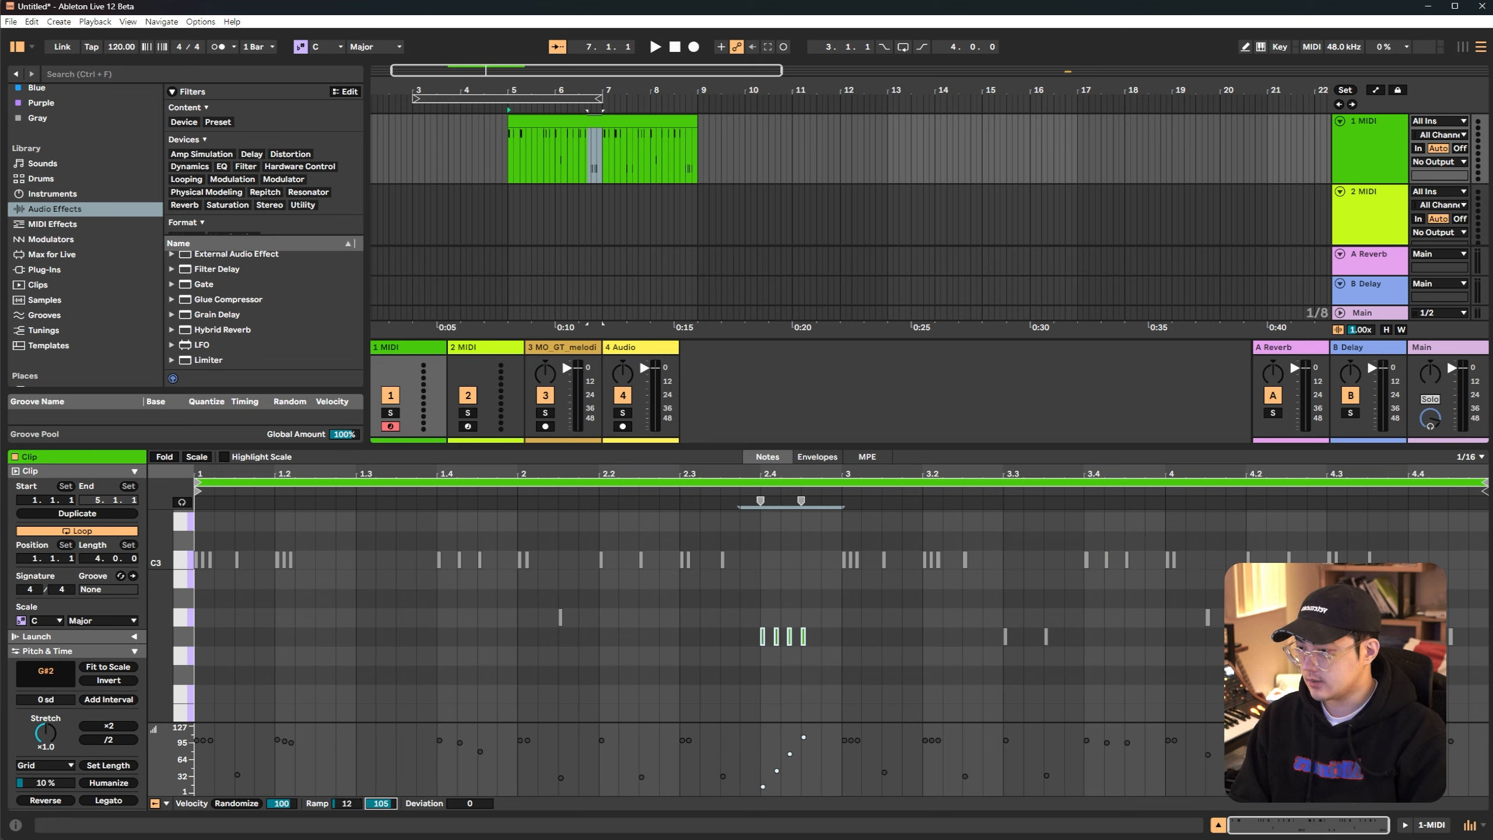
# Draw freehand velocity slopes across the clip's notes in draw mode and undo them
pyautogui.press('b')
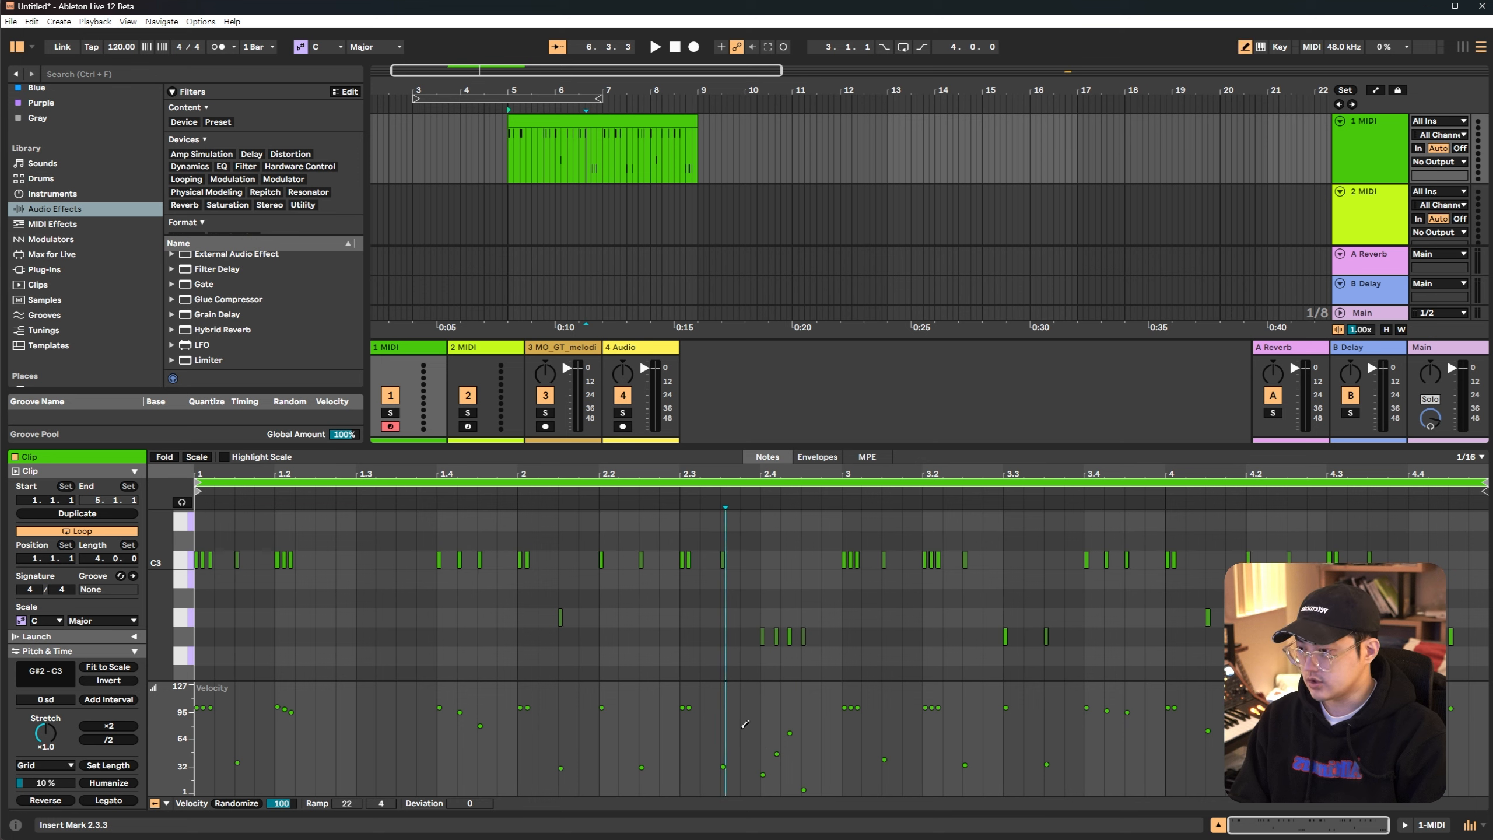
pyautogui.moveTo(743, 692); pyautogui.dragTo(486, 792)
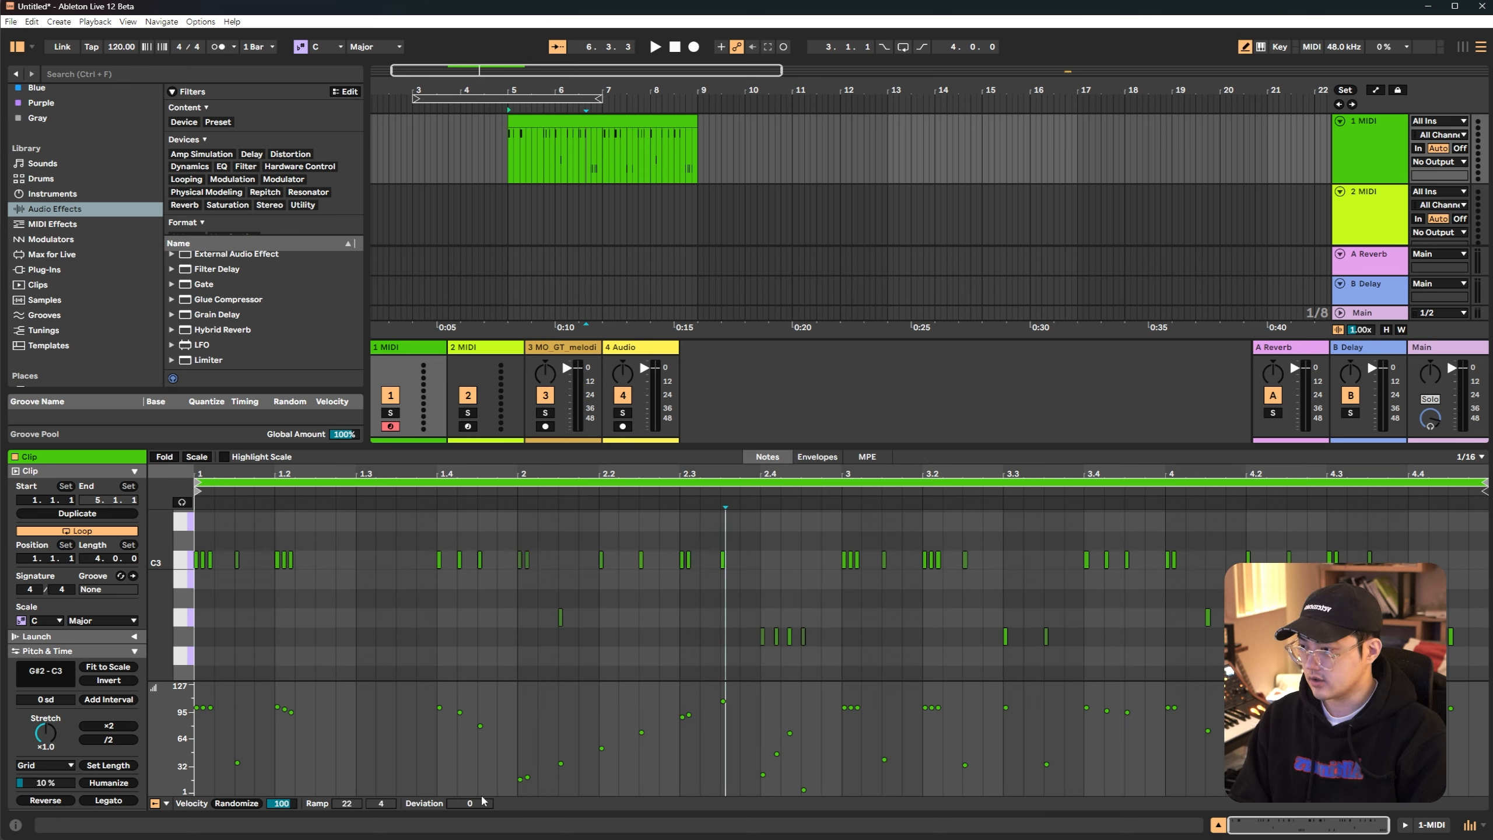
pyautogui.moveTo(524, 701); pyautogui.dragTo(964, 814)
pyautogui.hotkey('ctrl', 'z')
pyautogui.hotkey('ctrl', 'z')
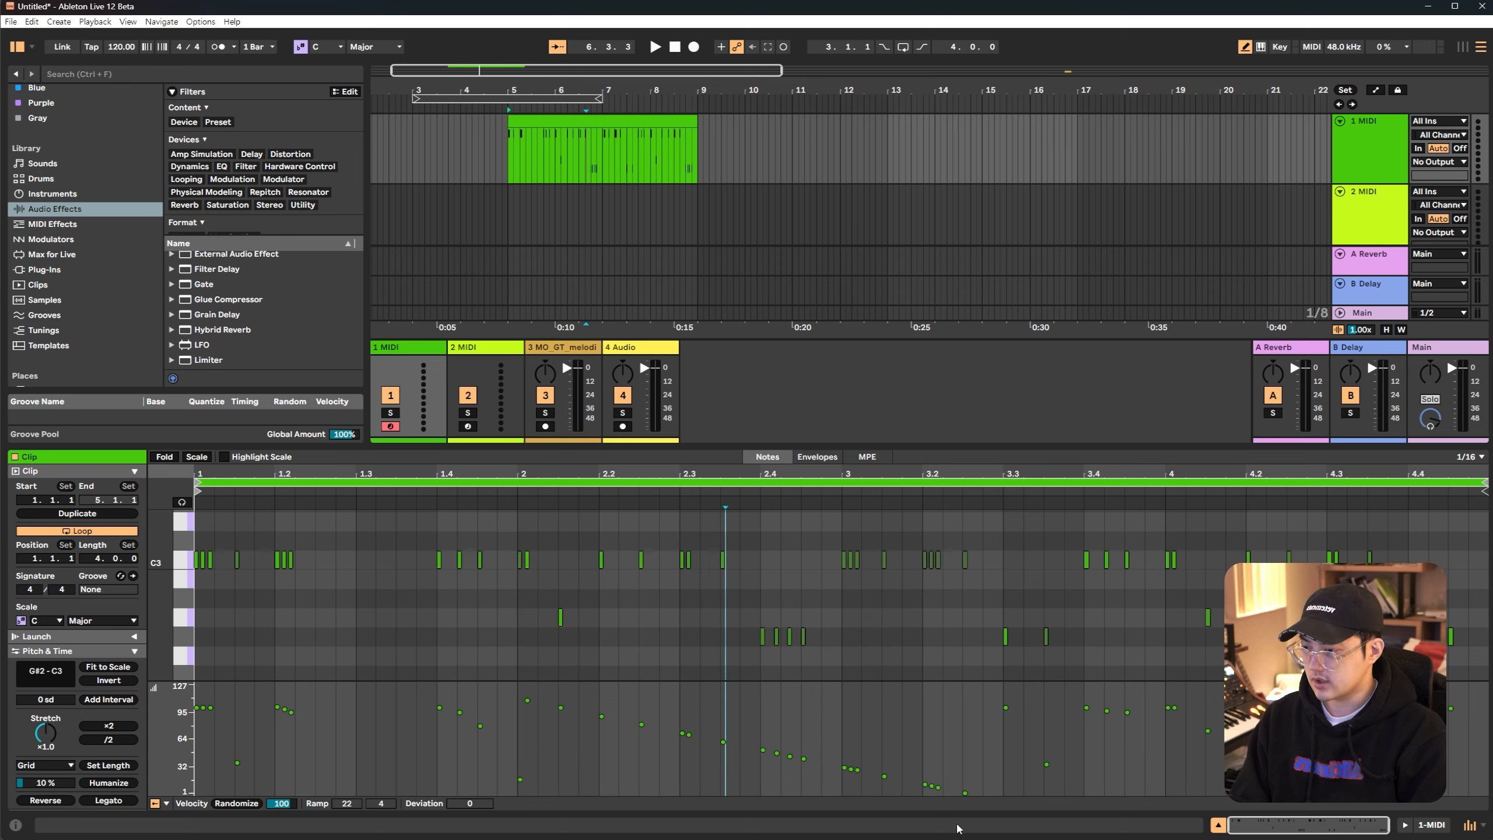
pyautogui.press('b')
# Reselect the four G#2 notes and ramp their velocities from 28 to 89
pyautogui.click(830, 636)
pyautogui.moveTo(744, 608); pyautogui.dragTo(815, 659)
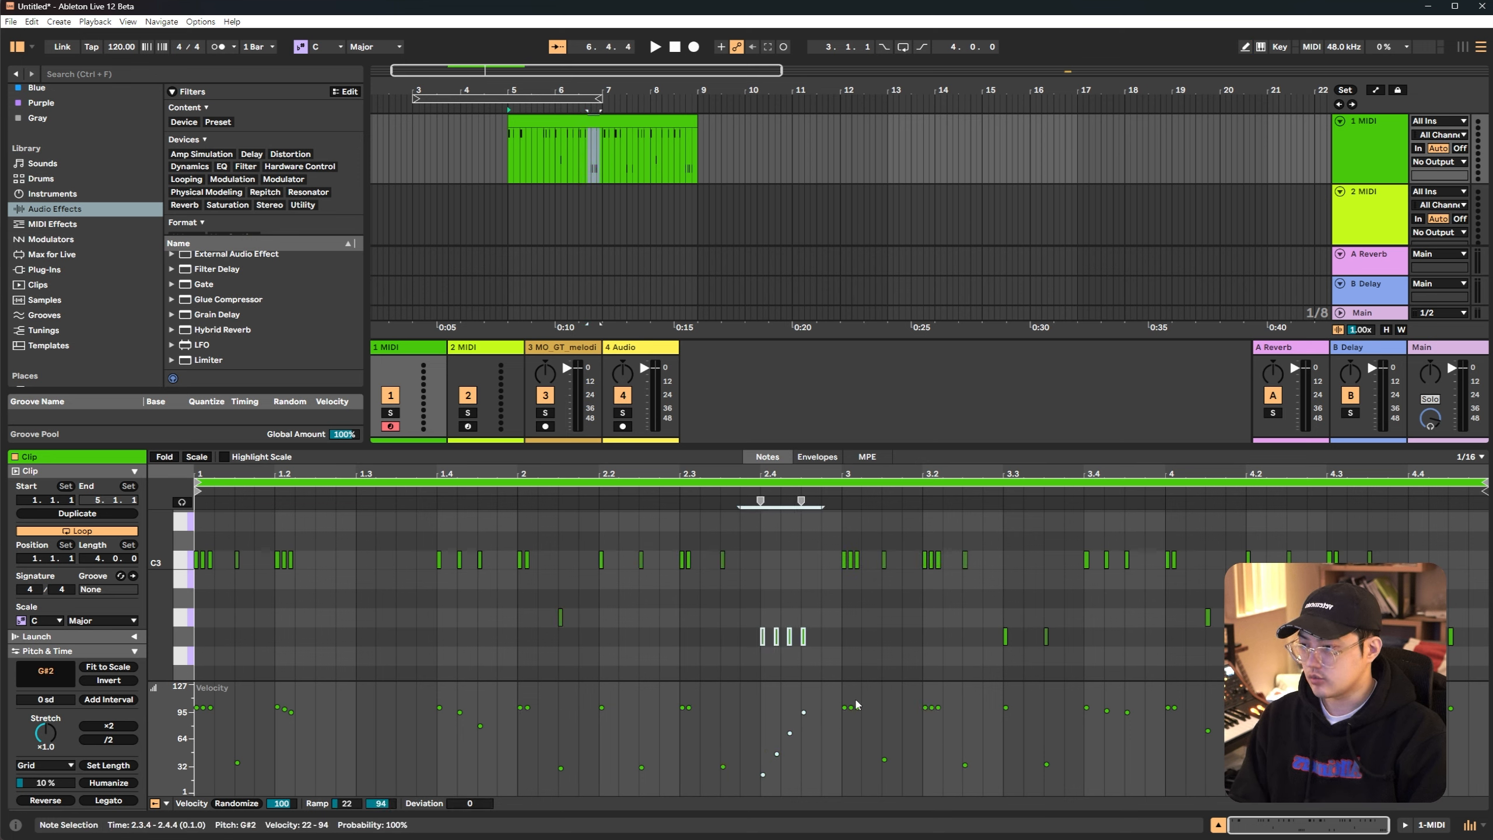
pyautogui.moveTo(347, 803)
pyautogui.mouseDown()
pyautogui.moveTo(347, 787)
pyautogui.moveTo(347, 802)
pyautogui.mouseUp()
pyautogui.click(381, 803)
pyautogui.click(822, 621)
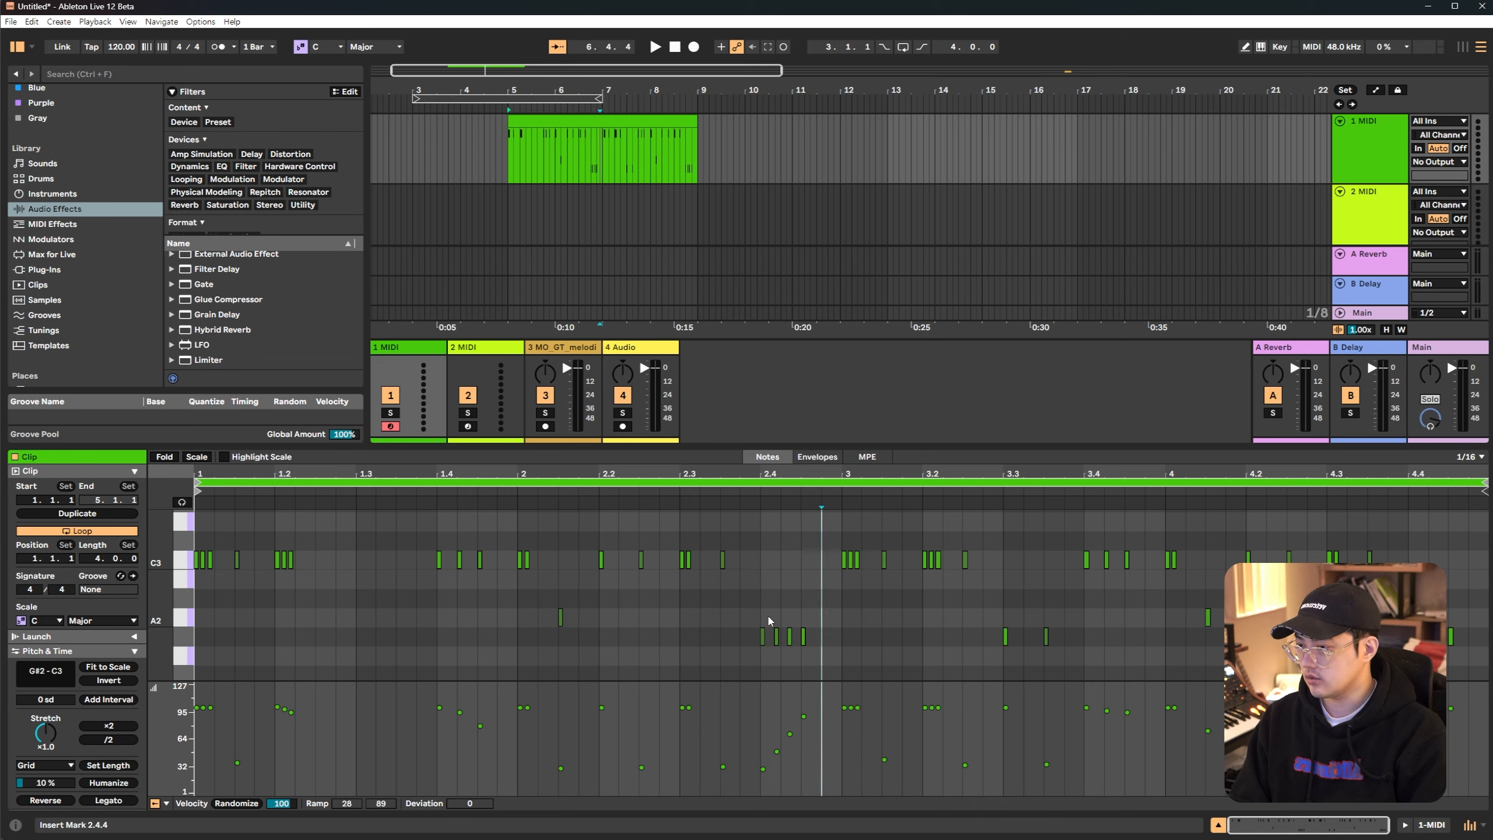
# Randomize the velocities of the four G#2 notes repeatedly with a range of 37
pyautogui.moveTo(741, 619); pyautogui.dragTo(855, 674)
pyautogui.moveTo(280, 803); pyautogui.dragTo(280, 814)
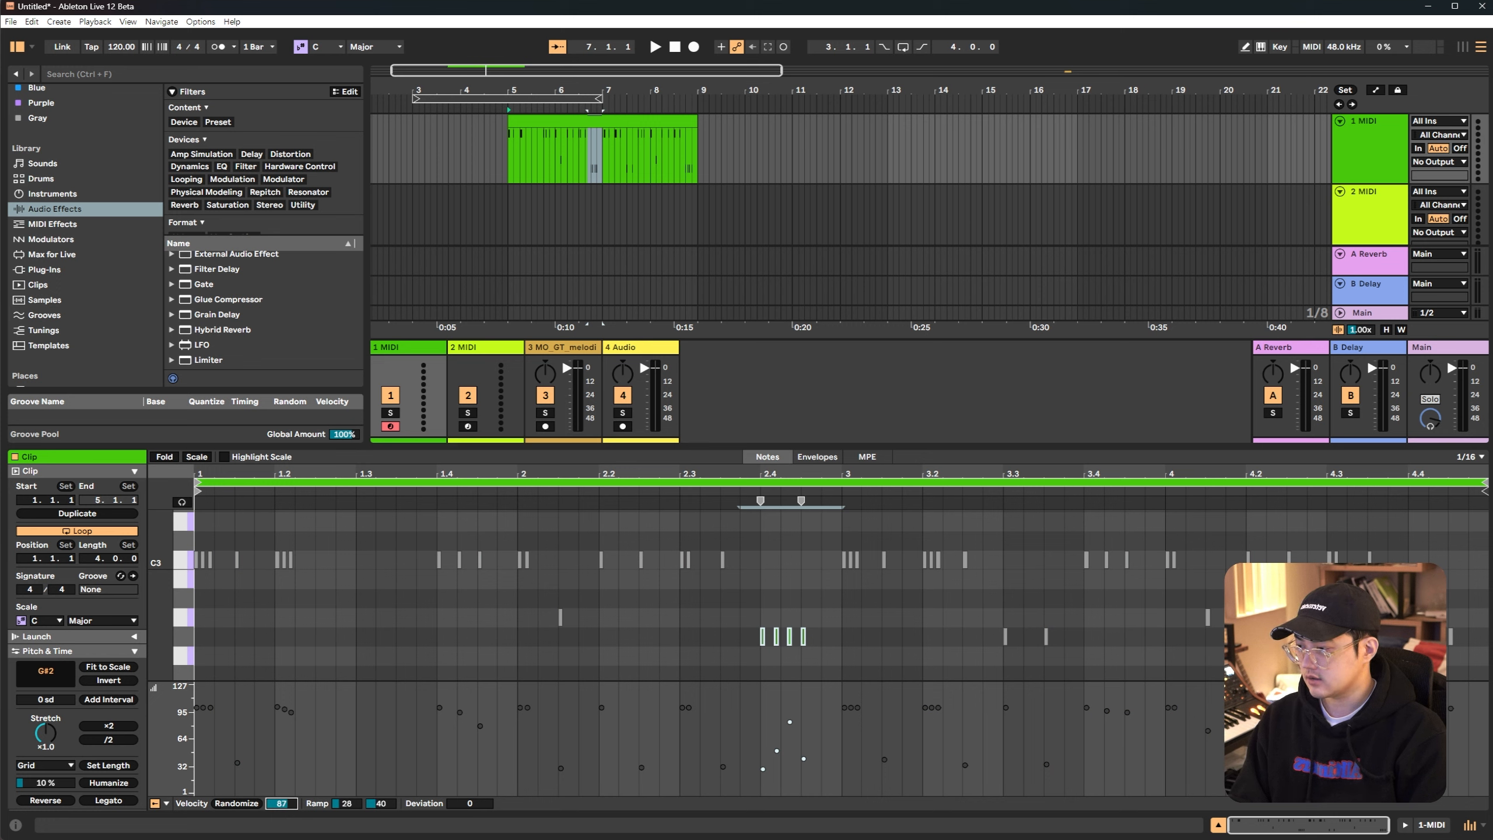
pyautogui.click(251, 803)
pyautogui.click(252, 803)
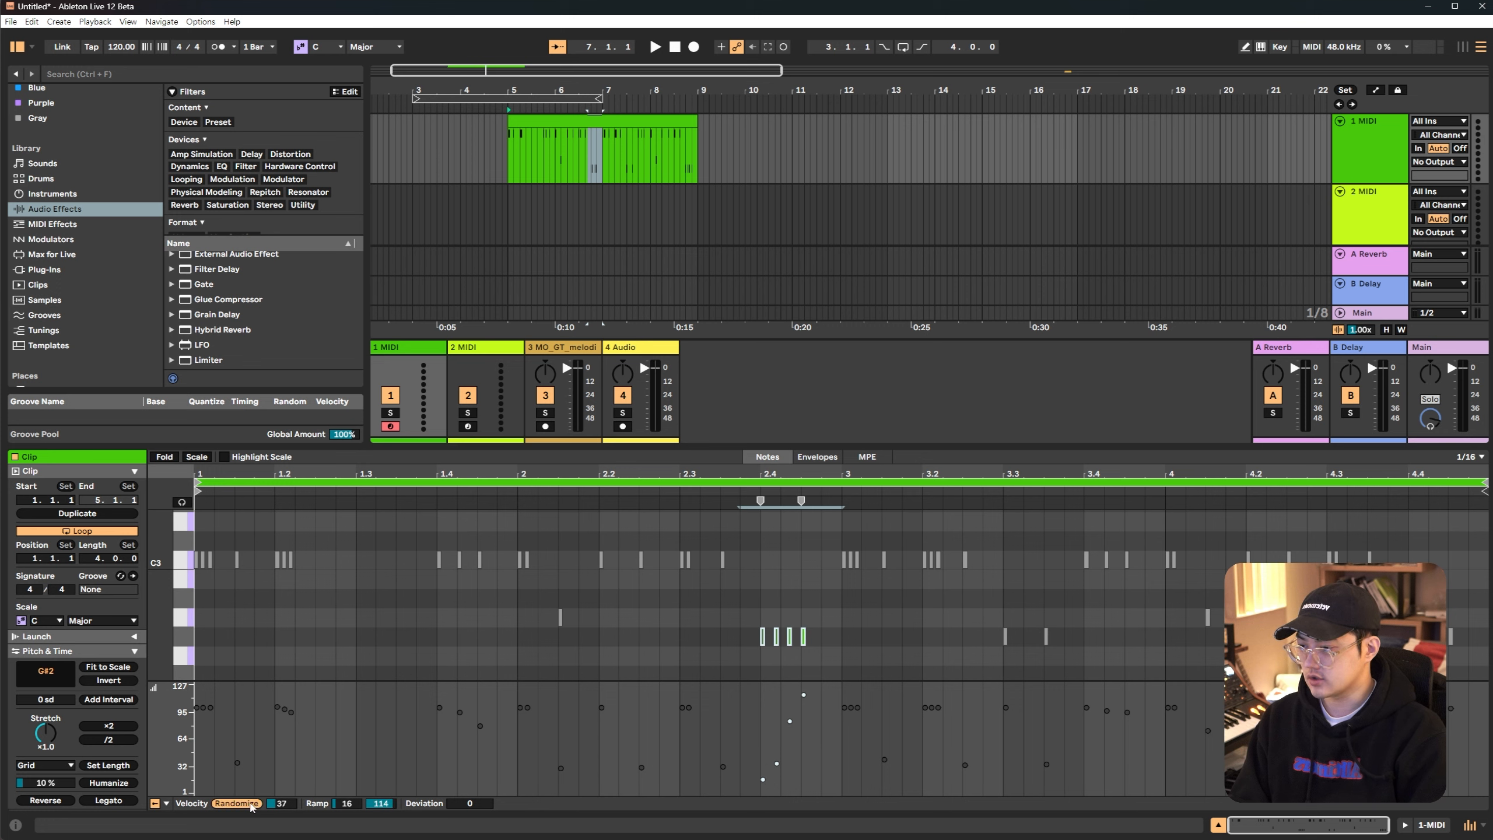
pyautogui.click(251, 803)
pyautogui.click(251, 803)
pyautogui.click(251, 803)
pyautogui.click(252, 803)
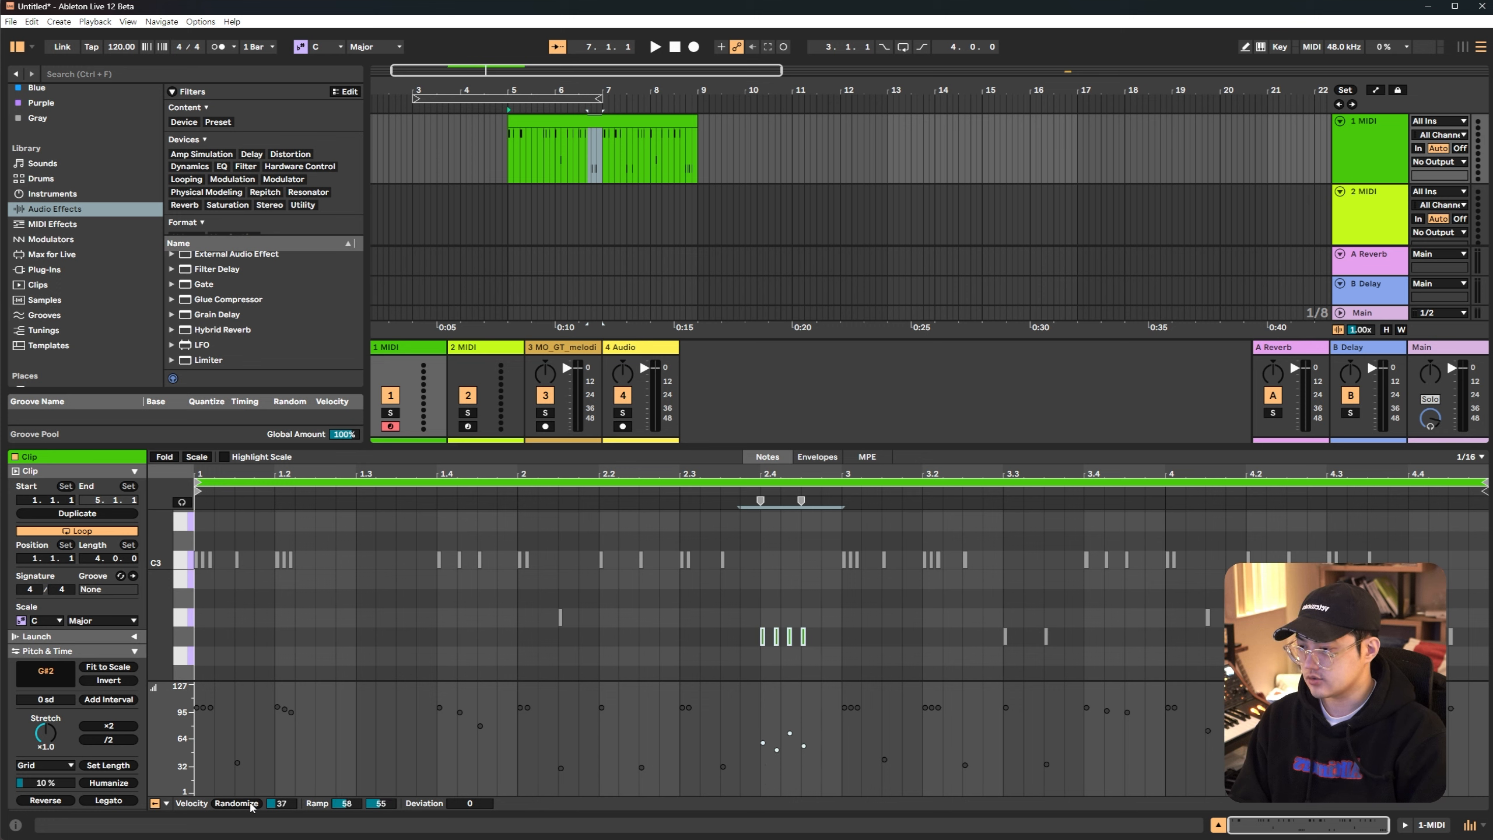
pyautogui.click(251, 803)
pyautogui.click(882, 616)
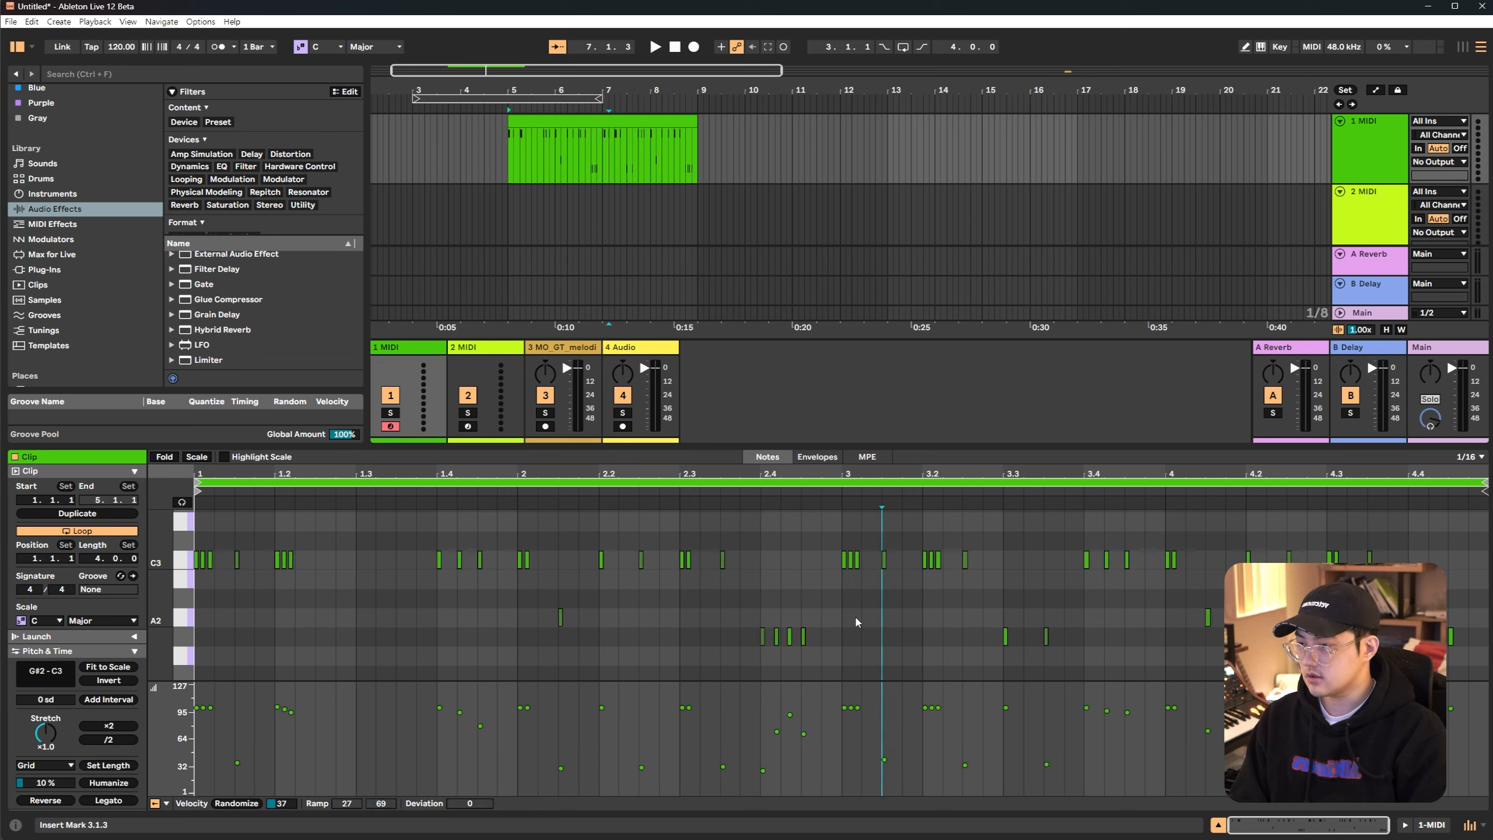
pyautogui.moveTo(817, 597); pyautogui.dragTo(739, 676)
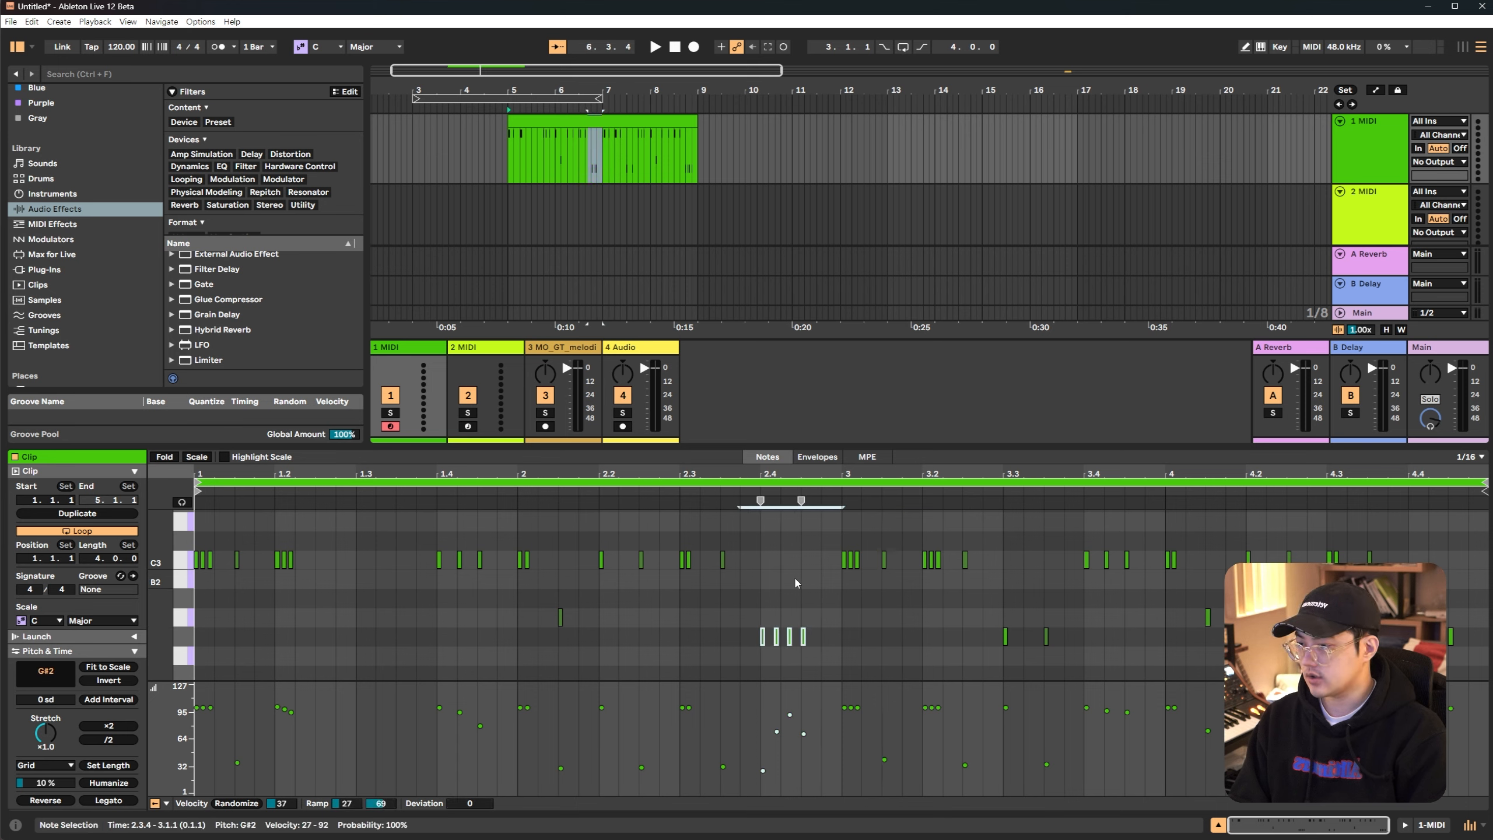
pyautogui.click(793, 576)
# Examine the clip's envelope view and the list of MIDI controllers available for envelopes
pyautogui.click(817, 456)
pyautogui.click(767, 457)
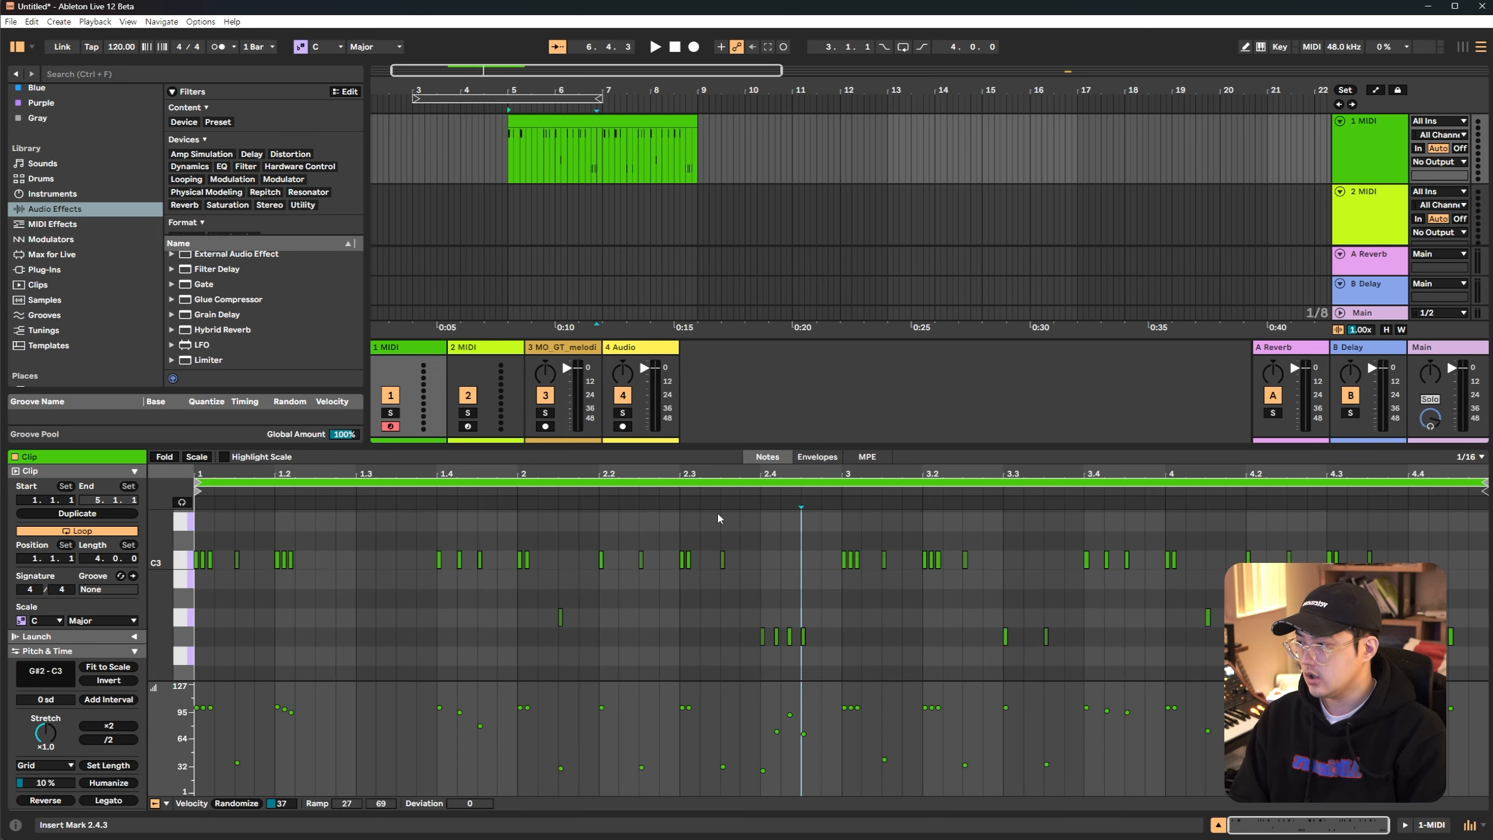
pyautogui.click(817, 457)
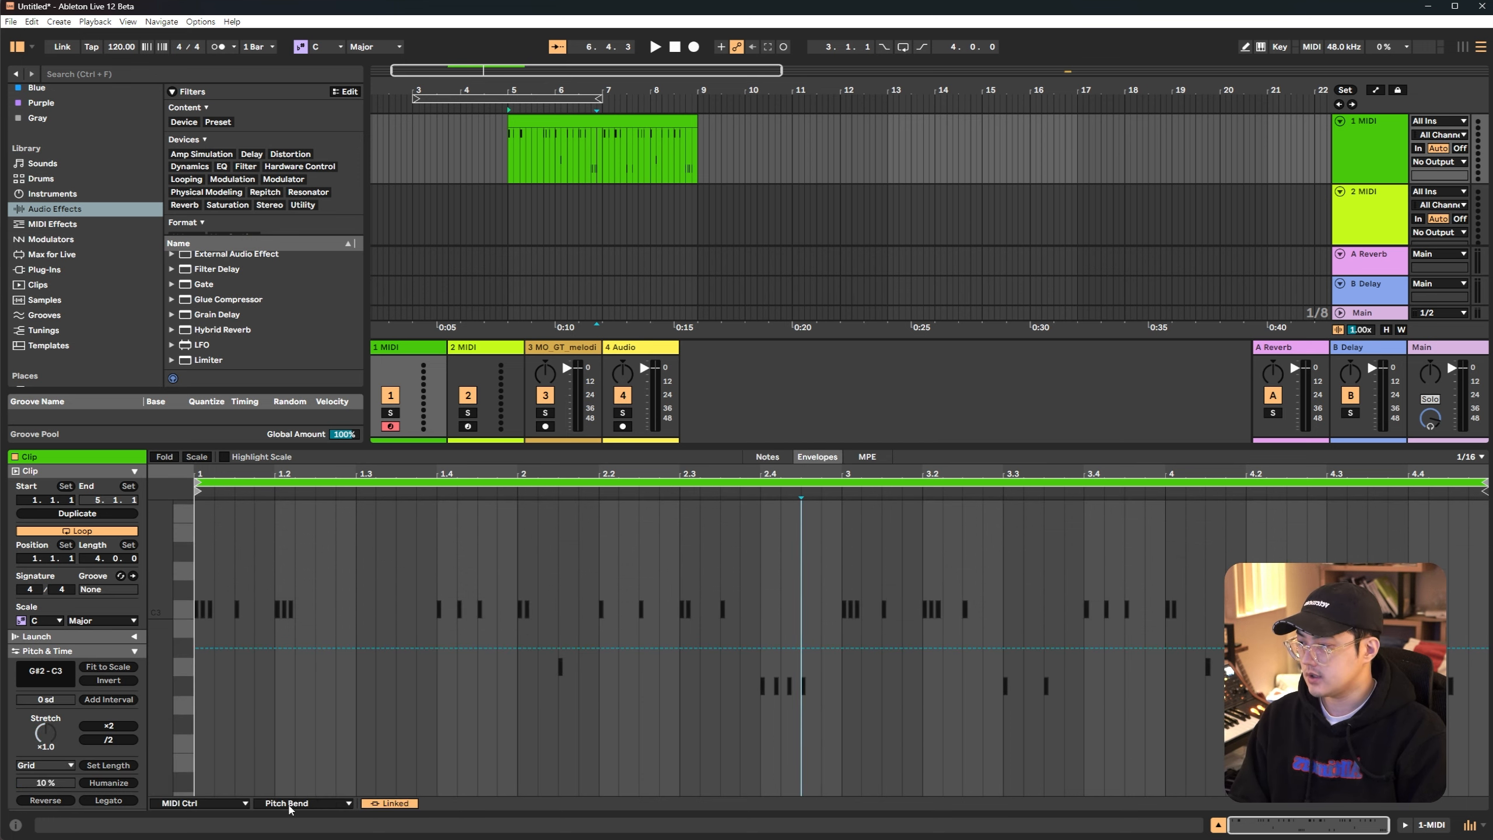
pyautogui.click(290, 806)
pyautogui.scroll(-2, 334, 475)
pyautogui.scroll(1, 352, 558)
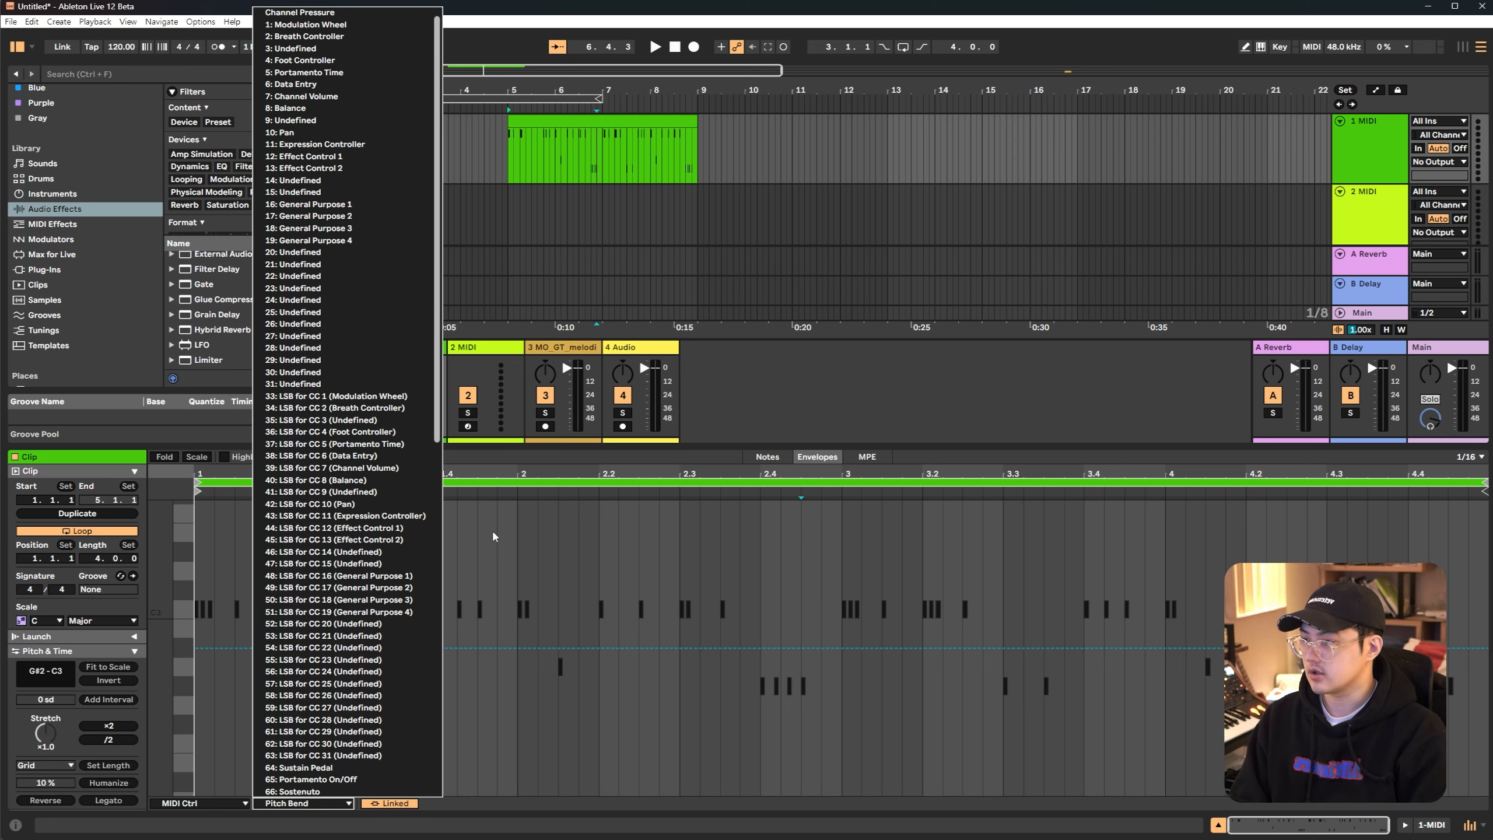
pyautogui.click(815, 462)
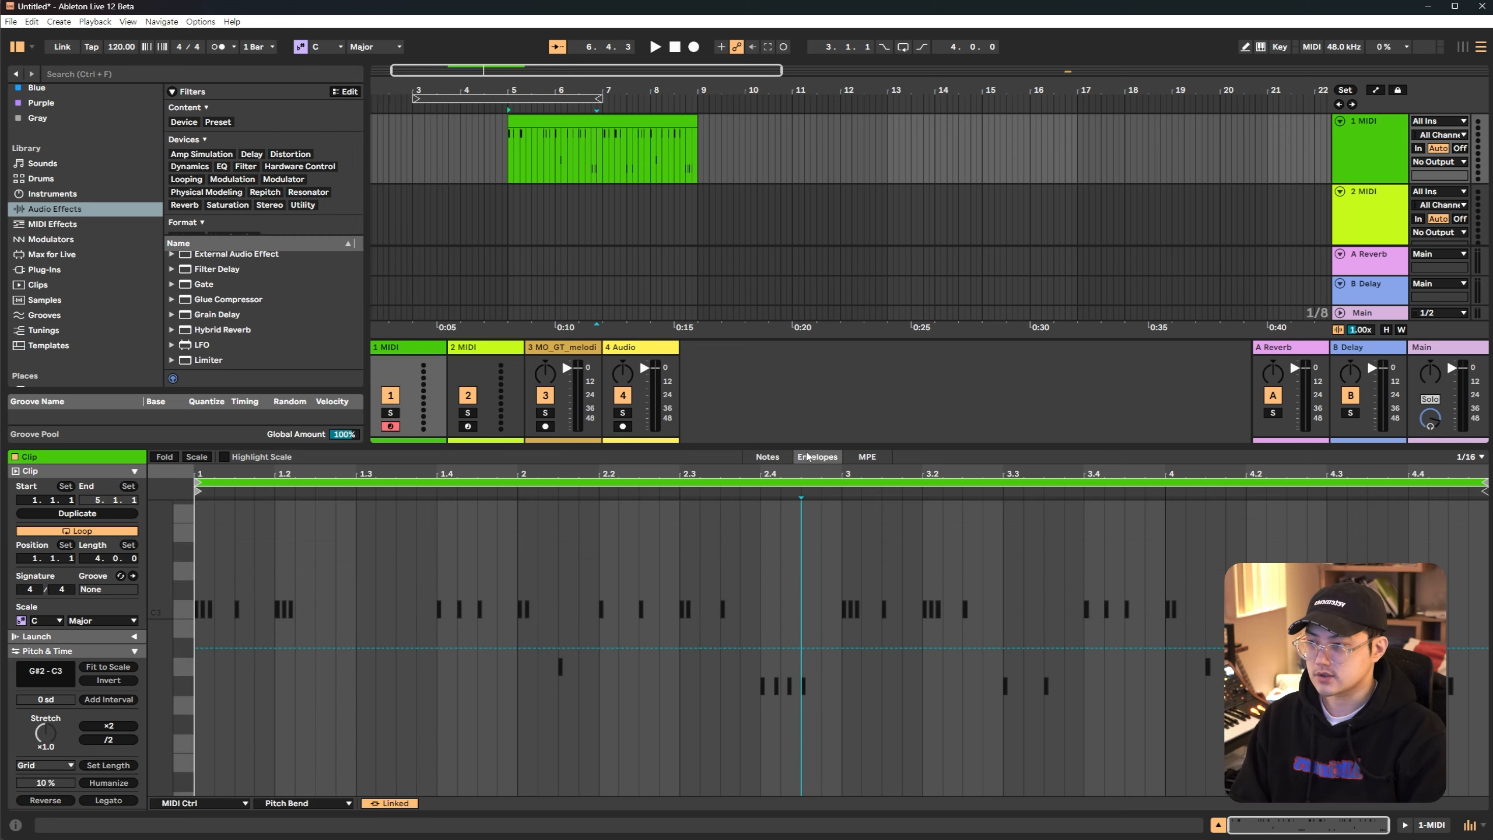
pyautogui.click(752, 460)
pyautogui.click(817, 457)
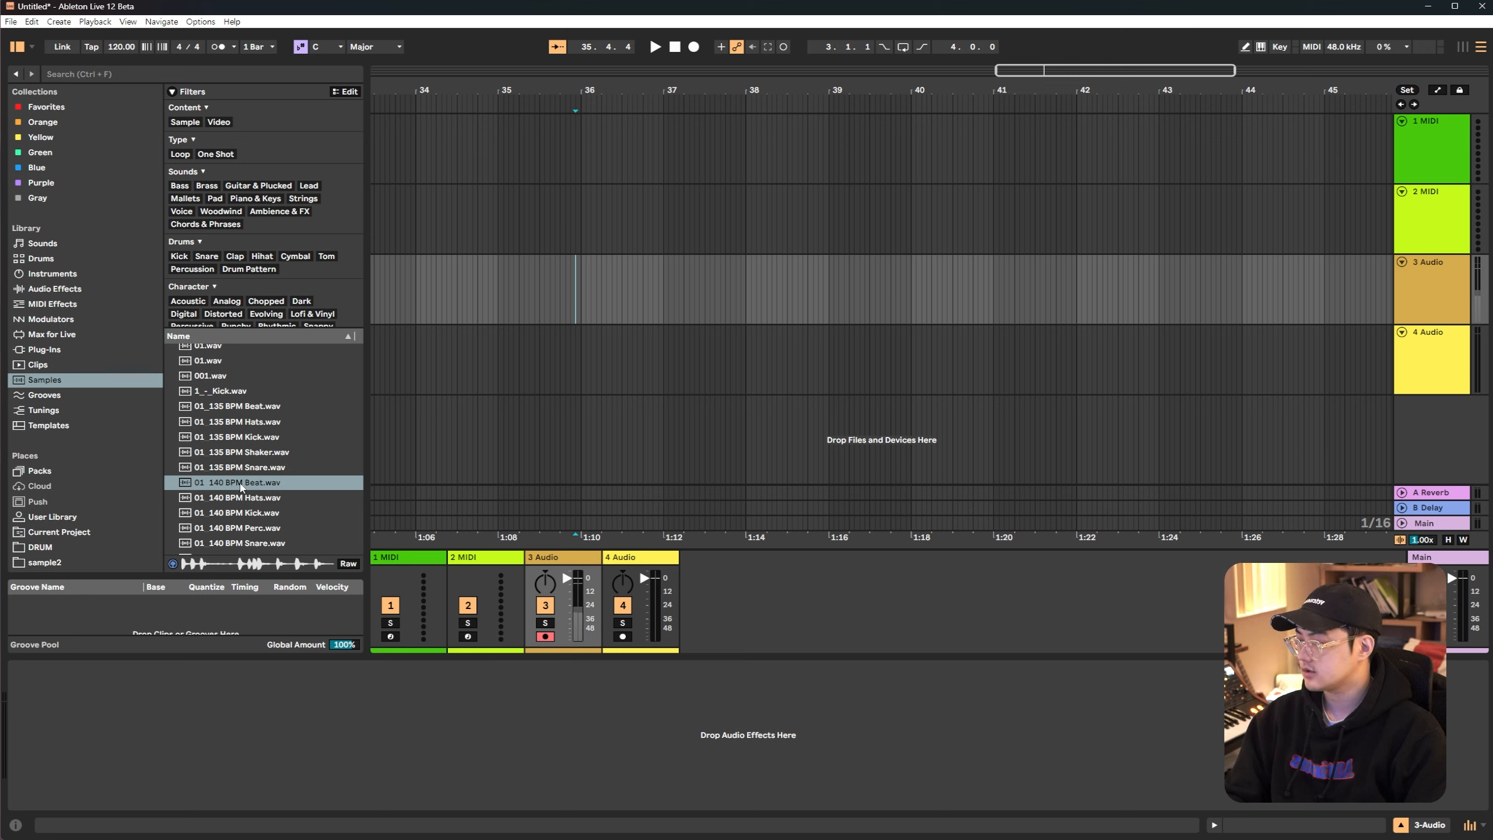
# Search the sample library for sounds similar to the "01_140 BPM Beat.wav" sample
pyautogui.click(241, 486)
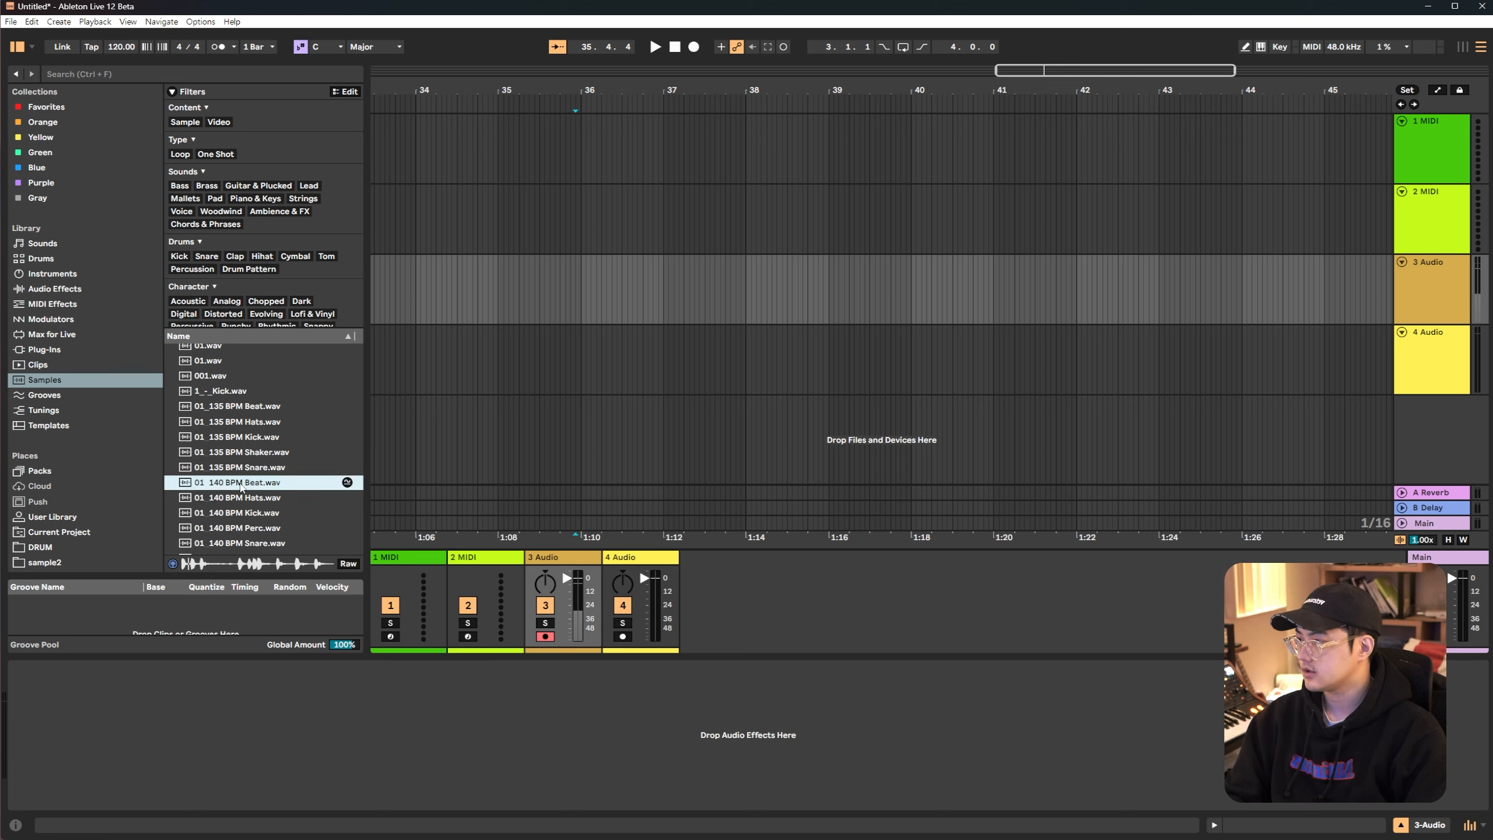
pyautogui.click(347, 482)
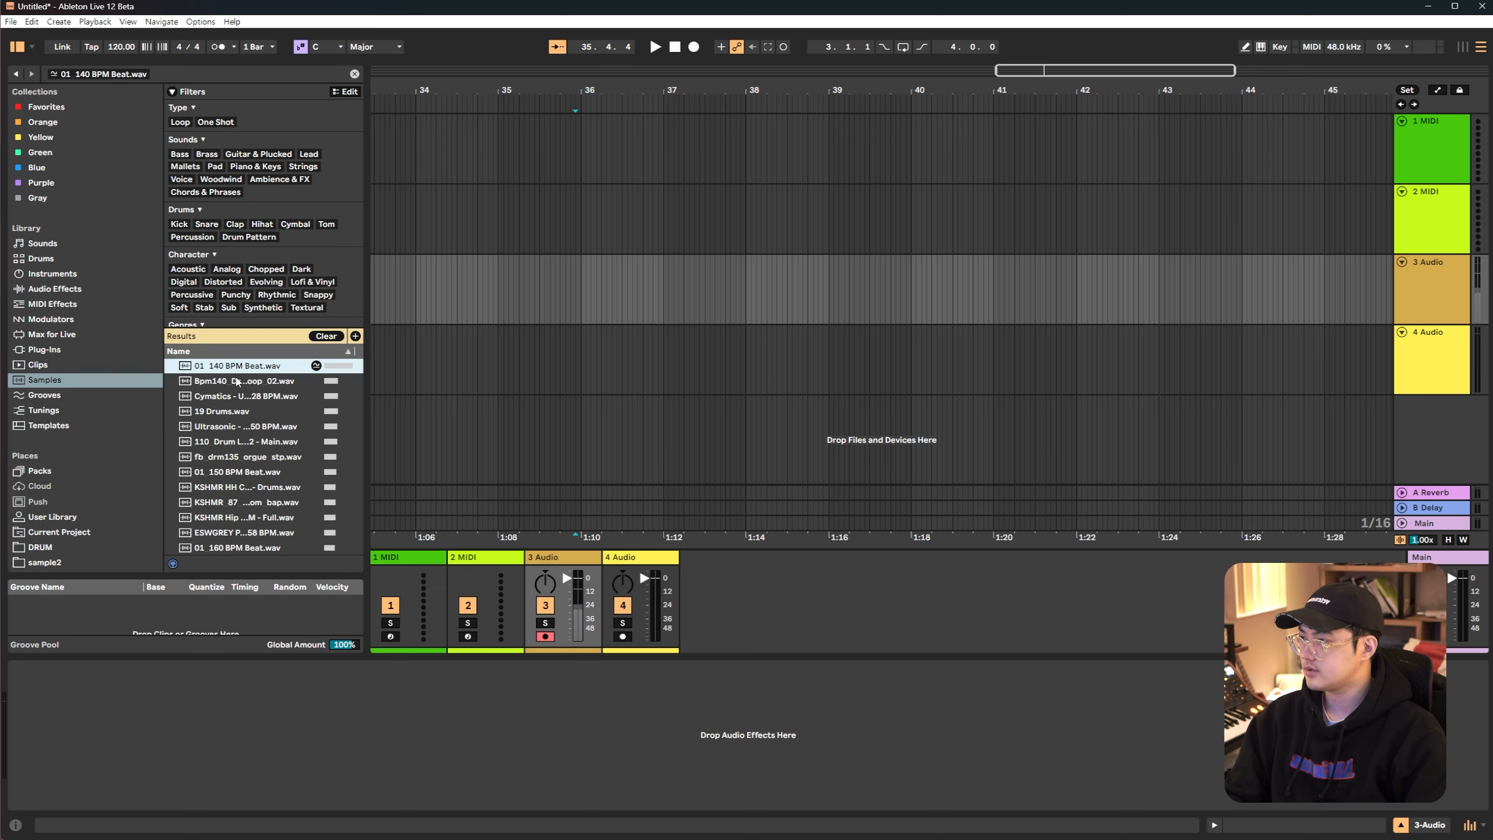
# Audition the drum loops listed as similar to "01_140 BPM Beat.wav", from the Bpm140 loop down to the Ultrasonic loop
pyautogui.click(235, 381)
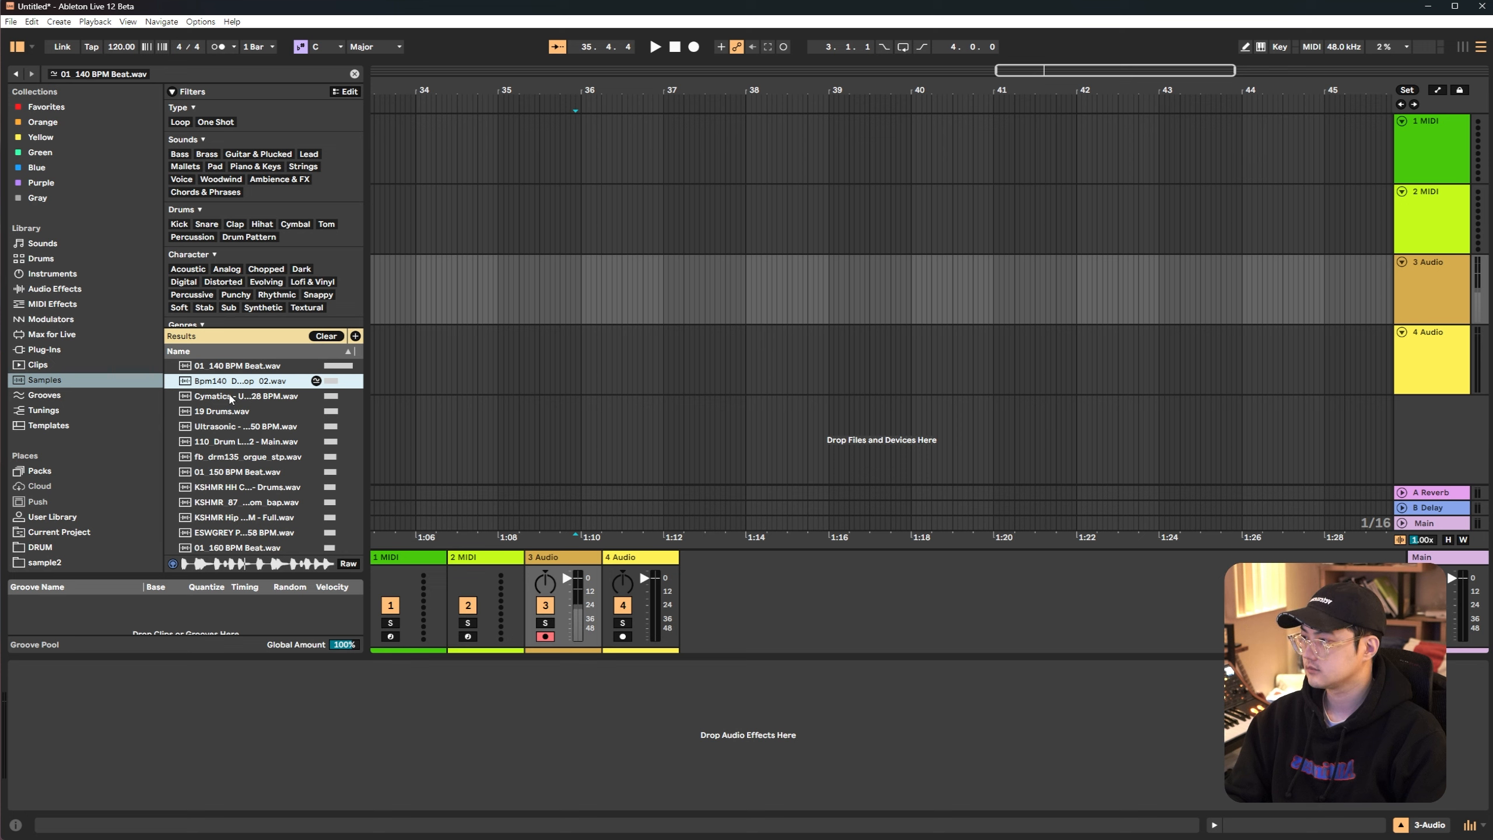
pyautogui.click(230, 398)
pyautogui.click(224, 413)
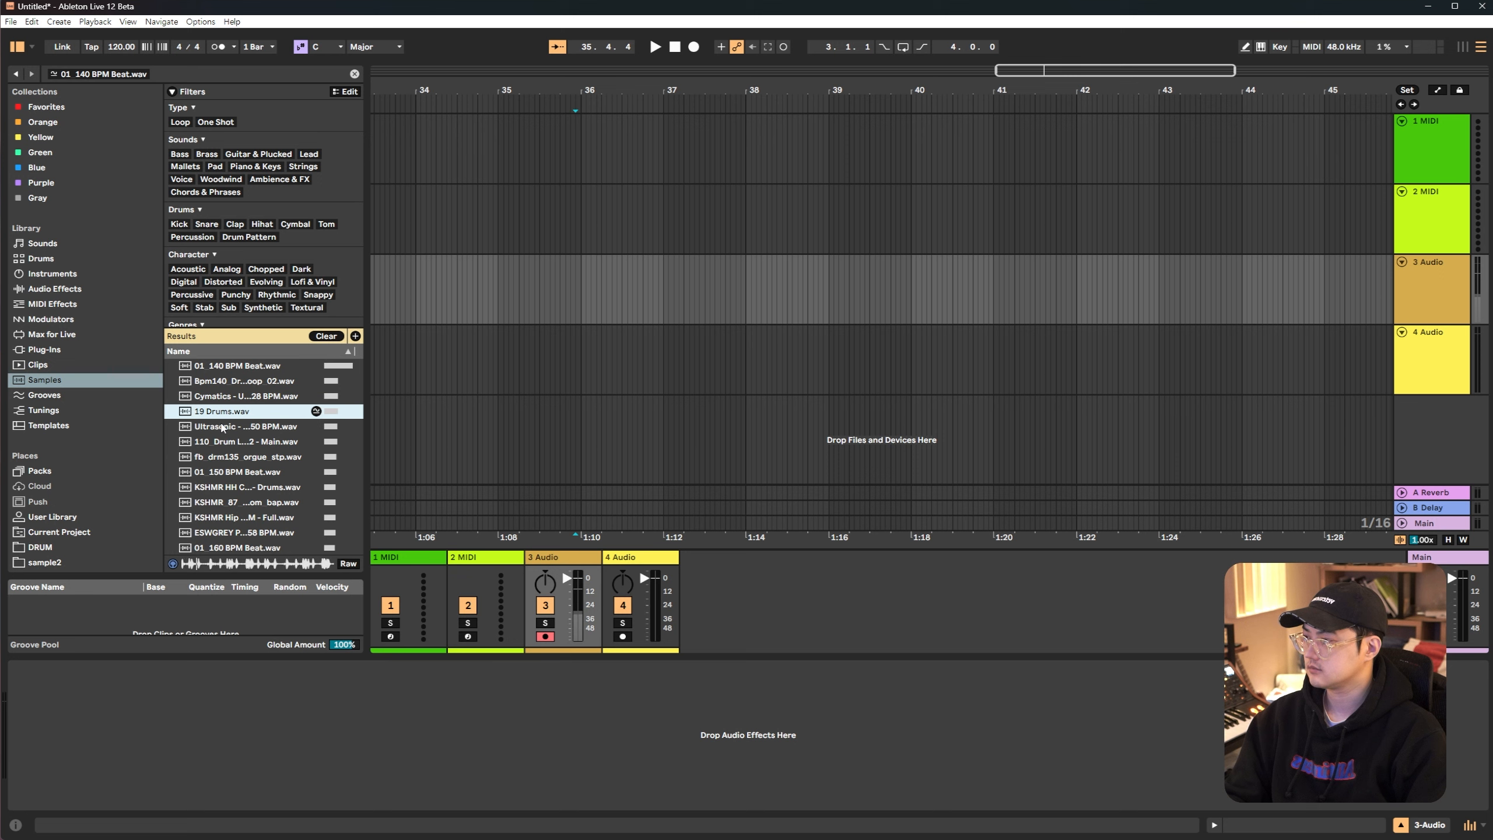
pyautogui.click(223, 427)
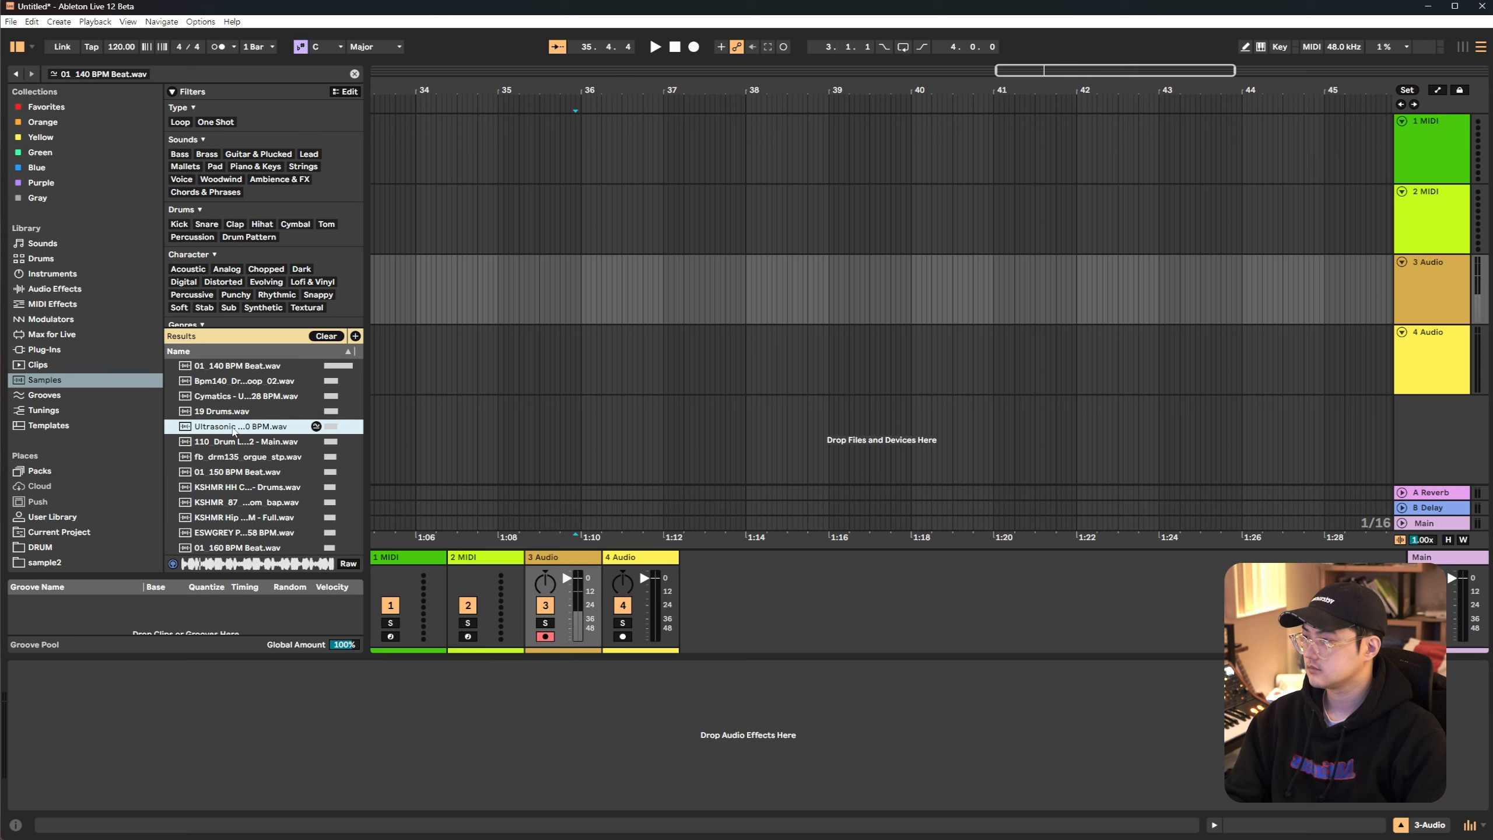
pyautogui.click(616, 287)
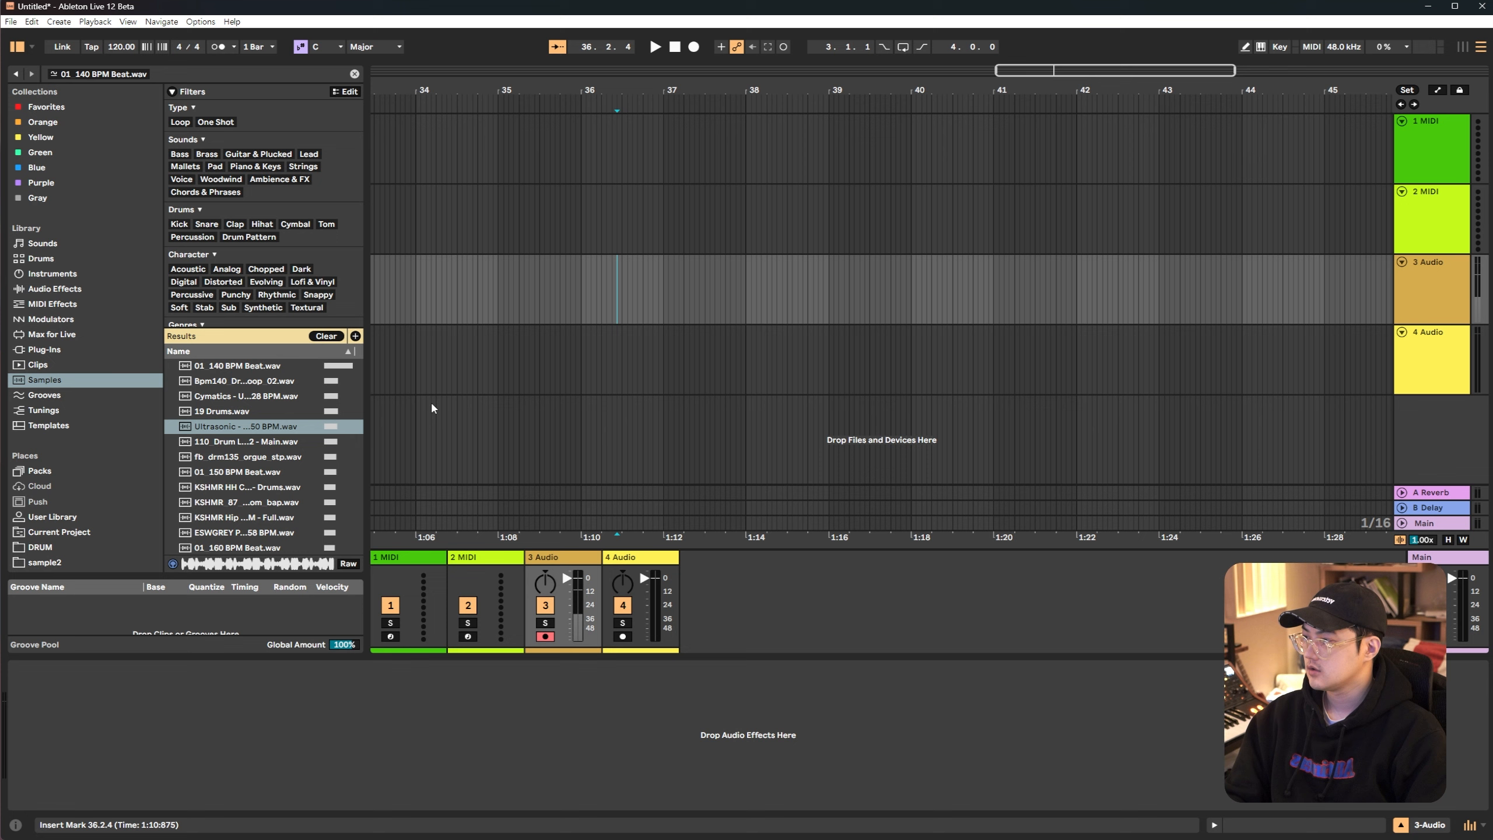
pyautogui.click(250, 427)
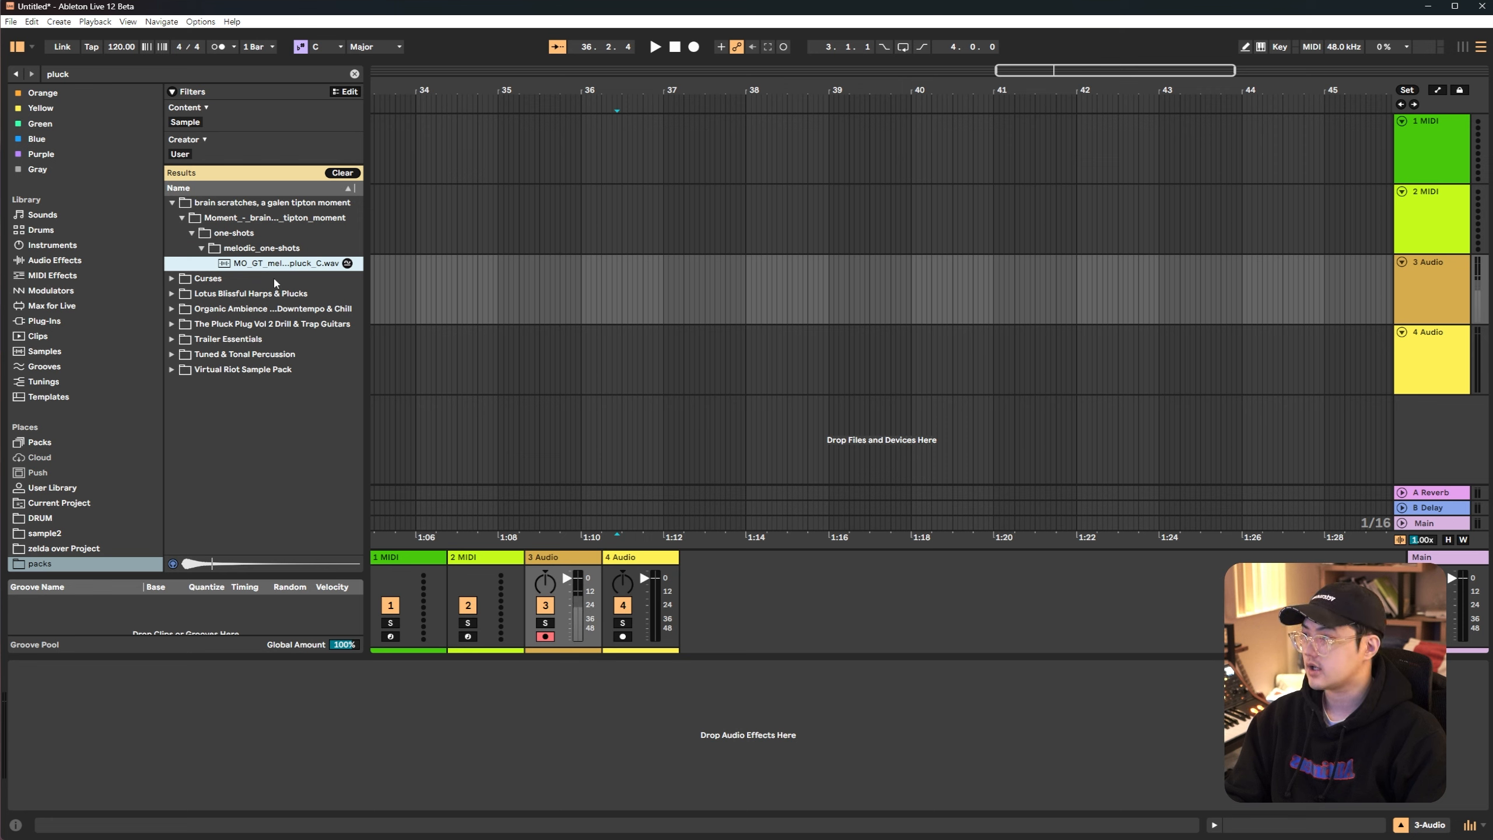
# Find samples similar to the MO_GT melodic sine pluck in the packs folder and audition each of the results
pyautogui.click(348, 264)
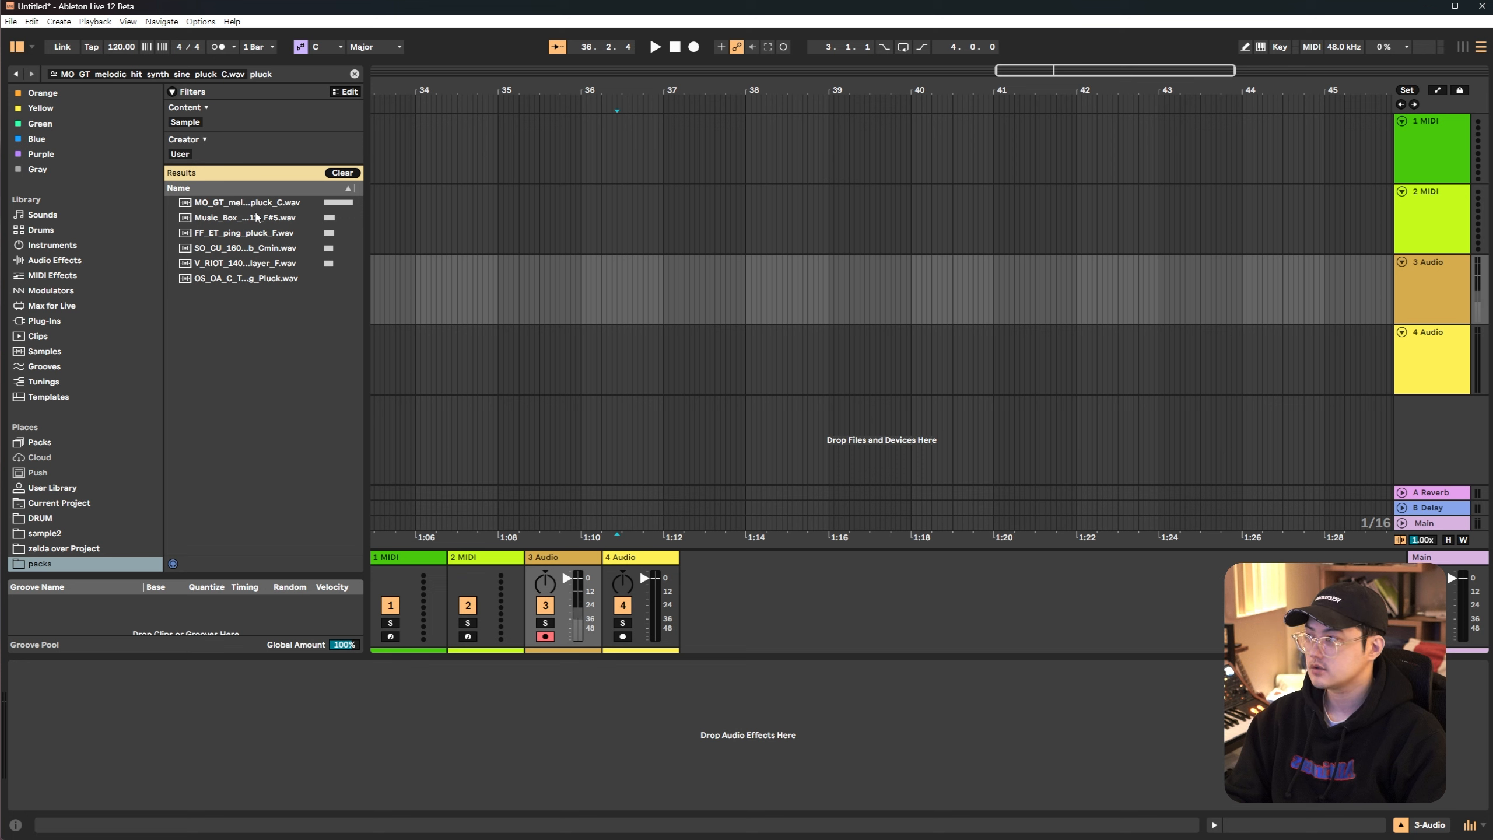
pyautogui.click(255, 208)
pyautogui.press('Down')
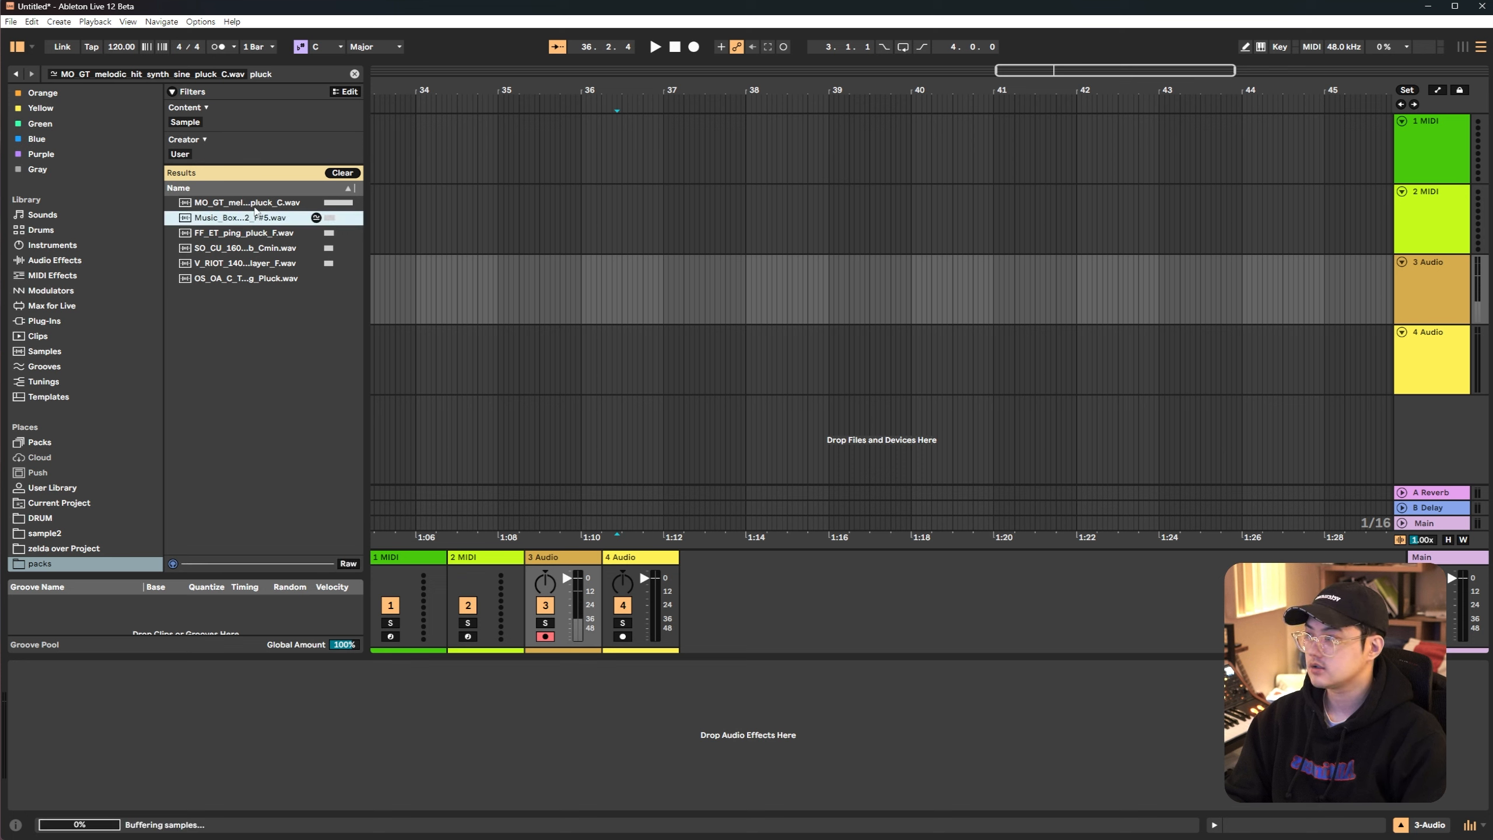
pyautogui.press('Down')
pyautogui.press('Down')
pyautogui.press('Down')
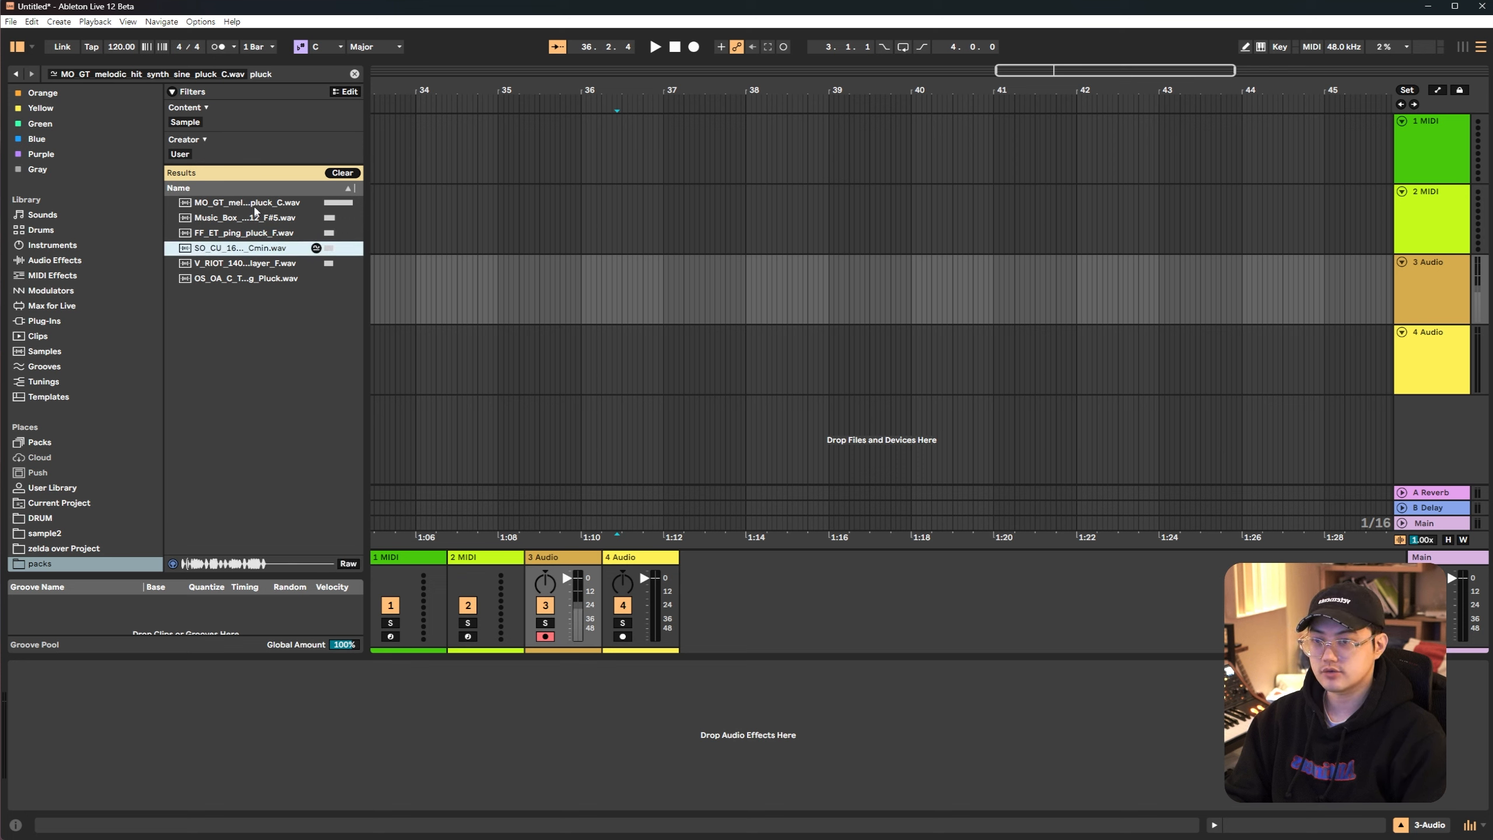
pyautogui.press('Down')
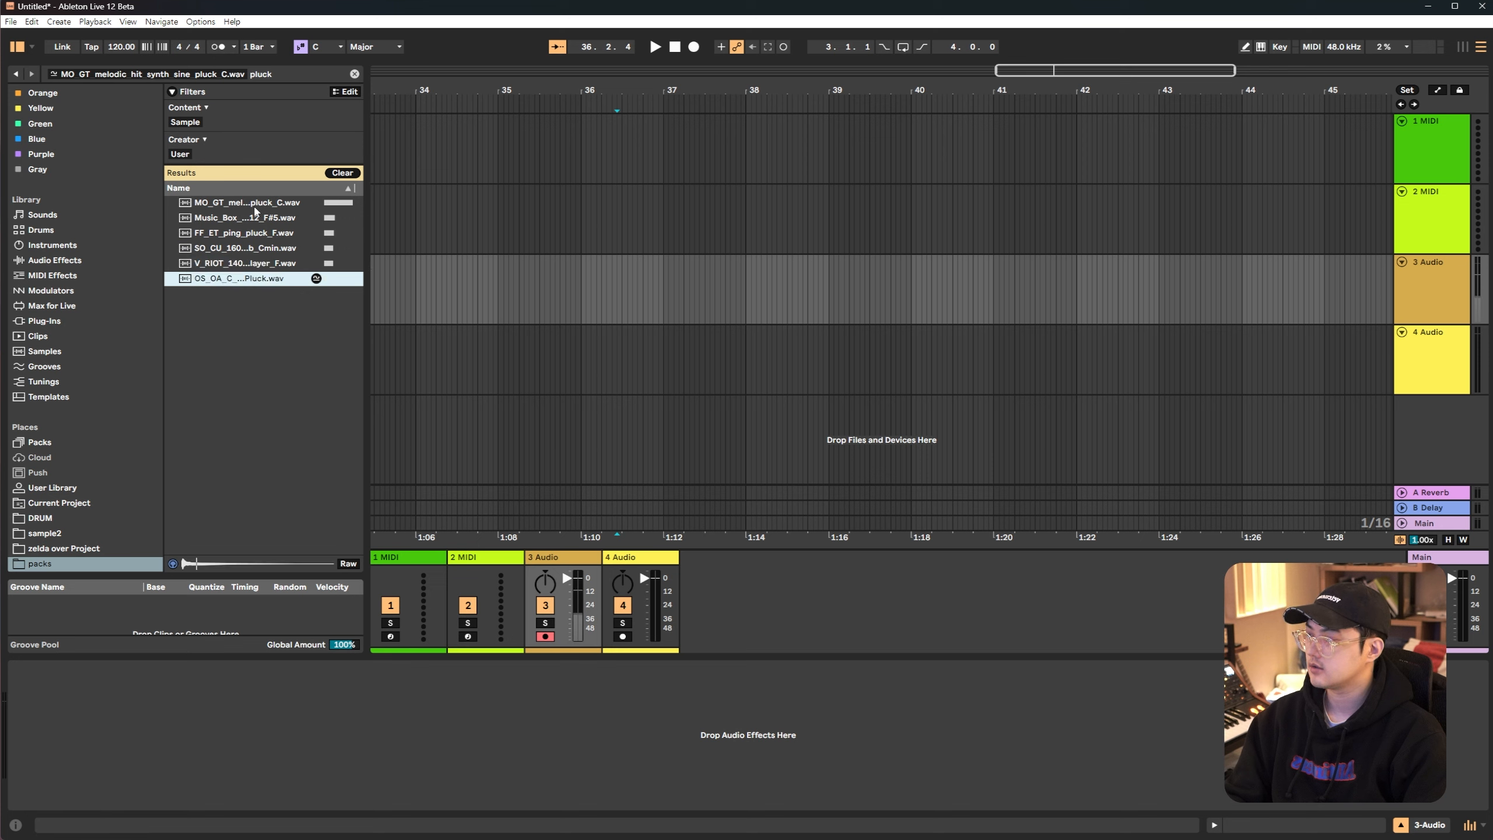
pyautogui.press('Up')
pyautogui.press('Up')
pyautogui.press('Up')
pyautogui.press('Up')
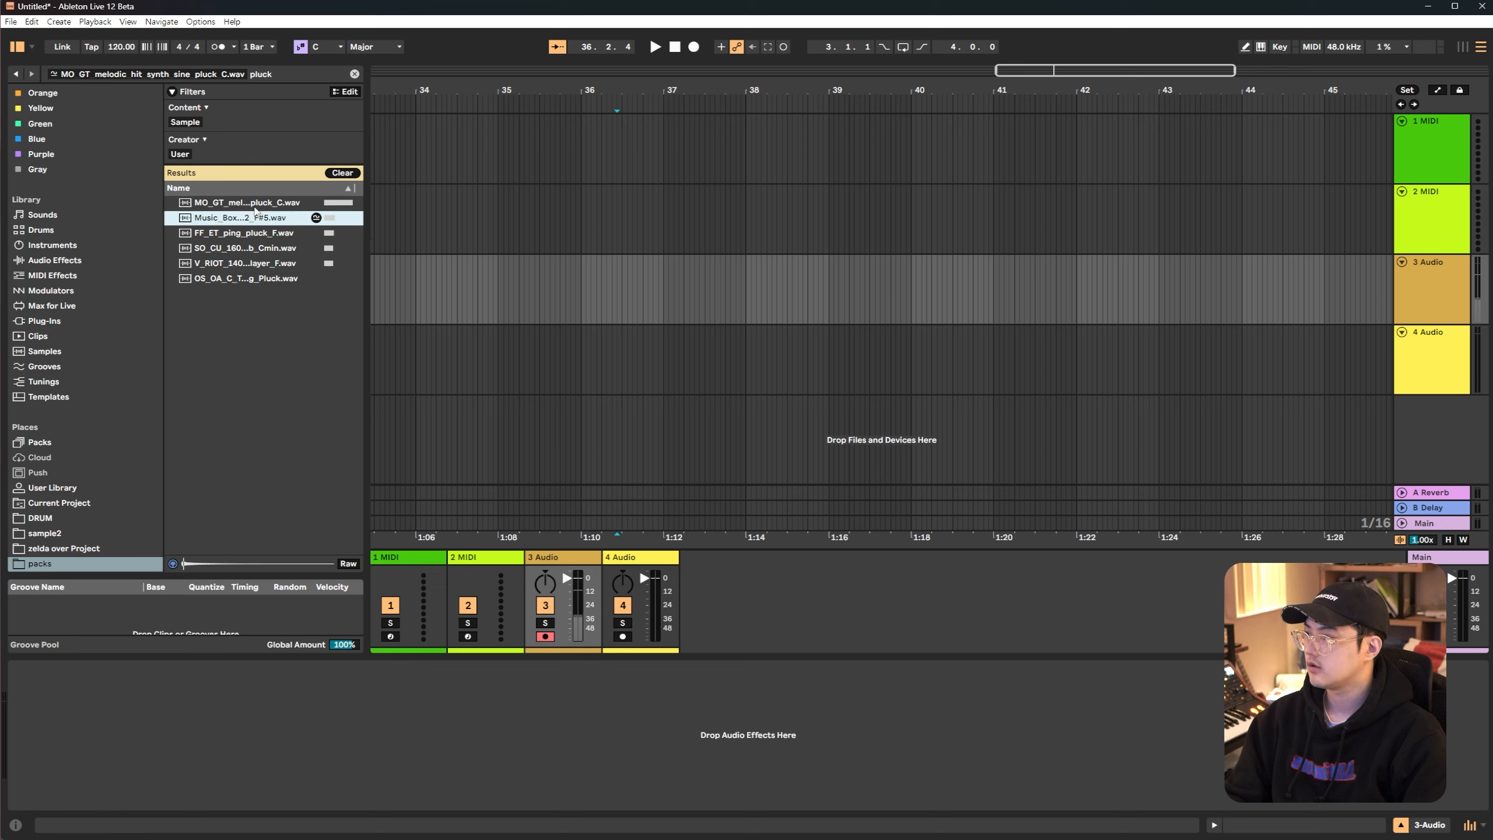
pyautogui.press('Up')
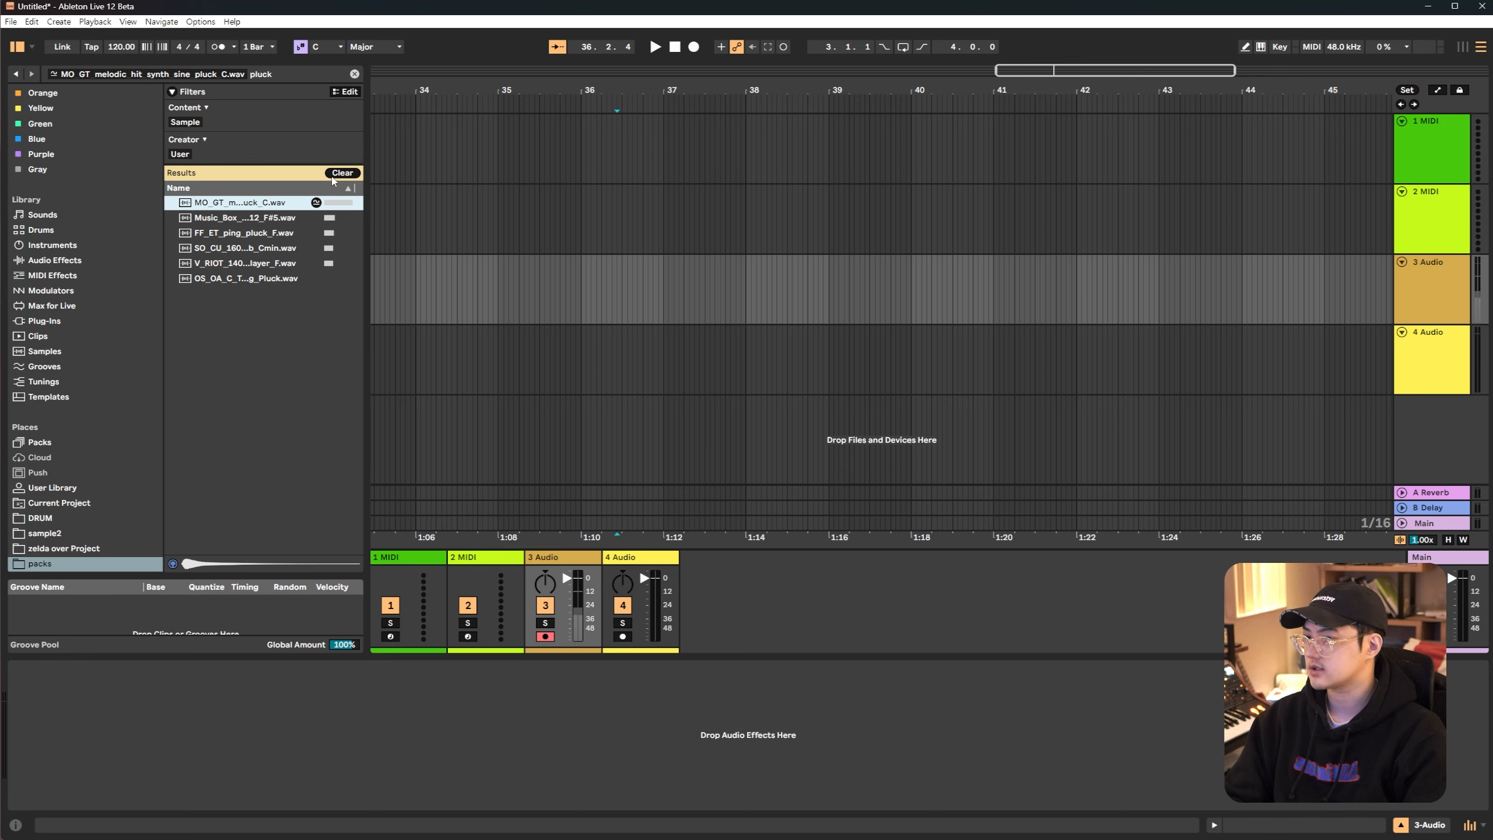
# Place the "MO_GT_melodic_hit_synth_sine_pluck_C" sample on the 3 Audio track at bar 37
pyautogui.moveTo(320, 202); pyautogui.dragTo(655, 300)
pyautogui.scroll(5, 655, 300)
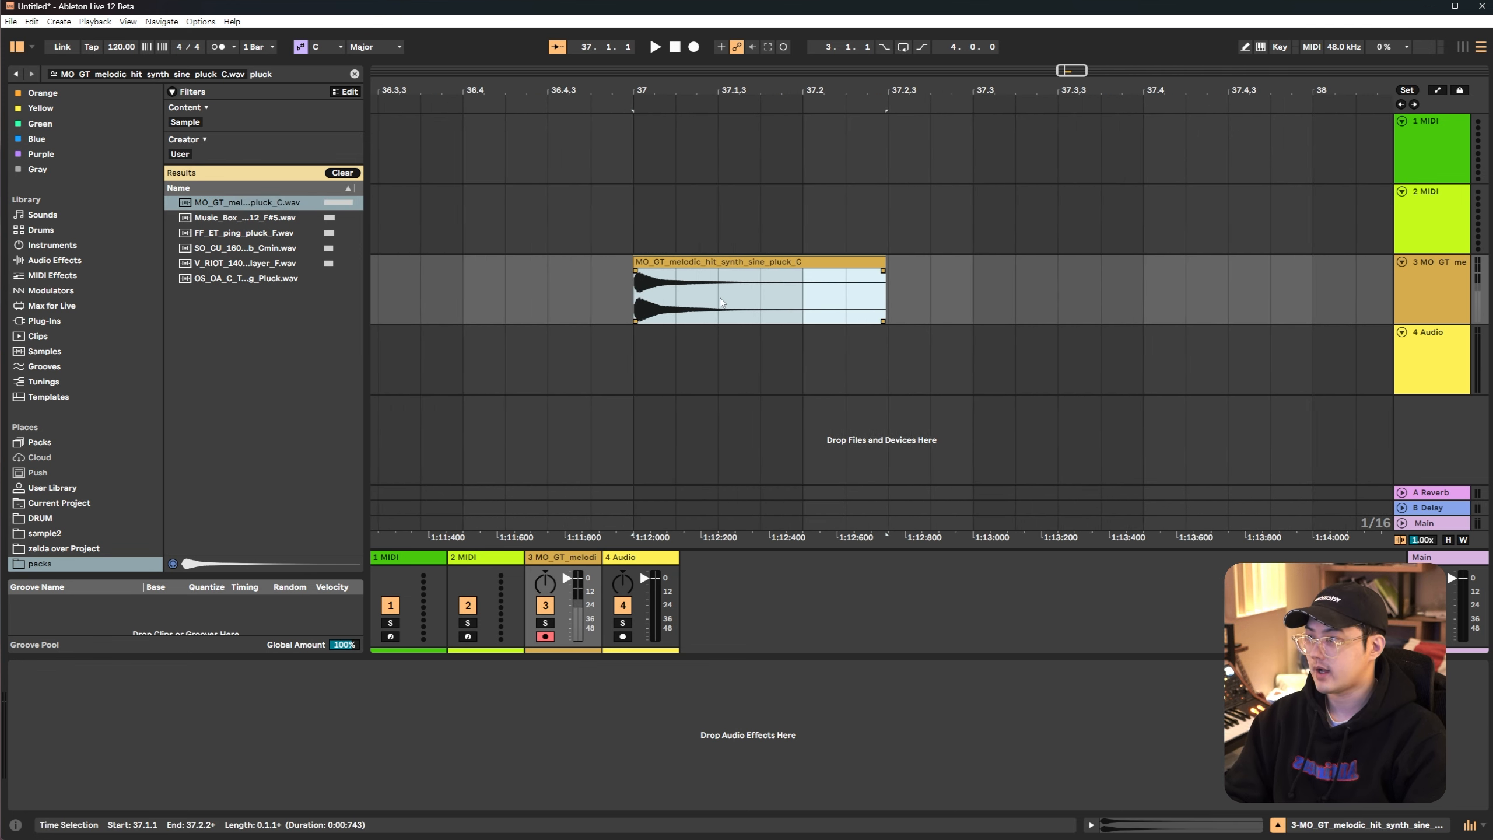
pyautogui.click(723, 306)
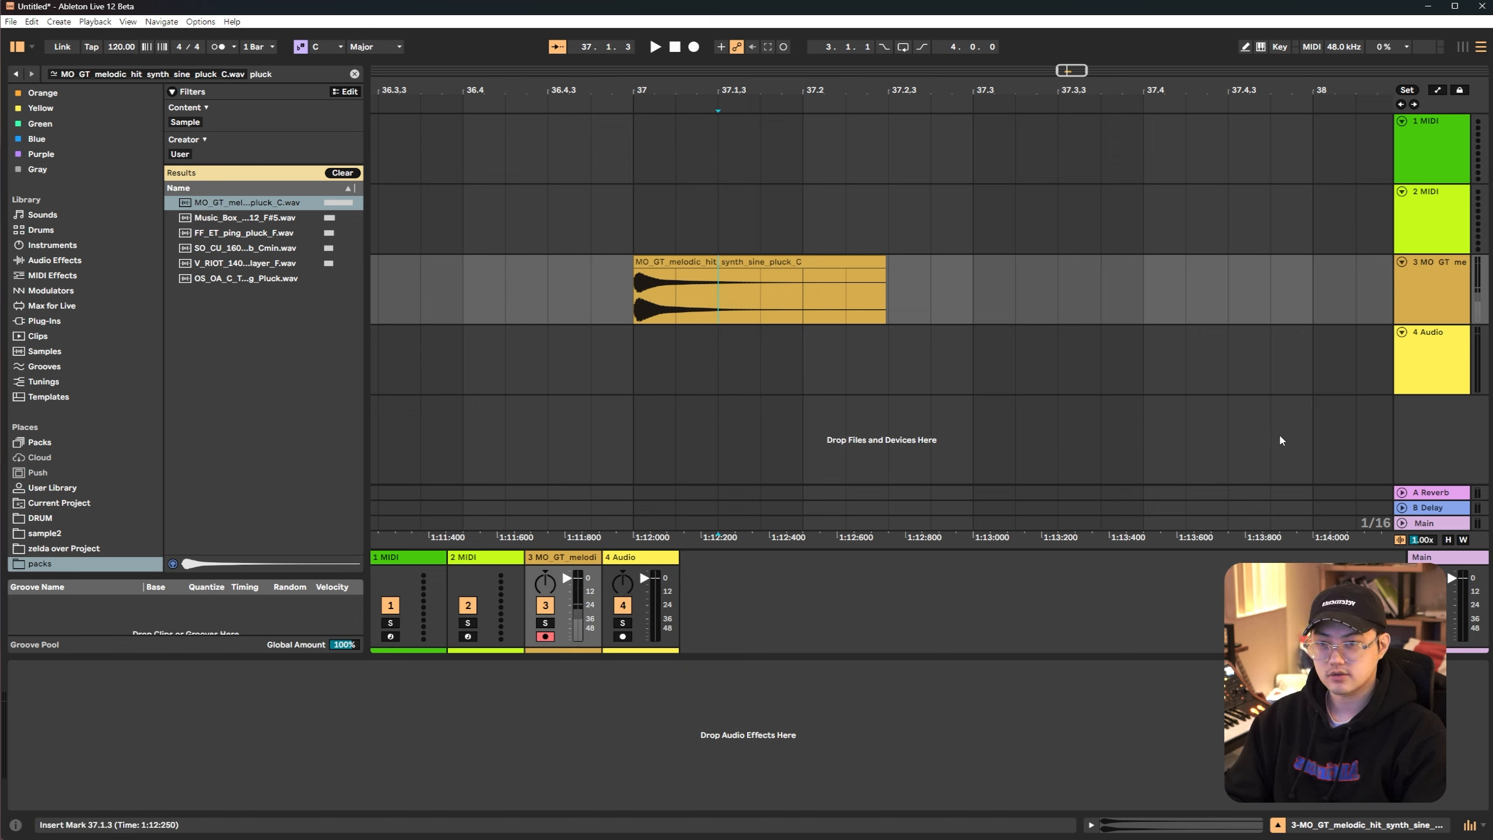
# Reduce the arrangement's waveform zoom to 0.30x and check the MIDI mapping of the zoom control
pyautogui.moveTo(1420, 540)
pyautogui.mouseDown()
pyautogui.moveTo(1420, 497)
pyautogui.moveTo(1424, 568)
pyautogui.mouseUp()
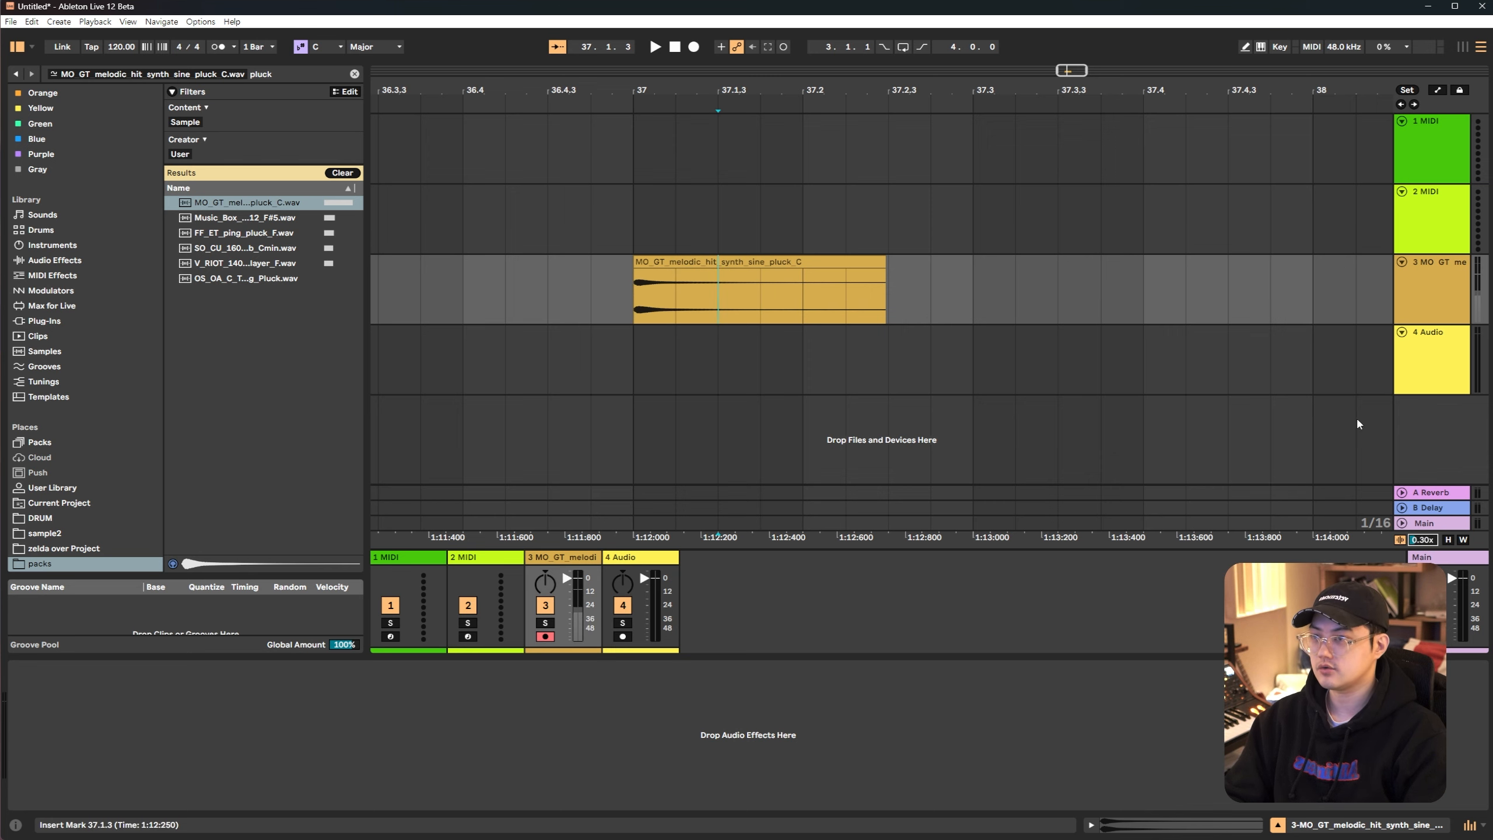
pyautogui.click(1311, 47)
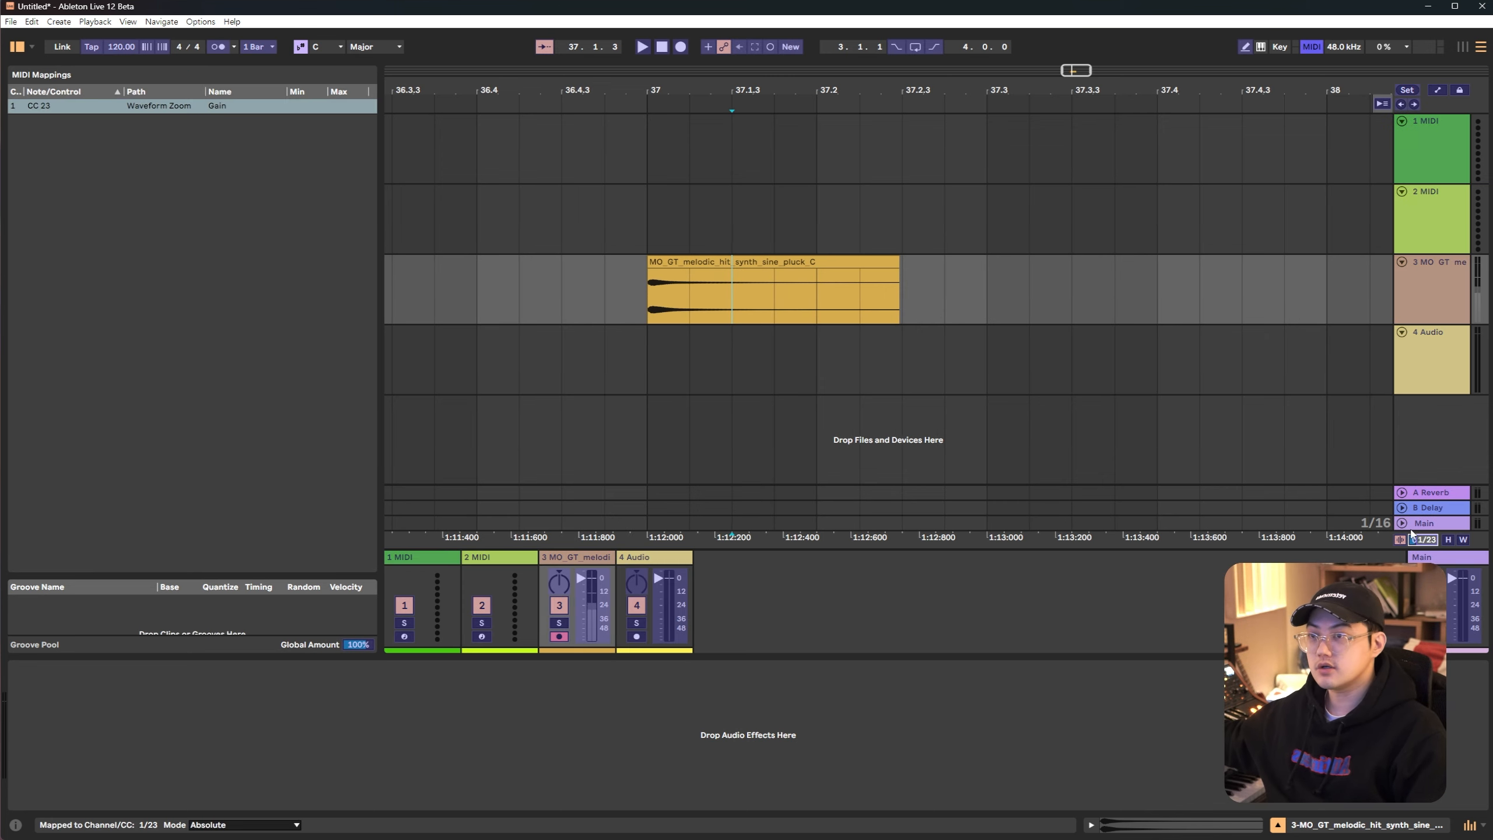
pyautogui.click(1312, 47)
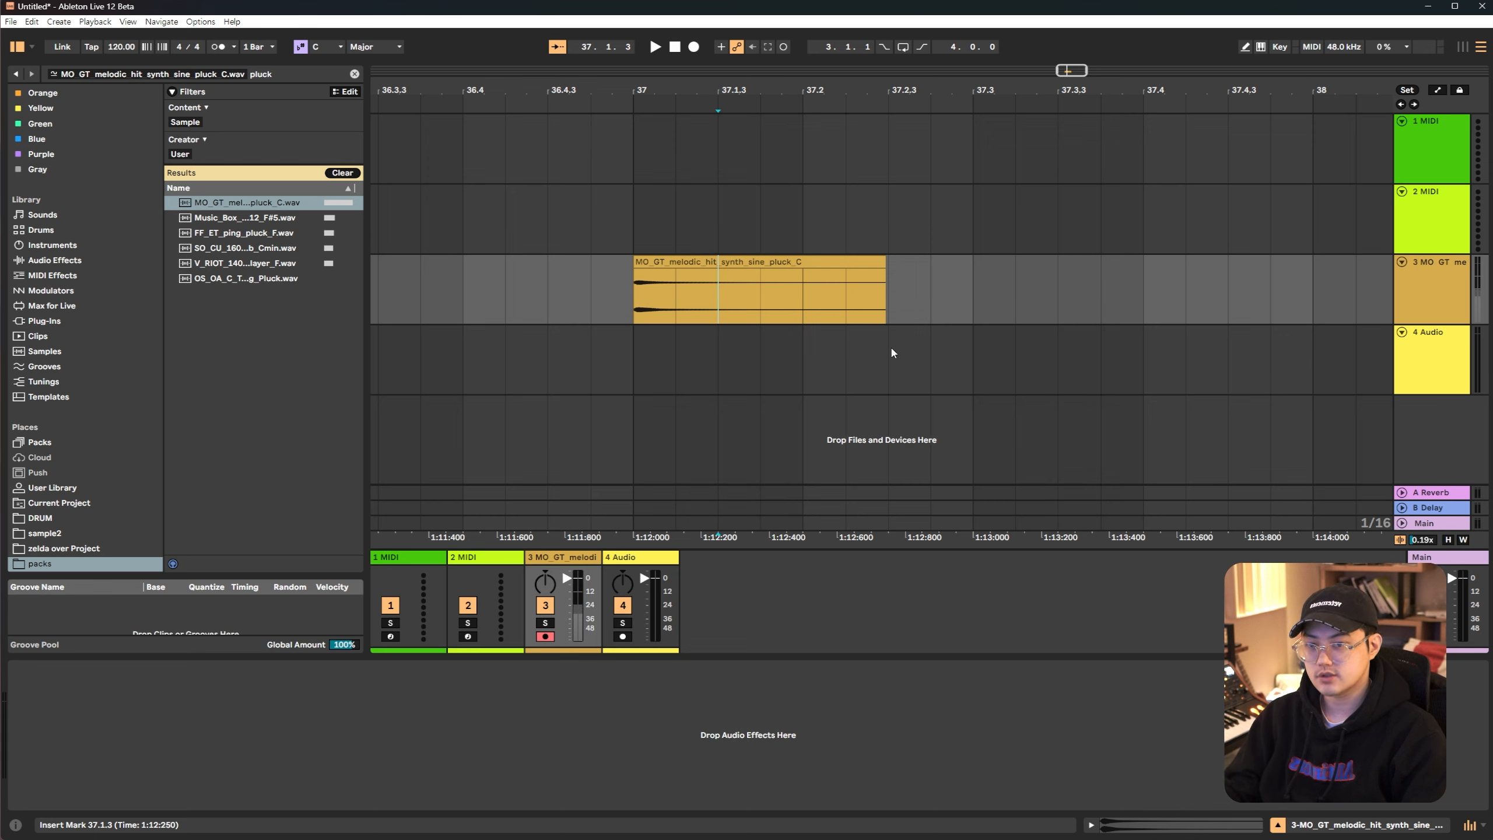
# Select time ranges across the pluck clip on track 3 and examine its waveform at different waveform zoom levels
pyautogui.moveTo(635, 291); pyautogui.dragTo(913, 303)
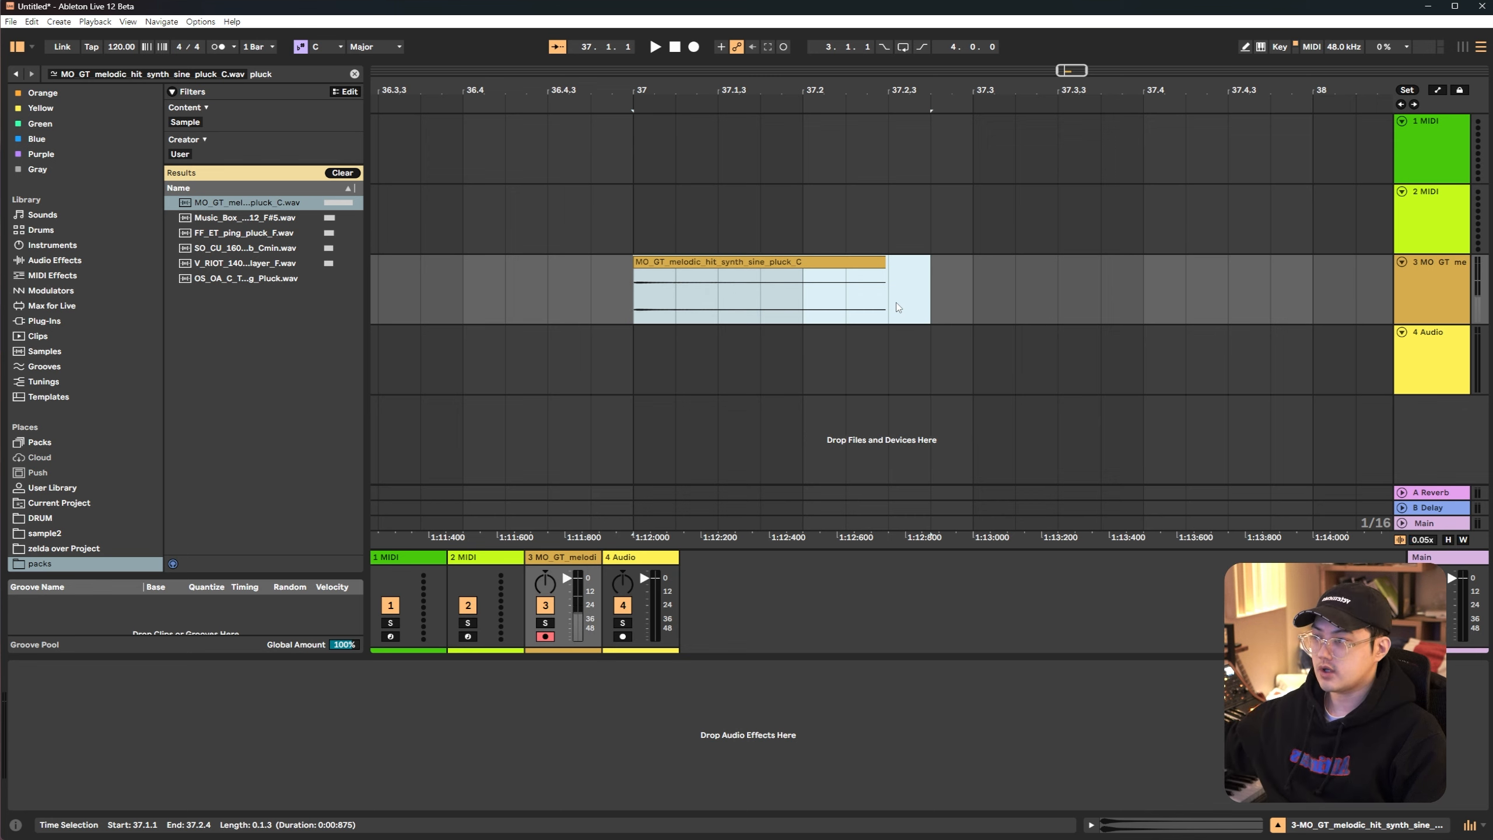
pyautogui.click(893, 299)
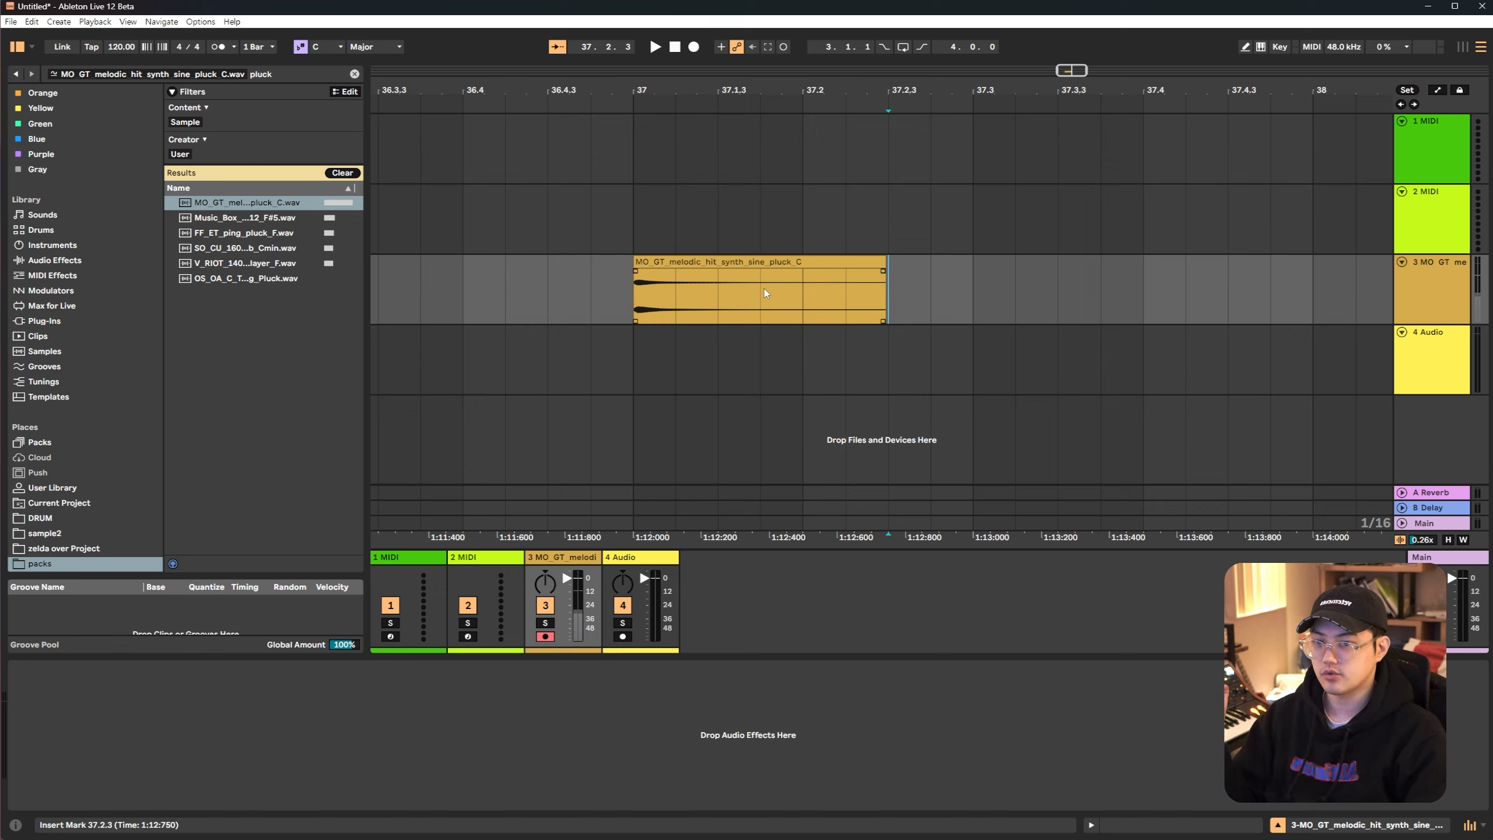
pyautogui.moveTo(642, 291); pyautogui.dragTo(956, 295)
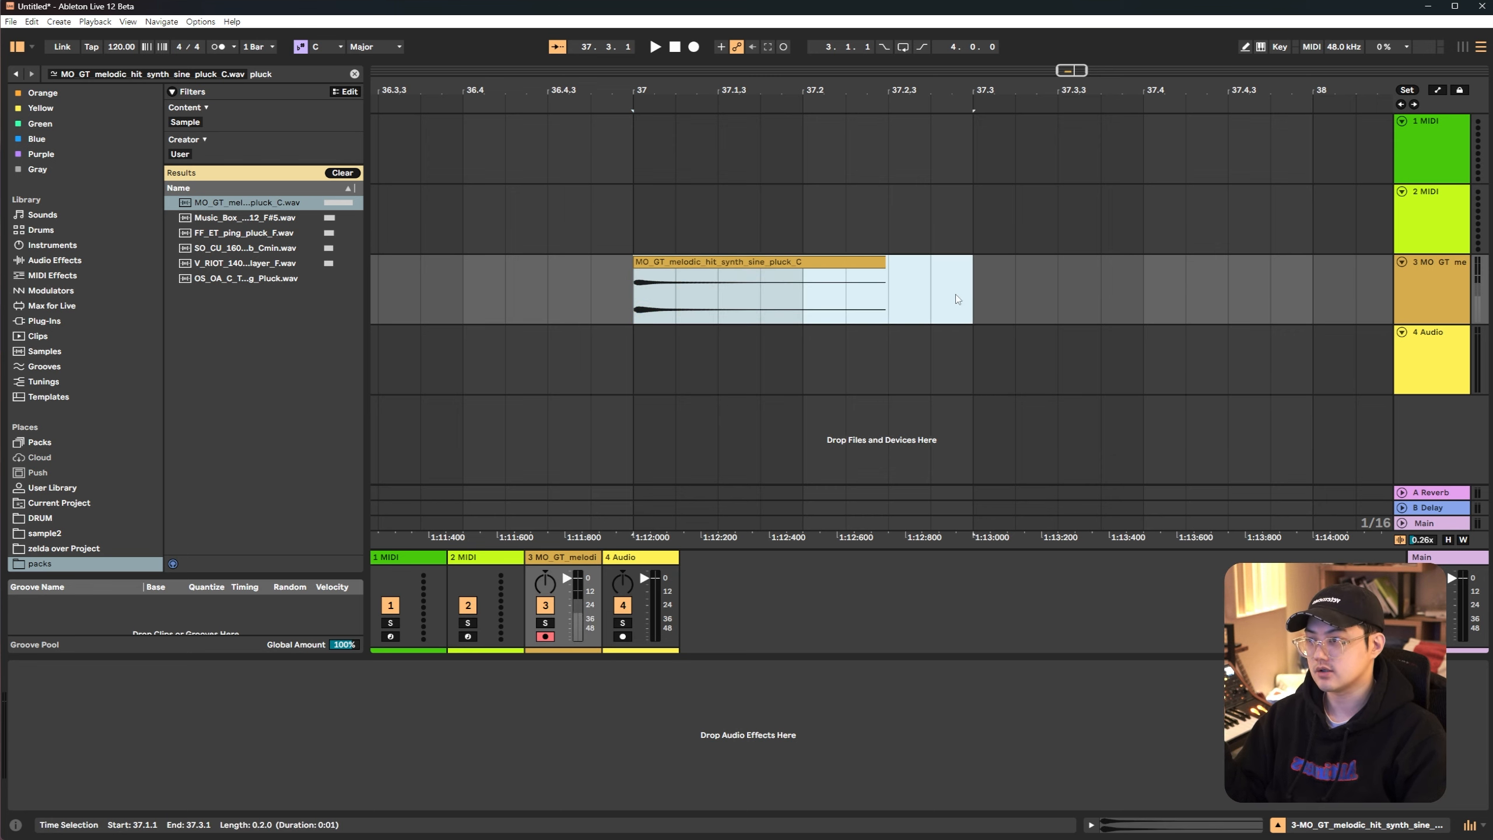
pyautogui.click(716, 263)
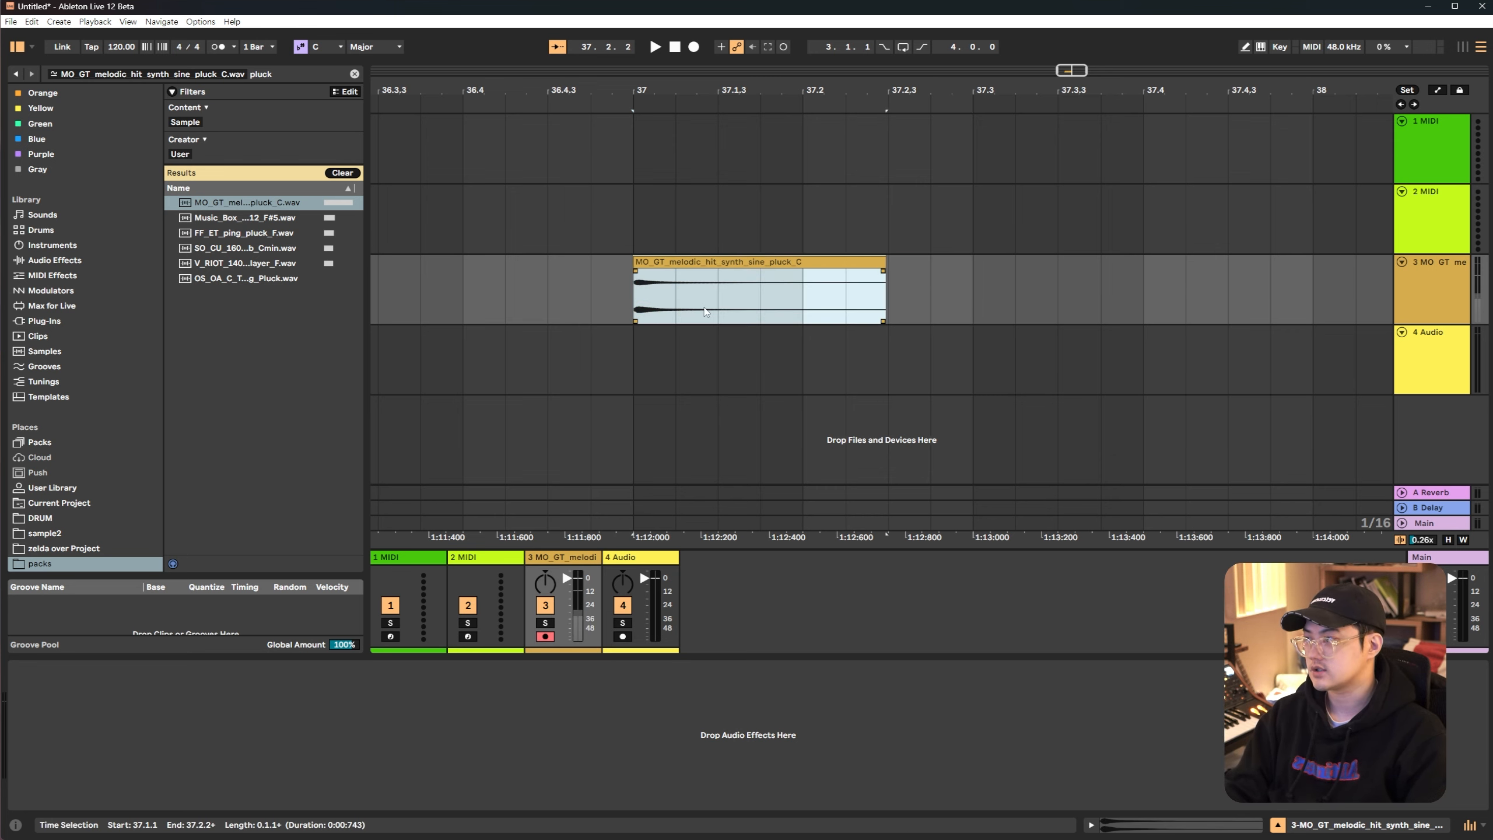
pyautogui.click(676, 219)
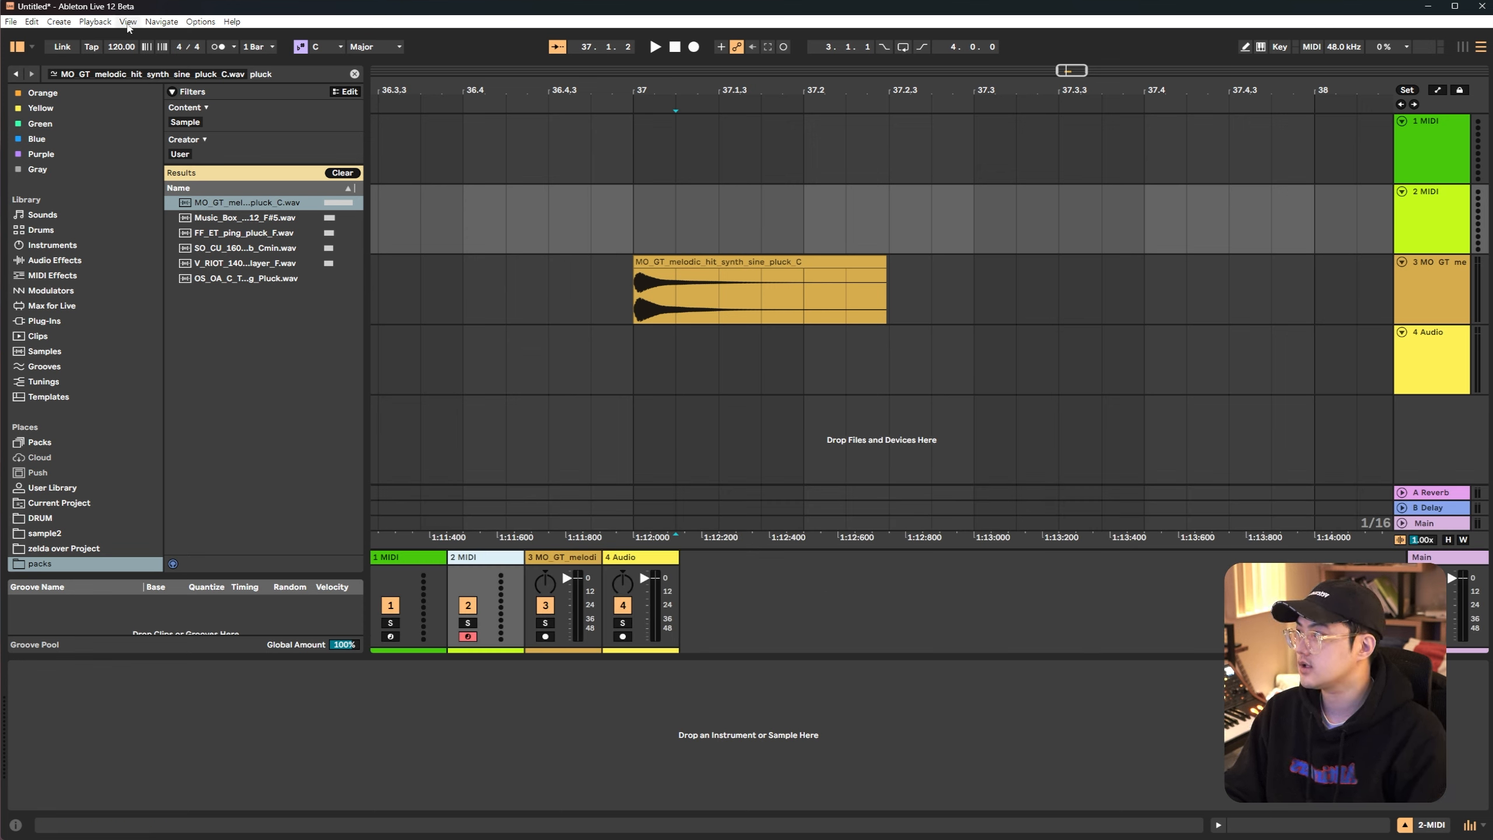
# Show the In/Out section in the mixer and toggle its display off and on several times
pyautogui.click(127, 22)
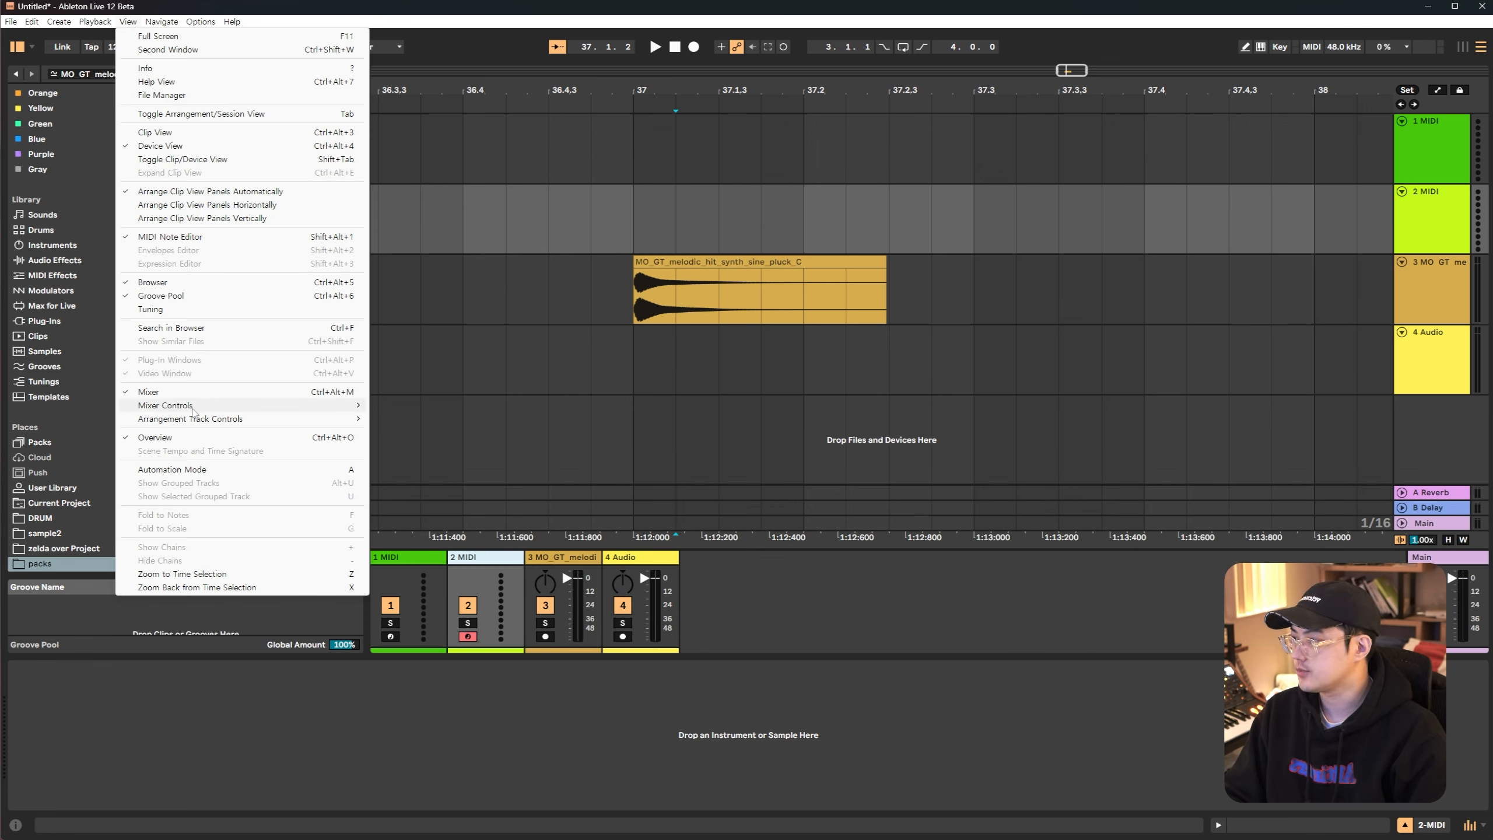
pyautogui.moveTo(193, 410)
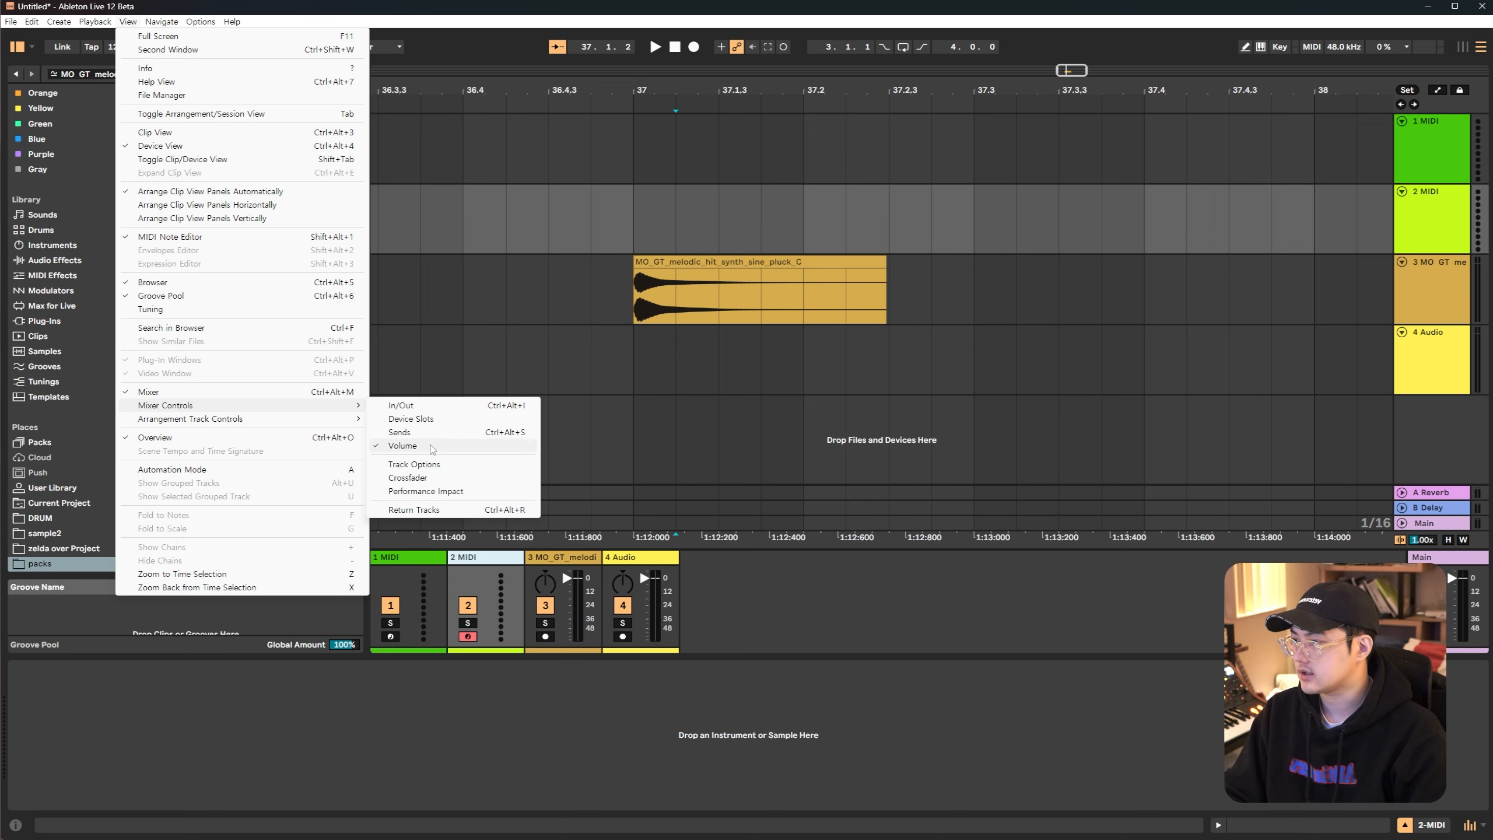
pyautogui.click(409, 406)
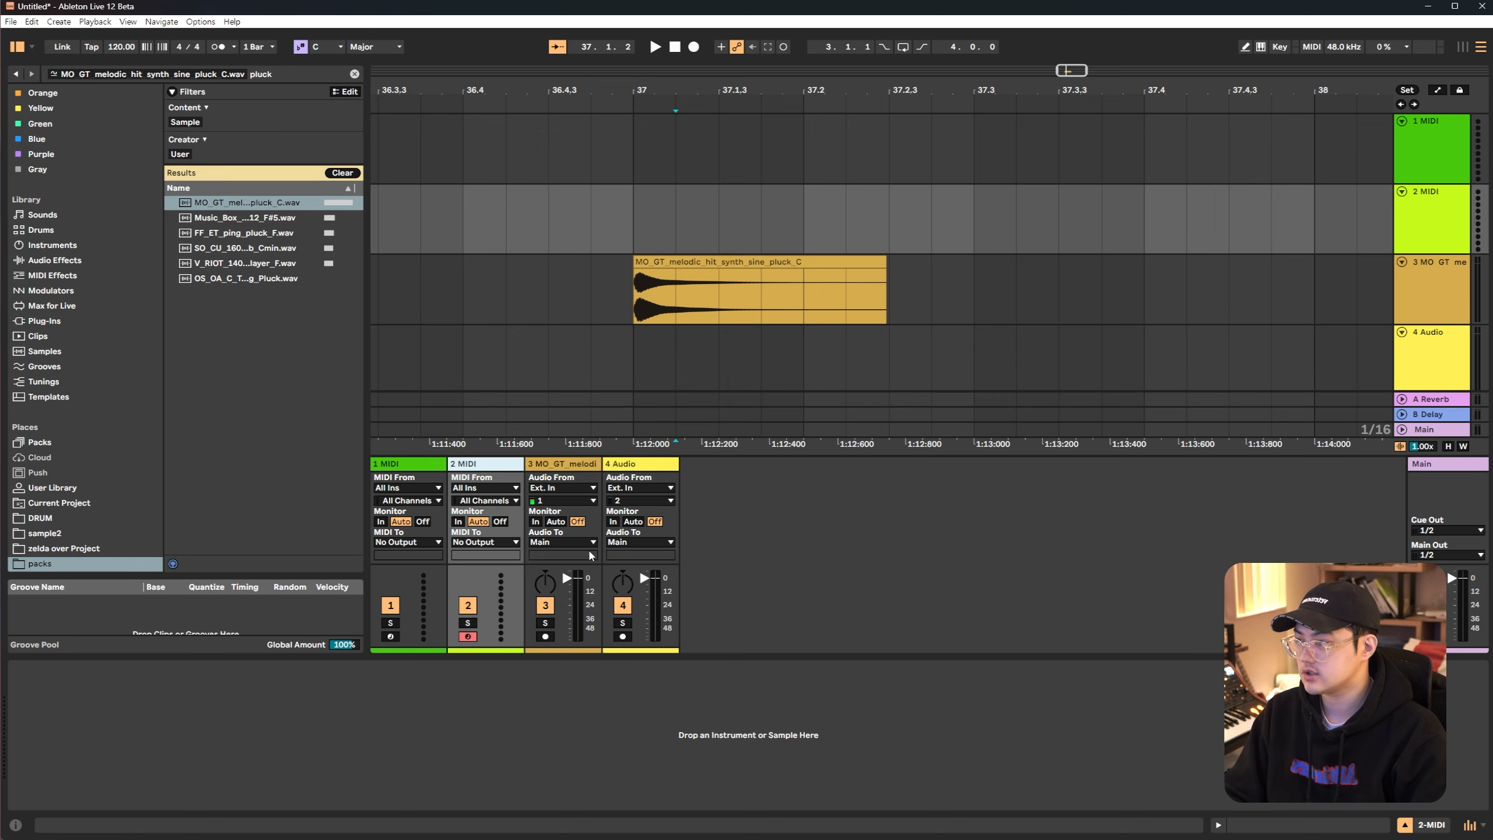
pyautogui.hotkey('ctrl', 'alt', 'i')
pyautogui.hotkey('ctrl', 'alt', 'i')
pyautogui.hotkey('ctrl', 'alt', 'i')
pyautogui.hotkey('ctrl', 'alt', 'i')
pyautogui.hotkey('ctrl', 'alt', 'i')
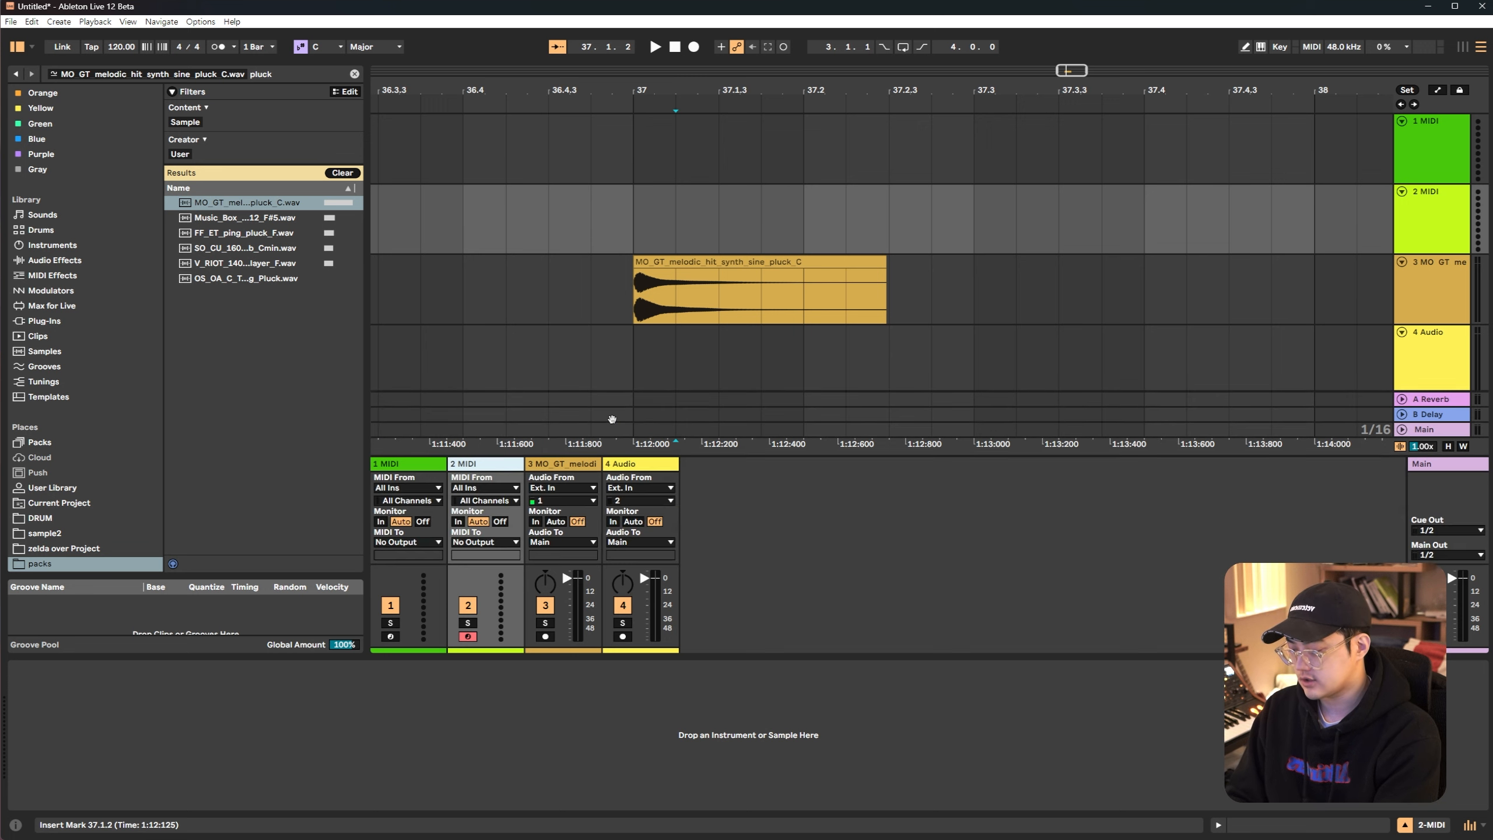
pyautogui.hotkey('ctrl', 'alt', 'i')
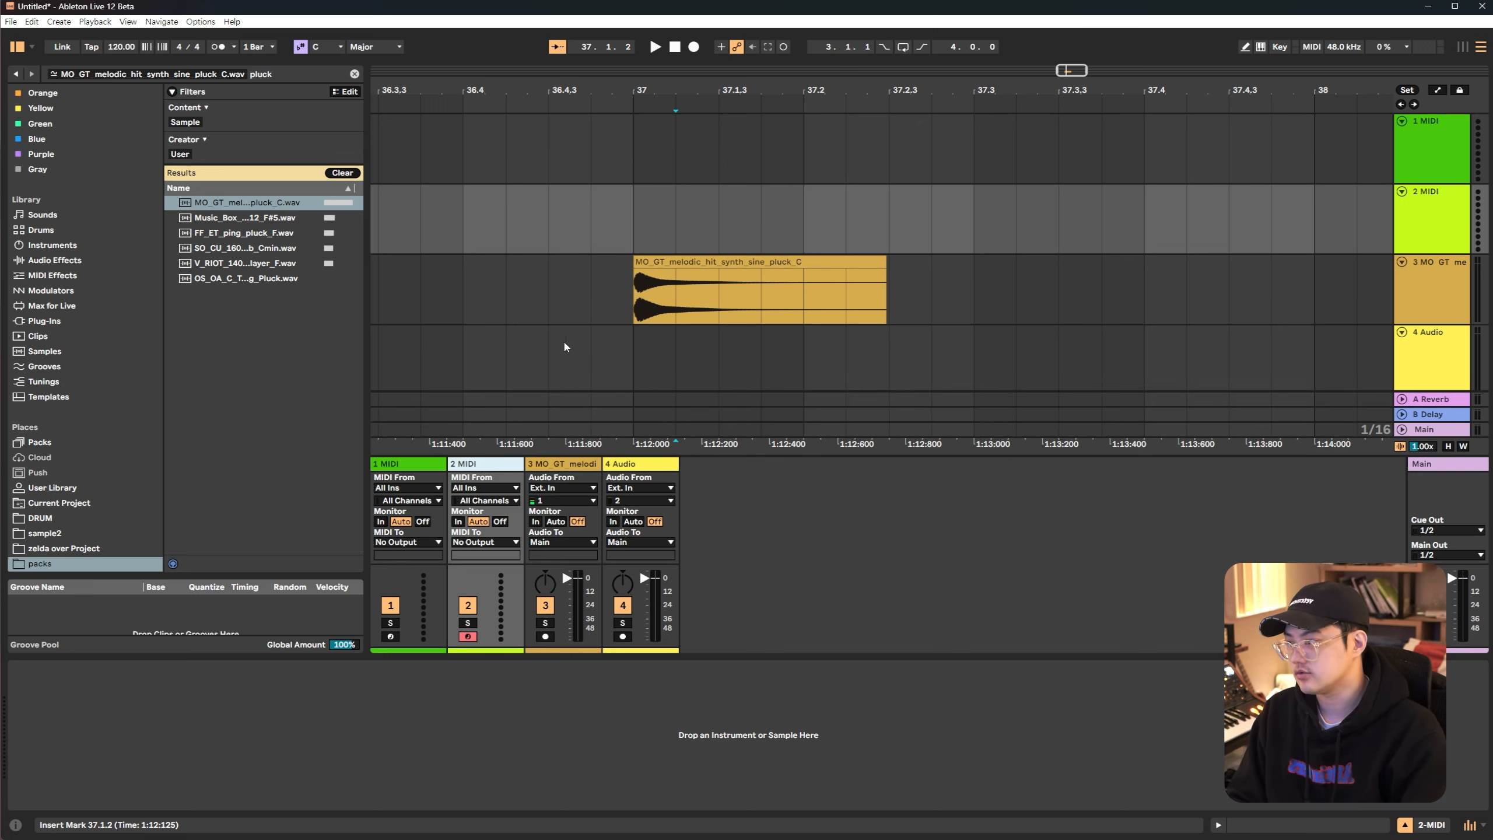
# Show the Sends section in the mixer and toggle its display repeatedly
pyautogui.click(128, 21)
pyautogui.moveTo(205, 406)
pyautogui.click(409, 420)
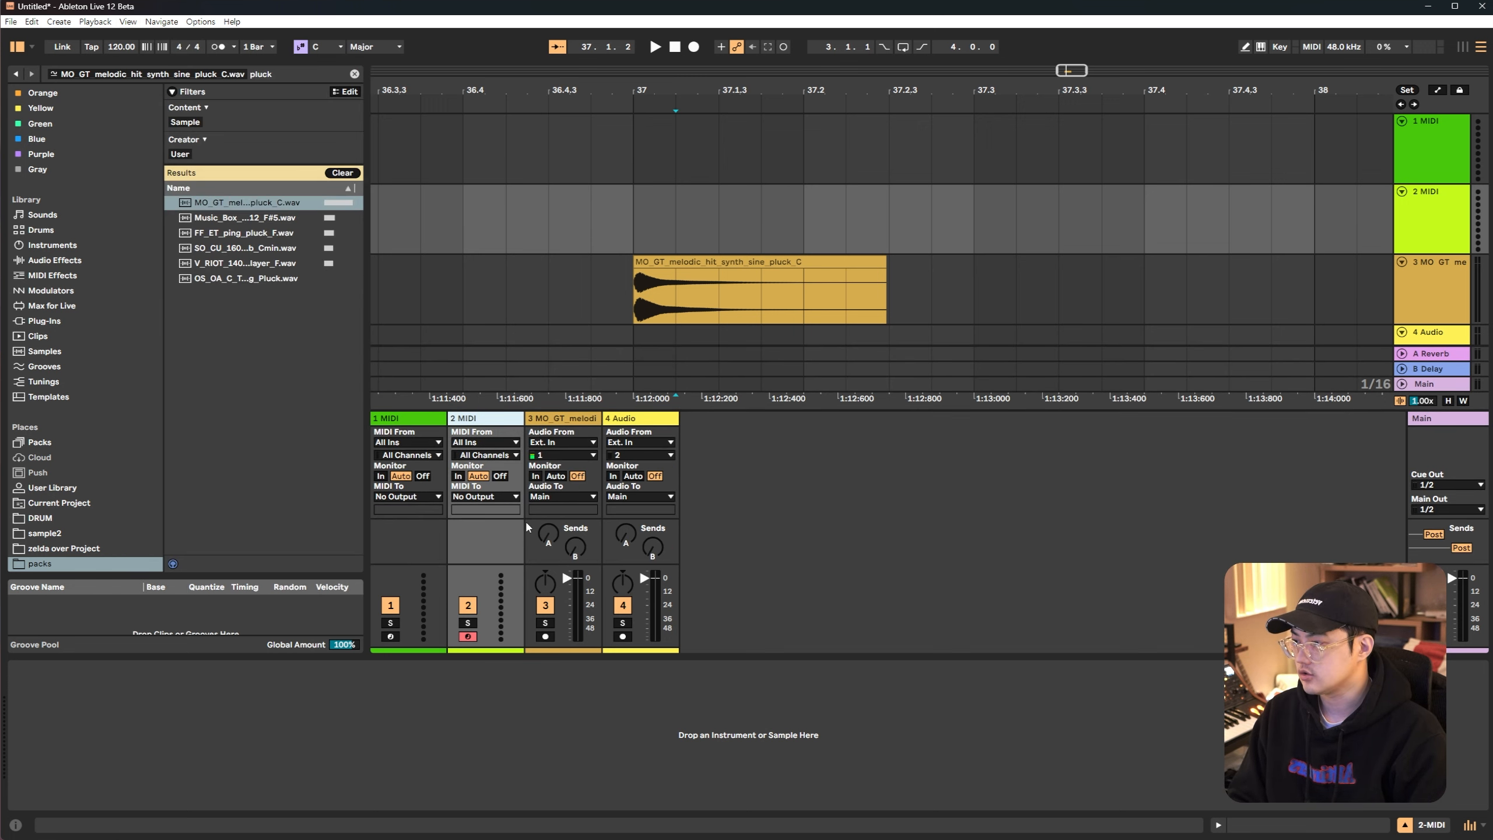
pyautogui.hotkey('ctrl', 'alt', 's')
pyautogui.hotkey('ctrl', 'alt', 's')
pyautogui.hotkey('ctrl', 'alt', 's')
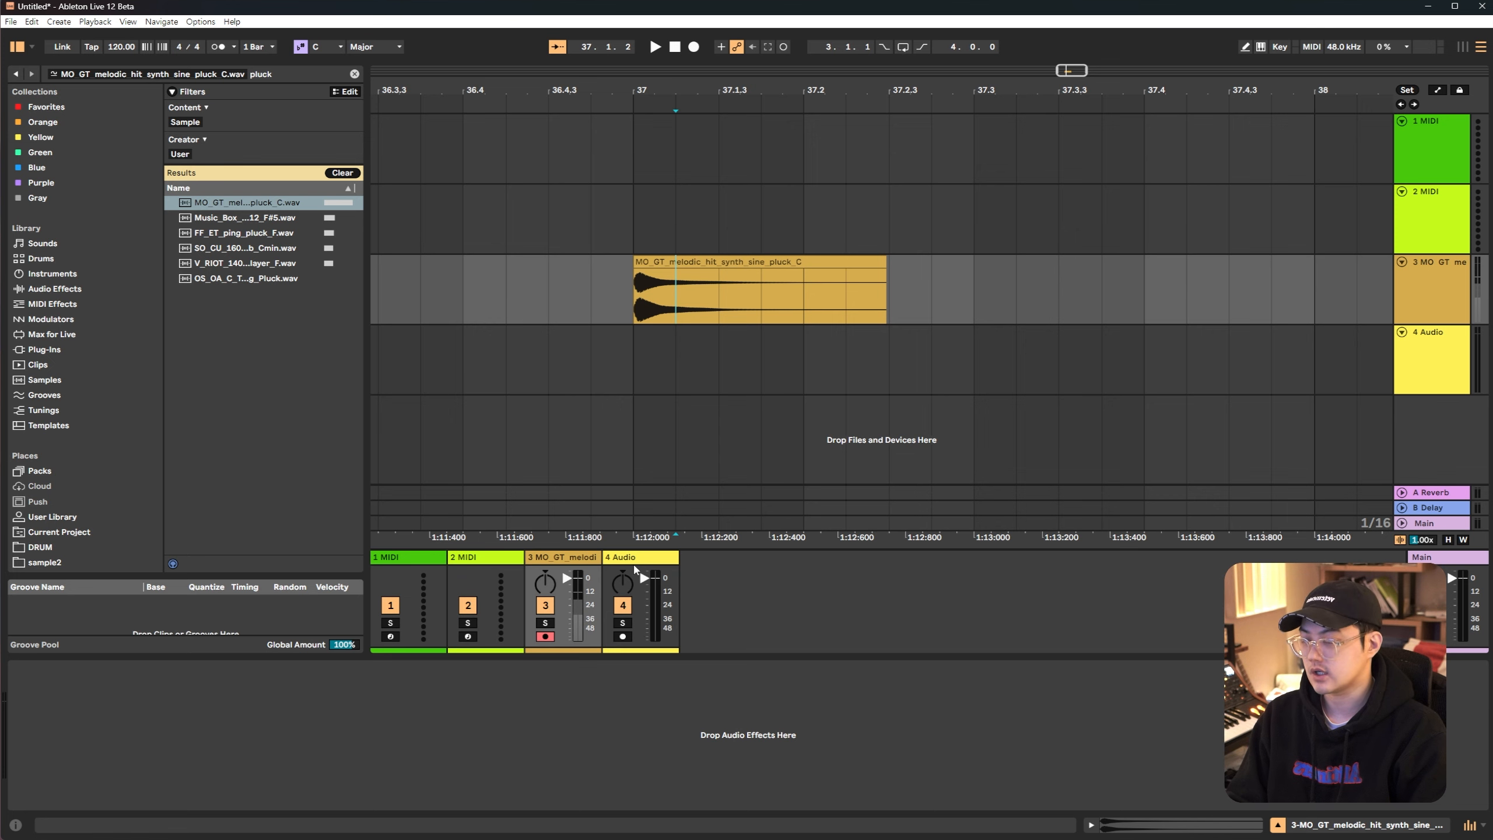
# Select the 1 MIDI track and show the In/Out controls on the arrangement tracks
pyautogui.click(1430, 149)
pyautogui.hotkey('ctrl', 'alt', 'i')
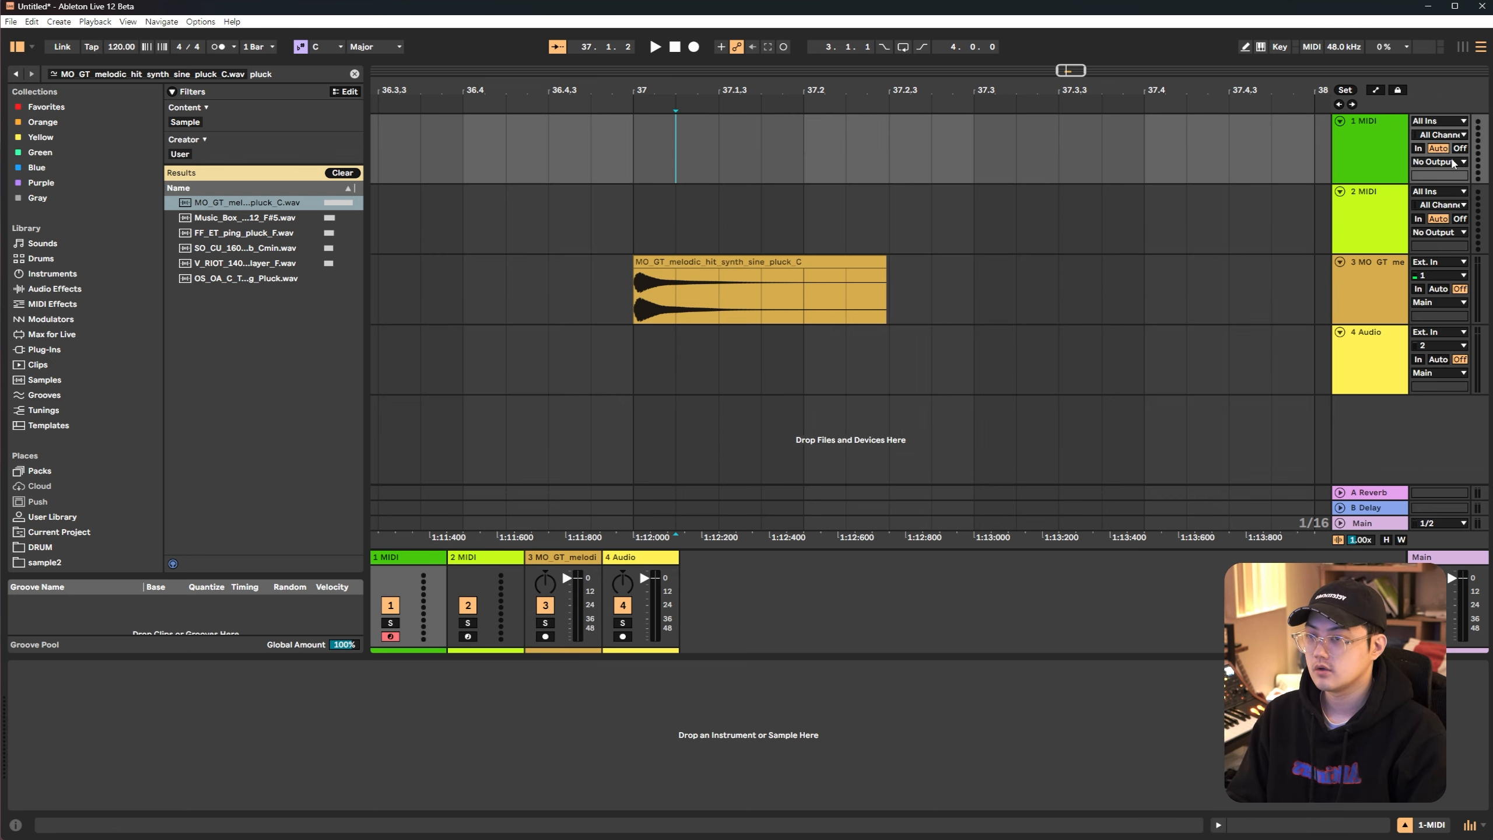
pyautogui.click(128, 21)
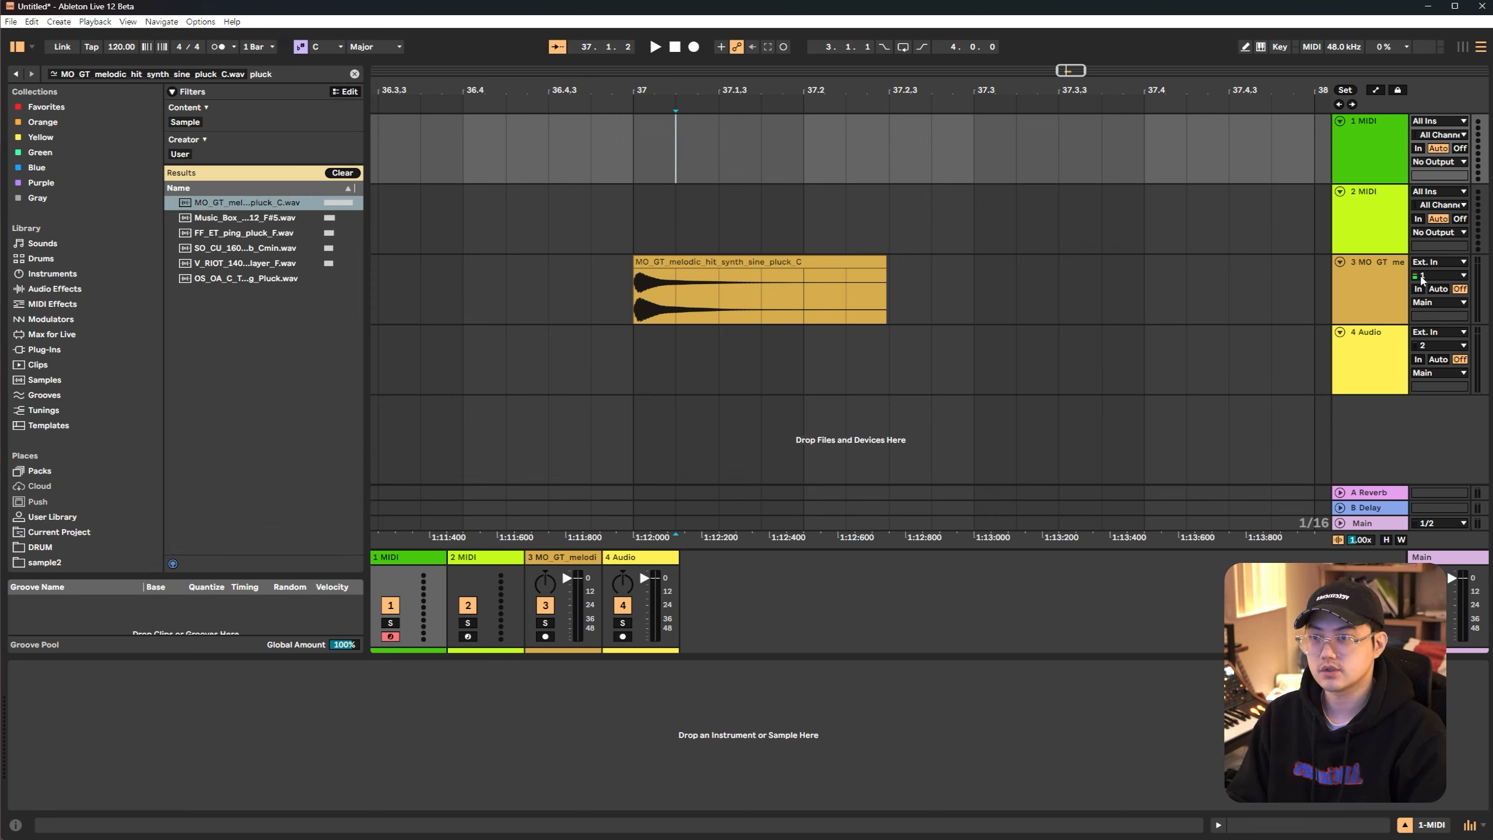
# Show the Track Options on the arrangement tracks and hide them again
pyautogui.click(128, 21)
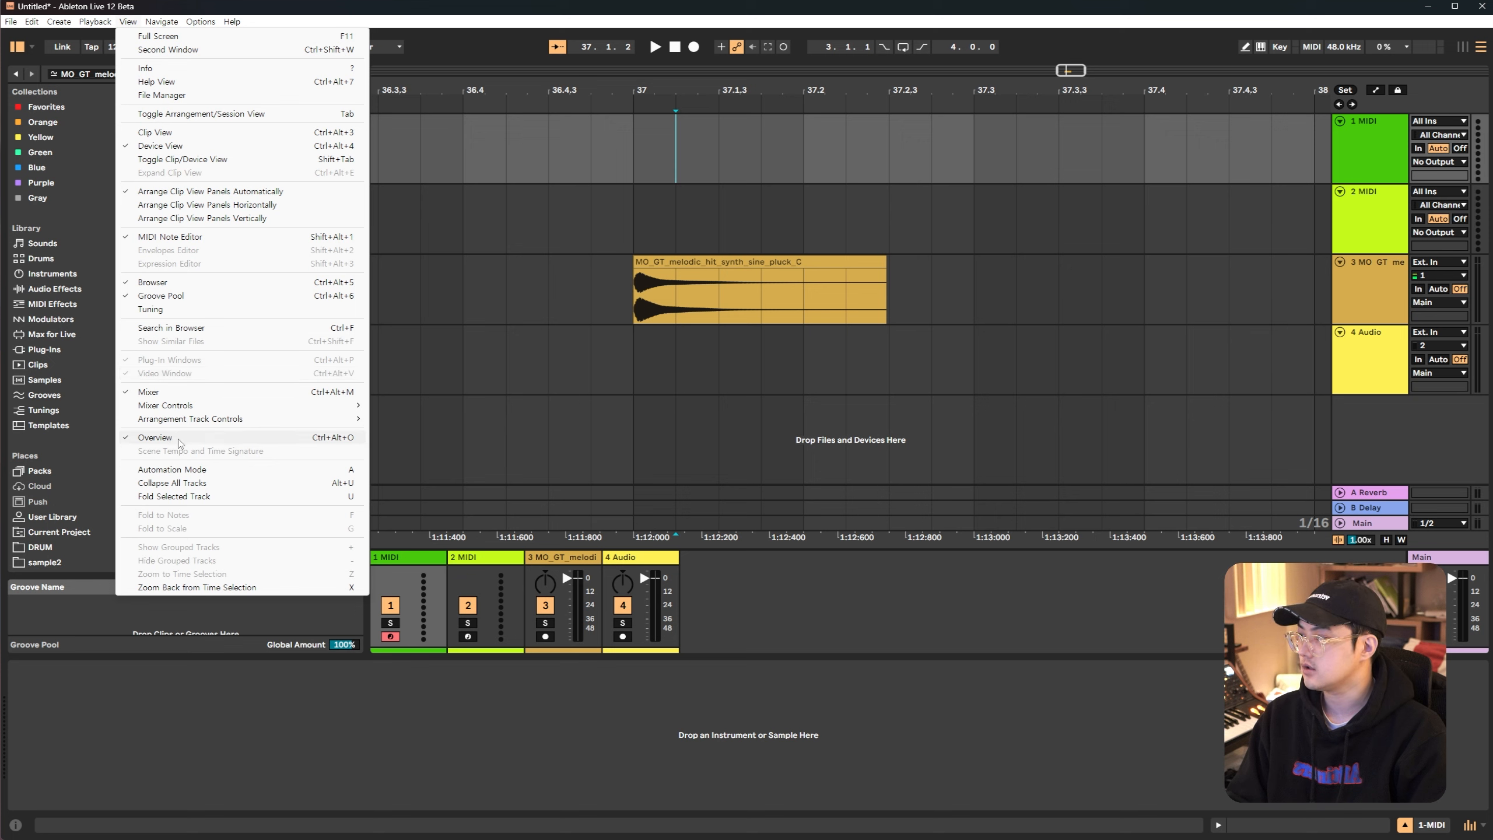
pyautogui.moveTo(186, 421)
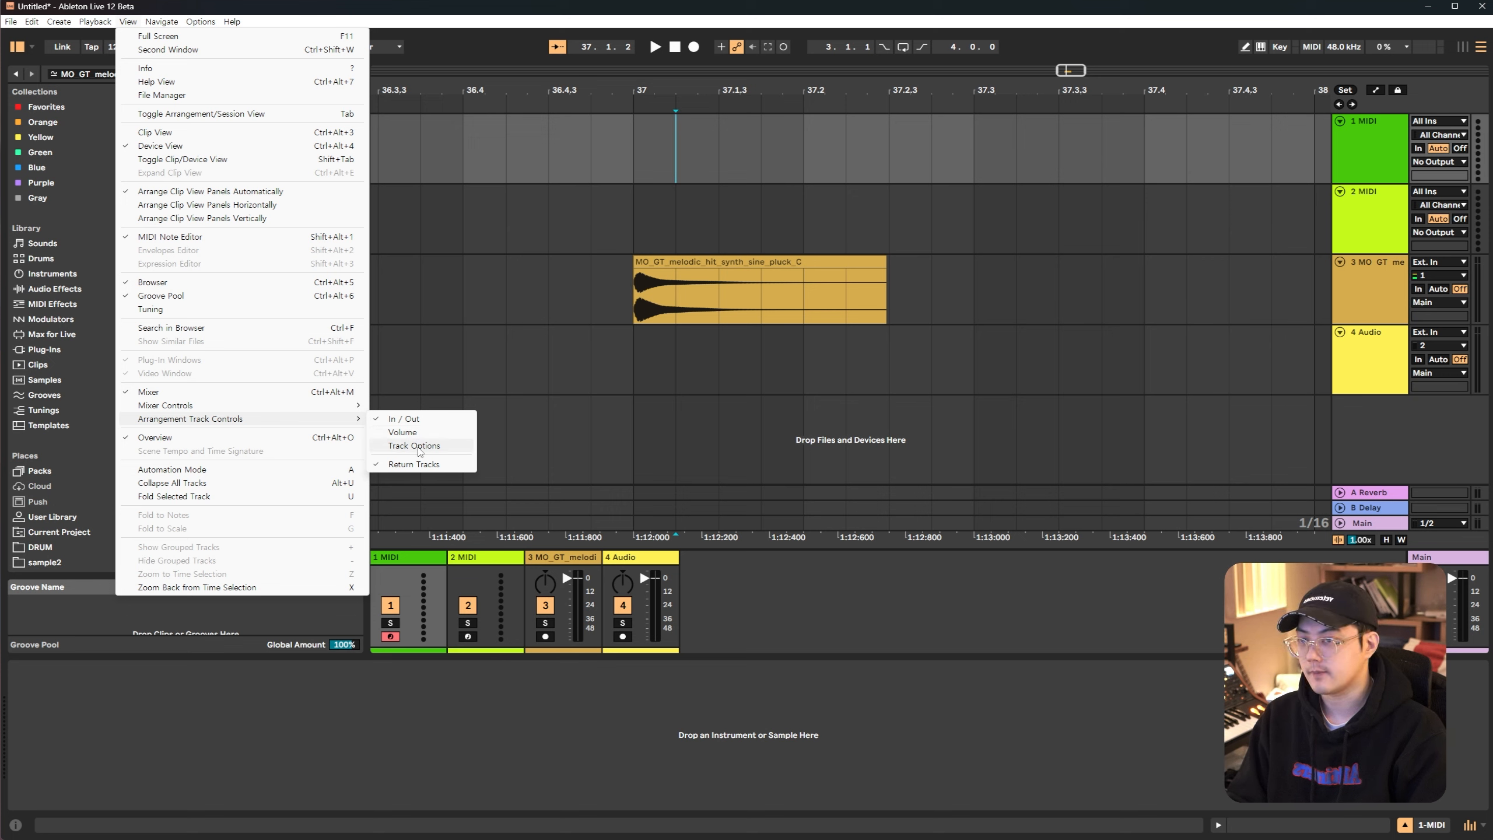
pyautogui.click(415, 446)
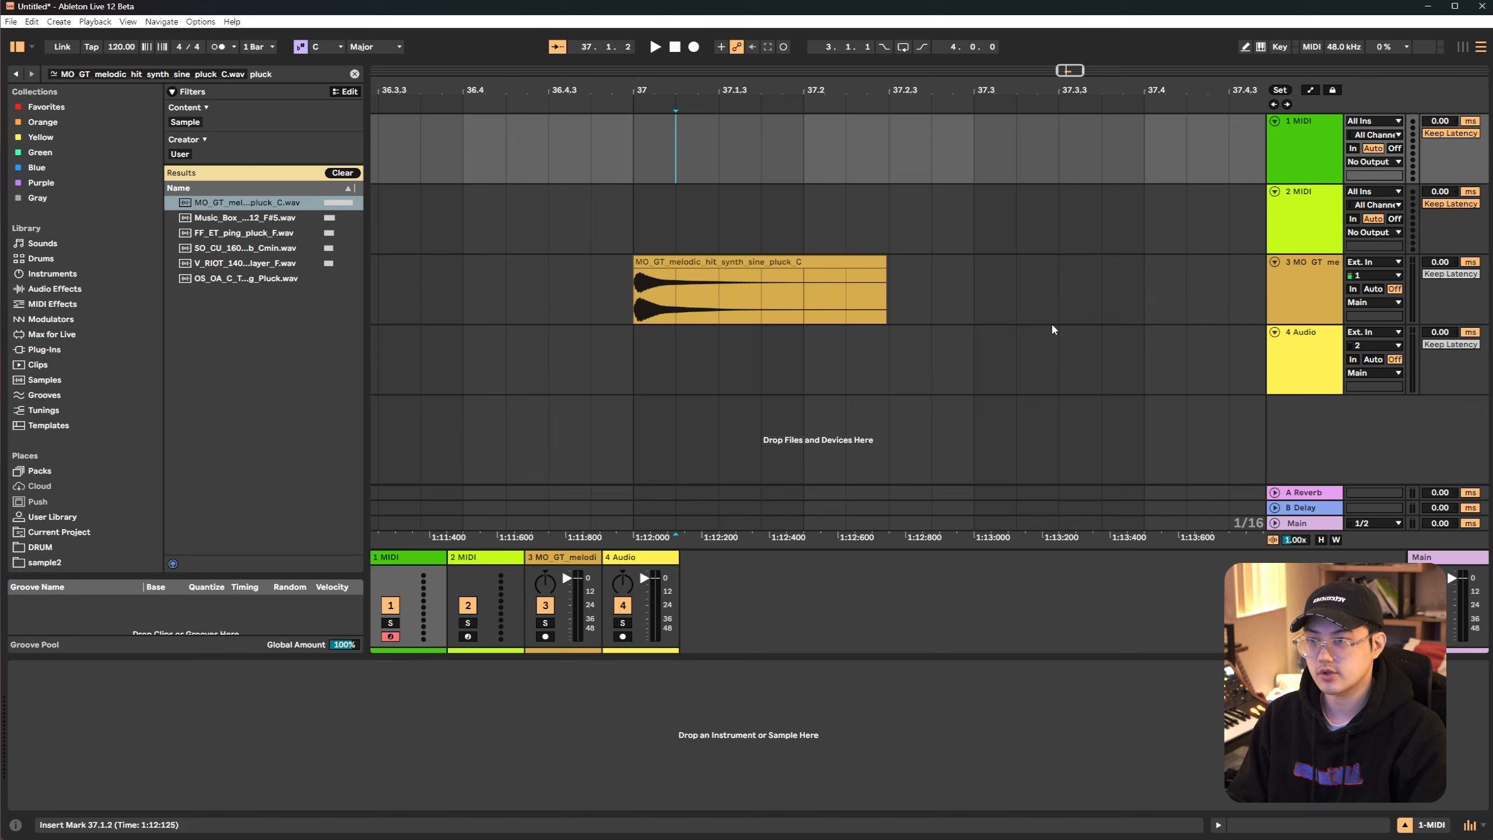
pyautogui.click(128, 21)
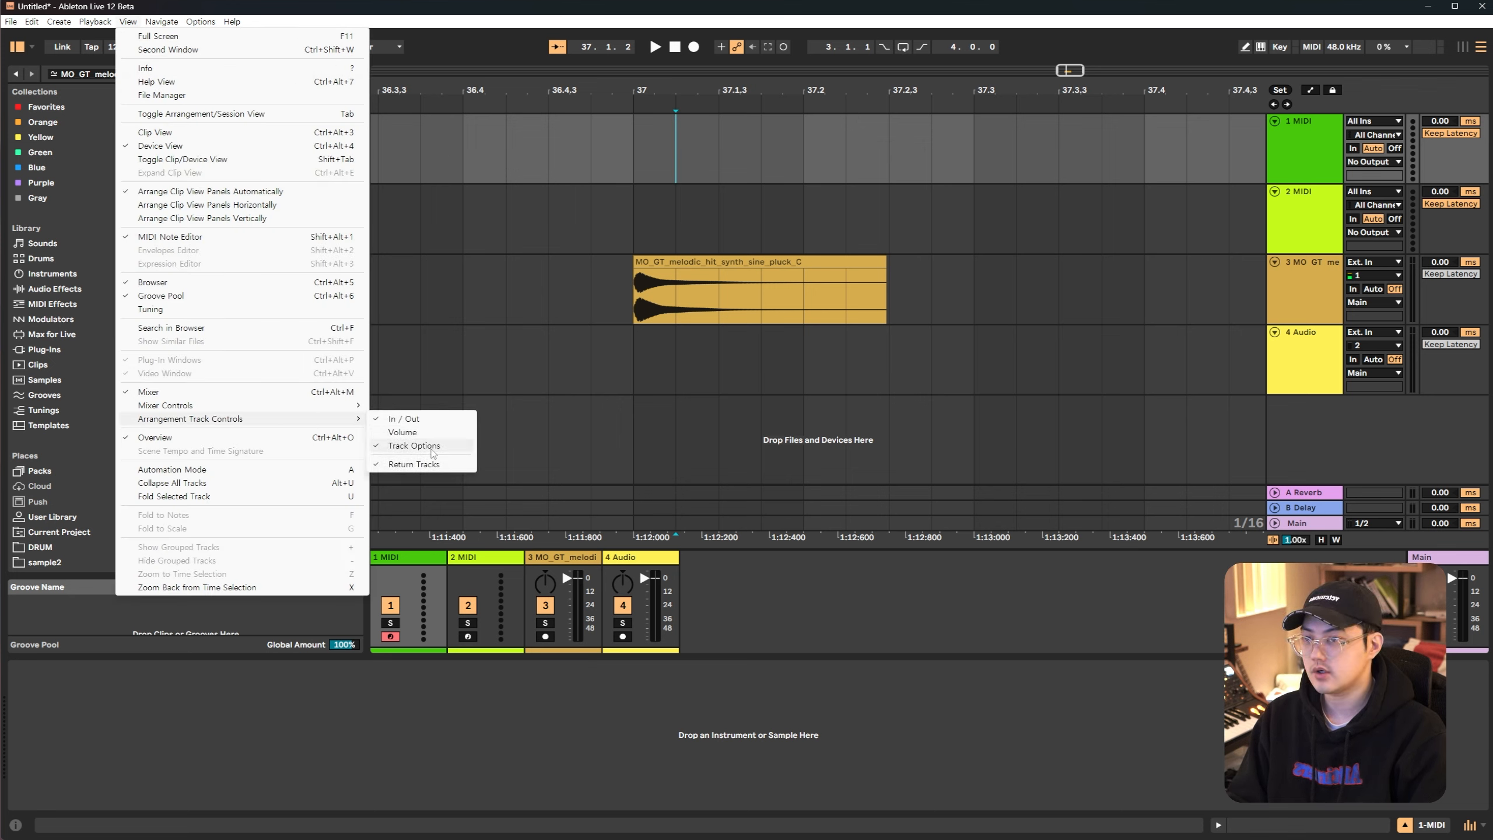
pyautogui.click(432, 446)
# Toggle the Return Tracks option for the arrangement tracks and hide the Track Options there
pyautogui.click(129, 21)
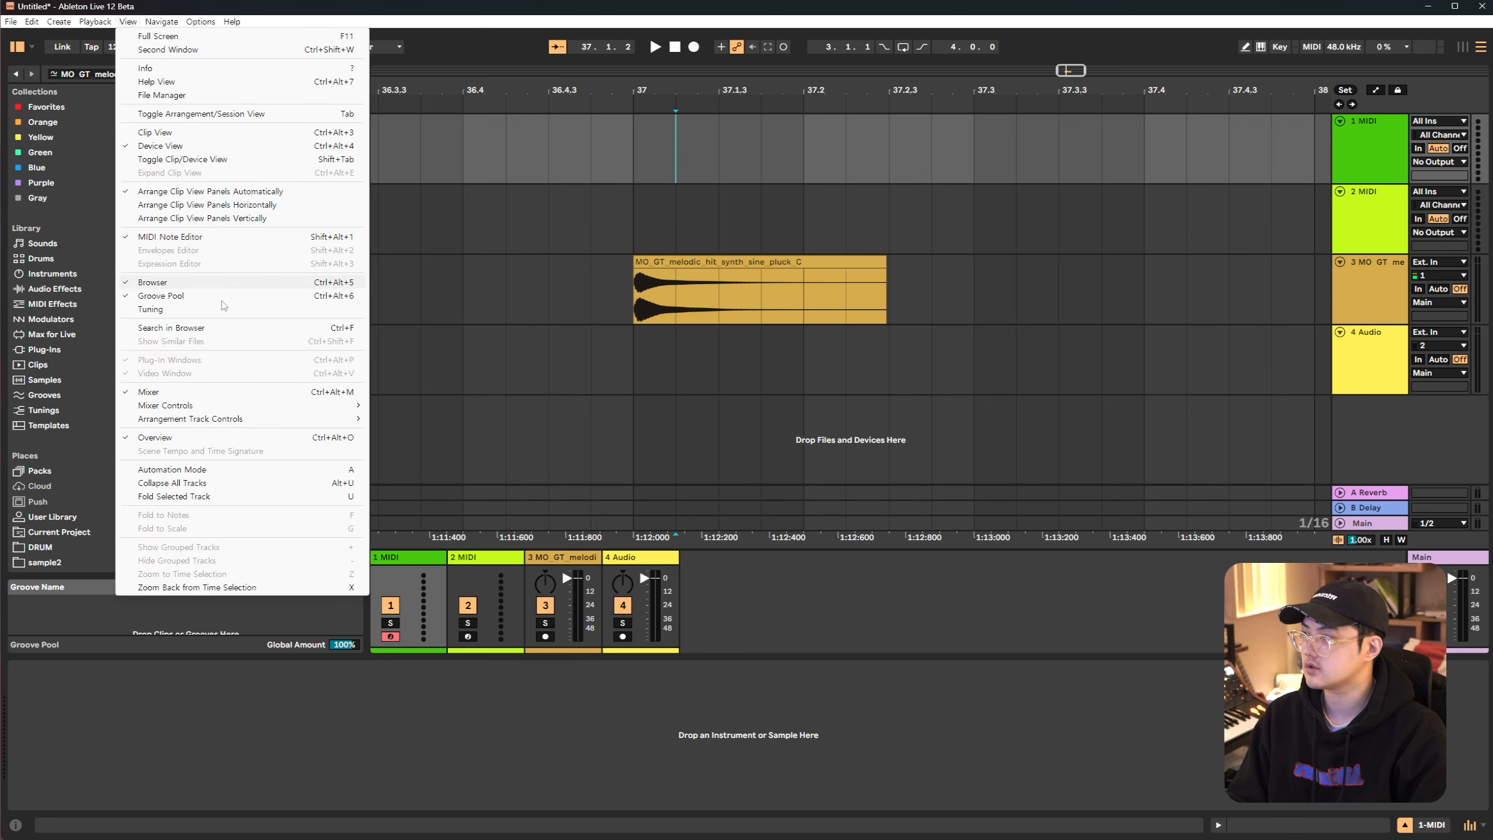
pyautogui.moveTo(235, 418)
pyautogui.click(447, 465)
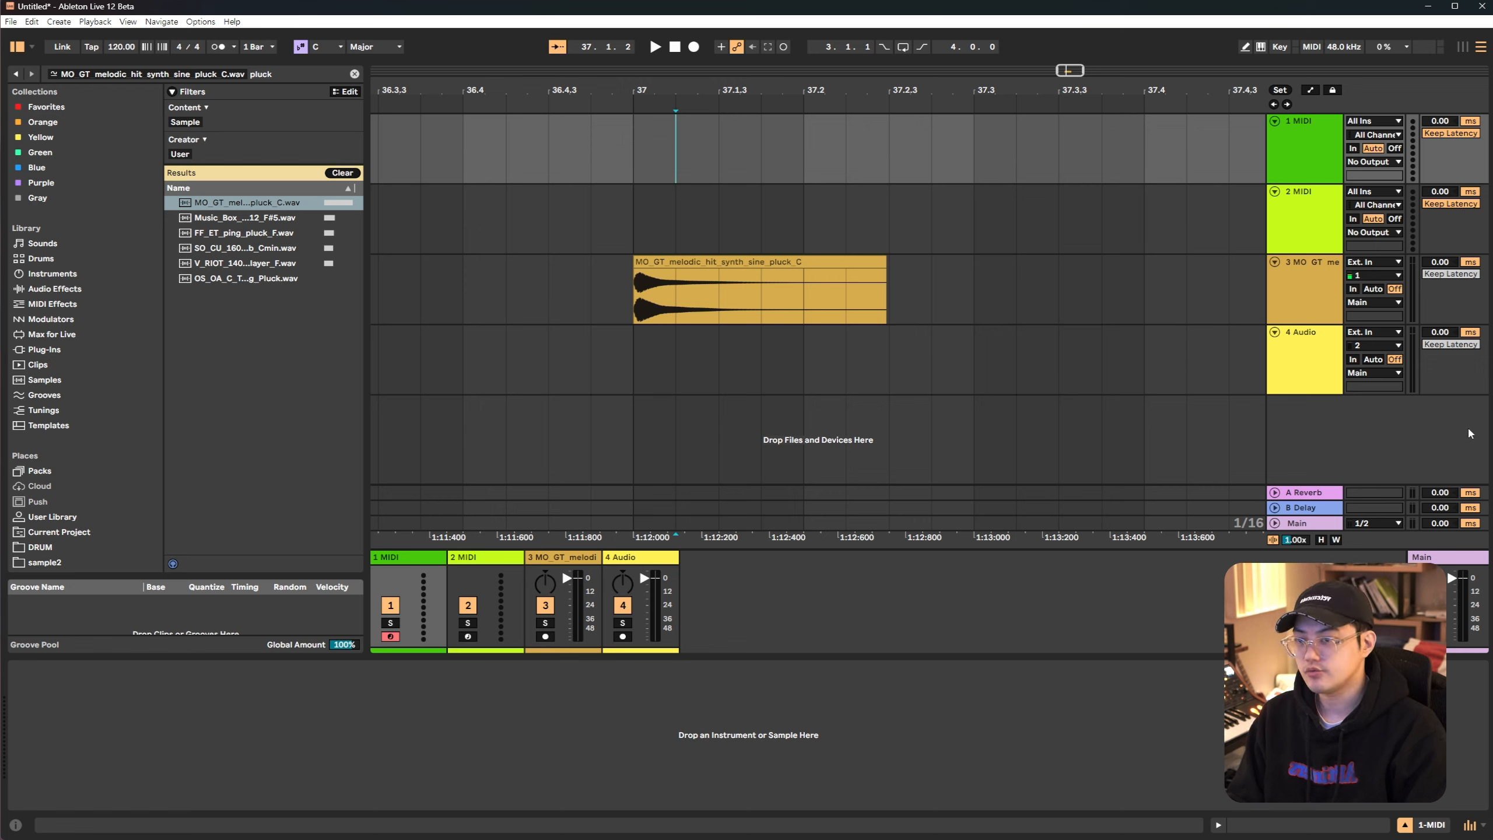
pyautogui.click(128, 22)
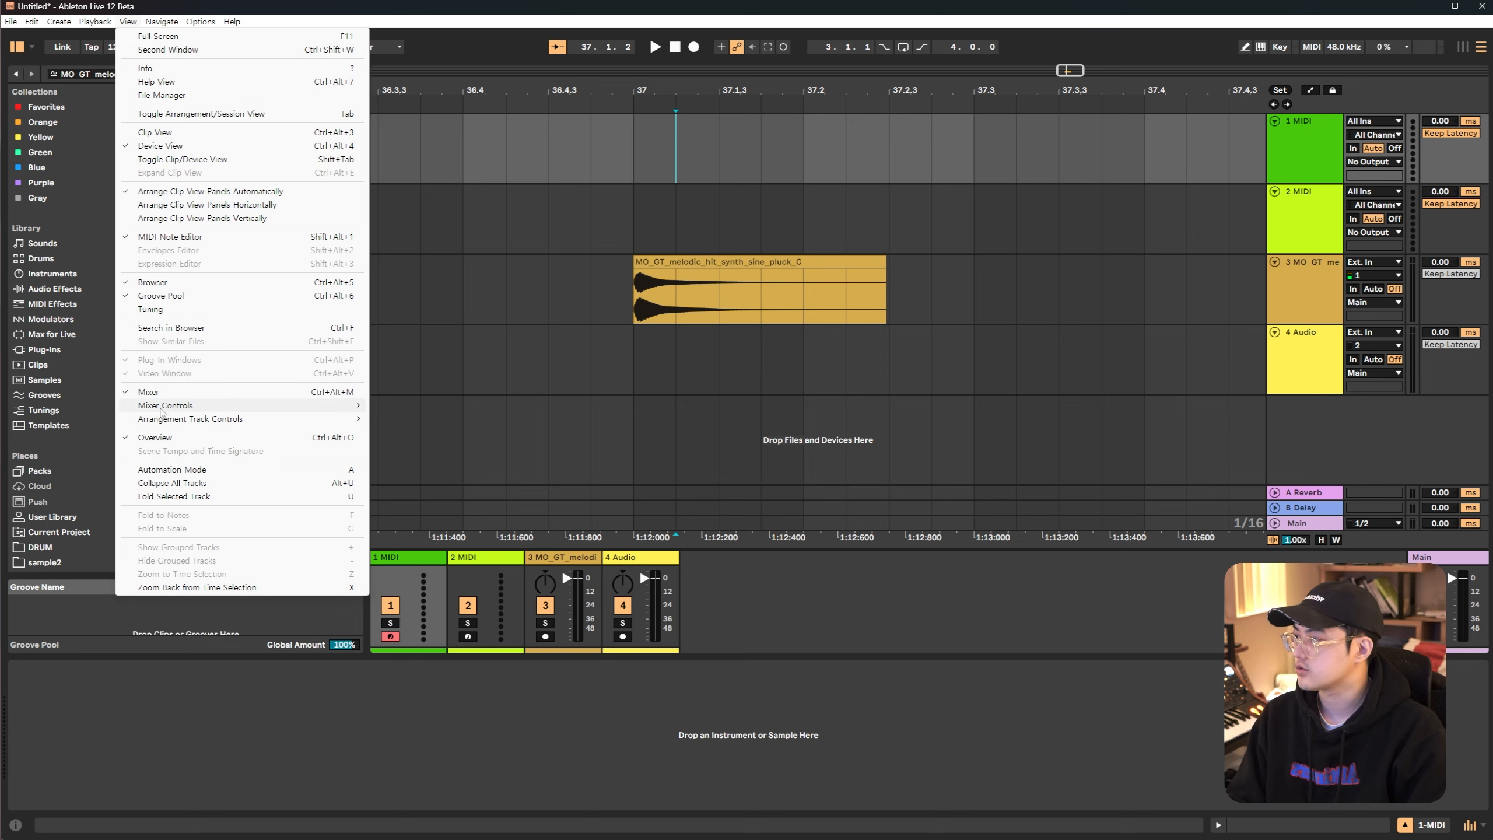
pyautogui.moveTo(305, 405)
pyautogui.click(415, 464)
# Enlarge the A Reverb return track in the arrangement and place the insert marker on it at 37.3.3
pyautogui.click(1360, 471)
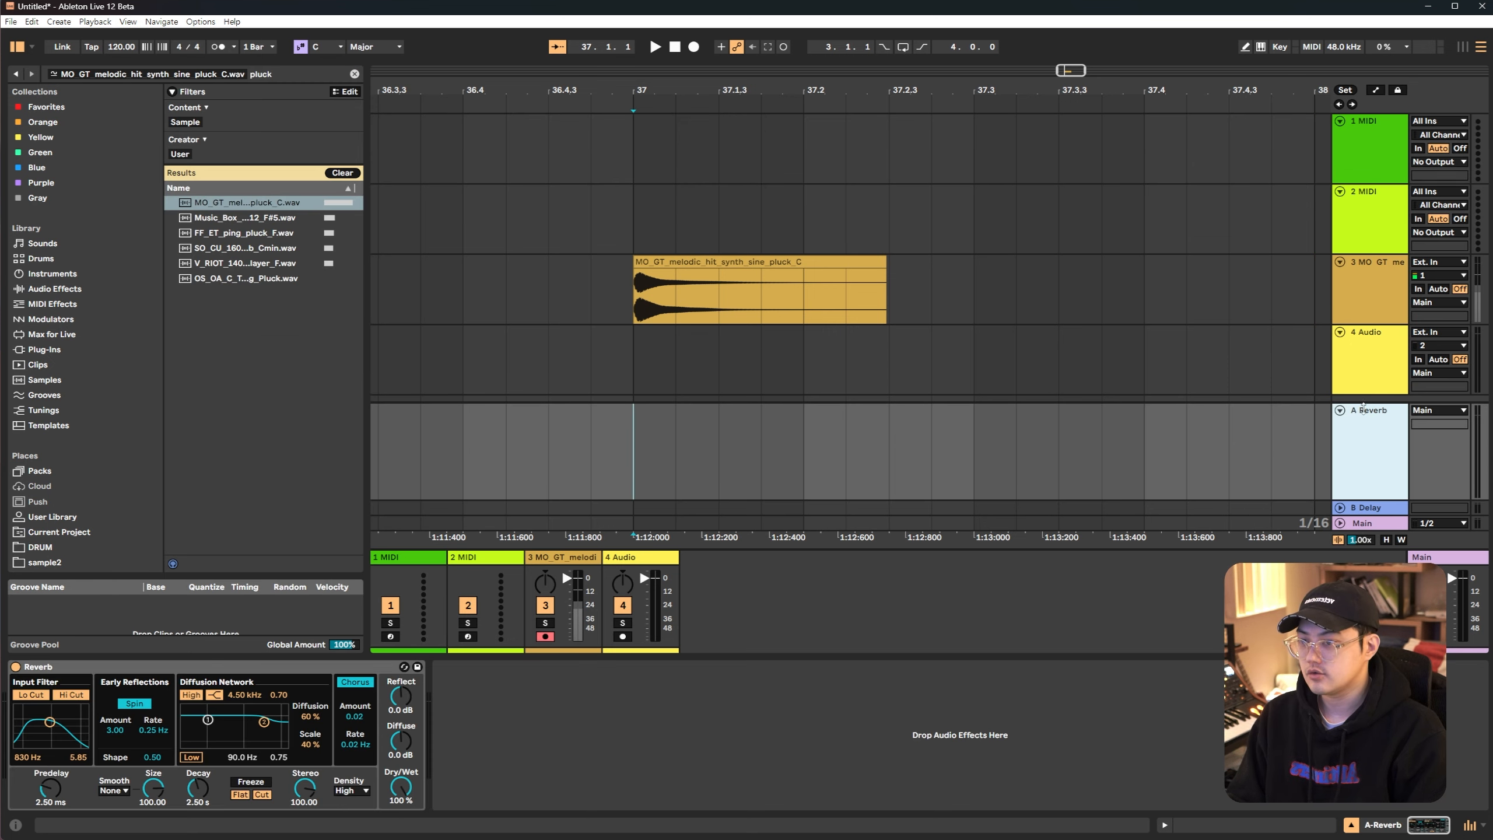
pyautogui.click(1362, 523)
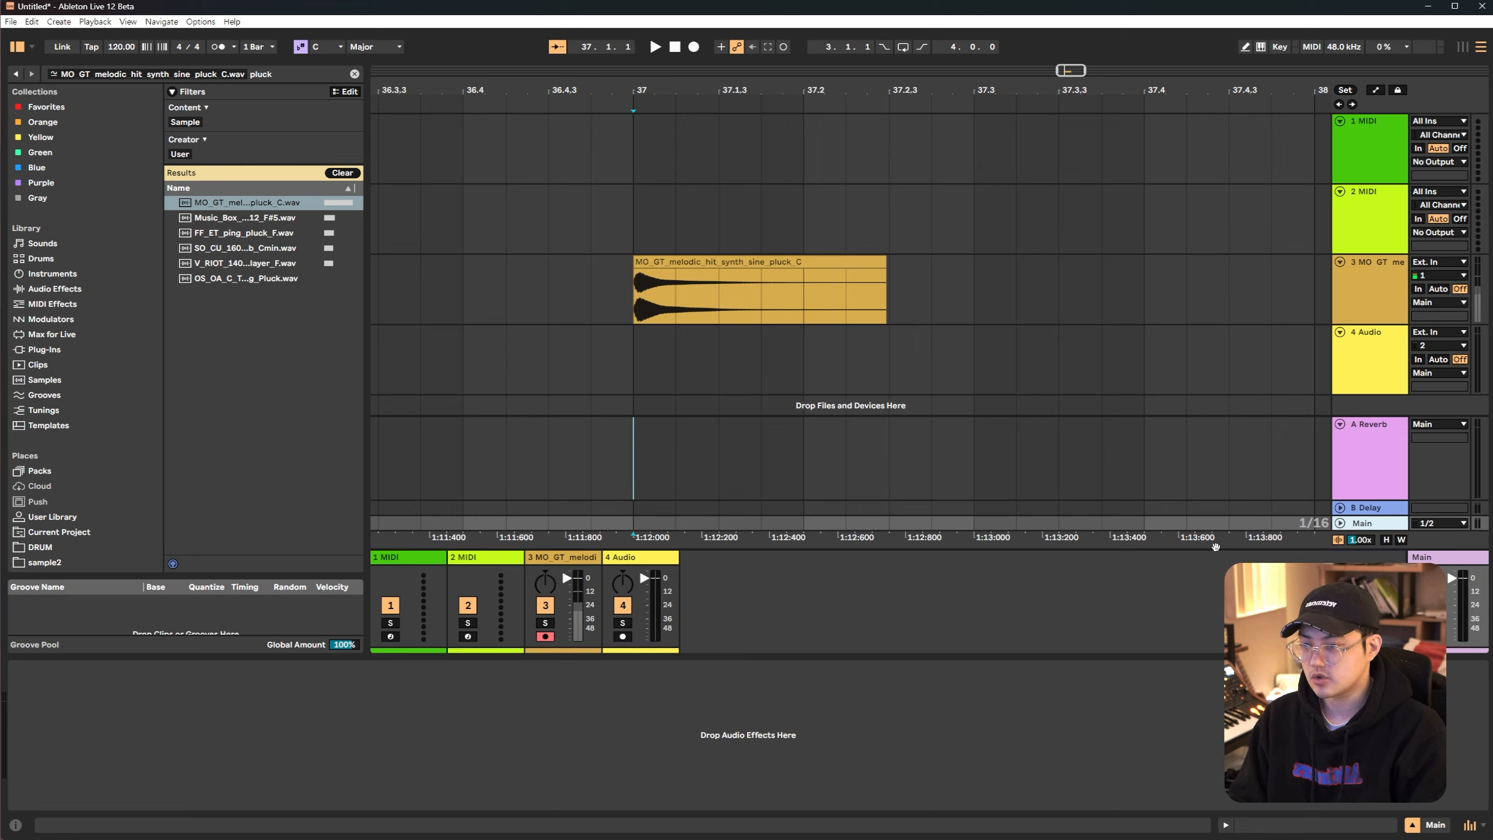
pyautogui.click(1092, 453)
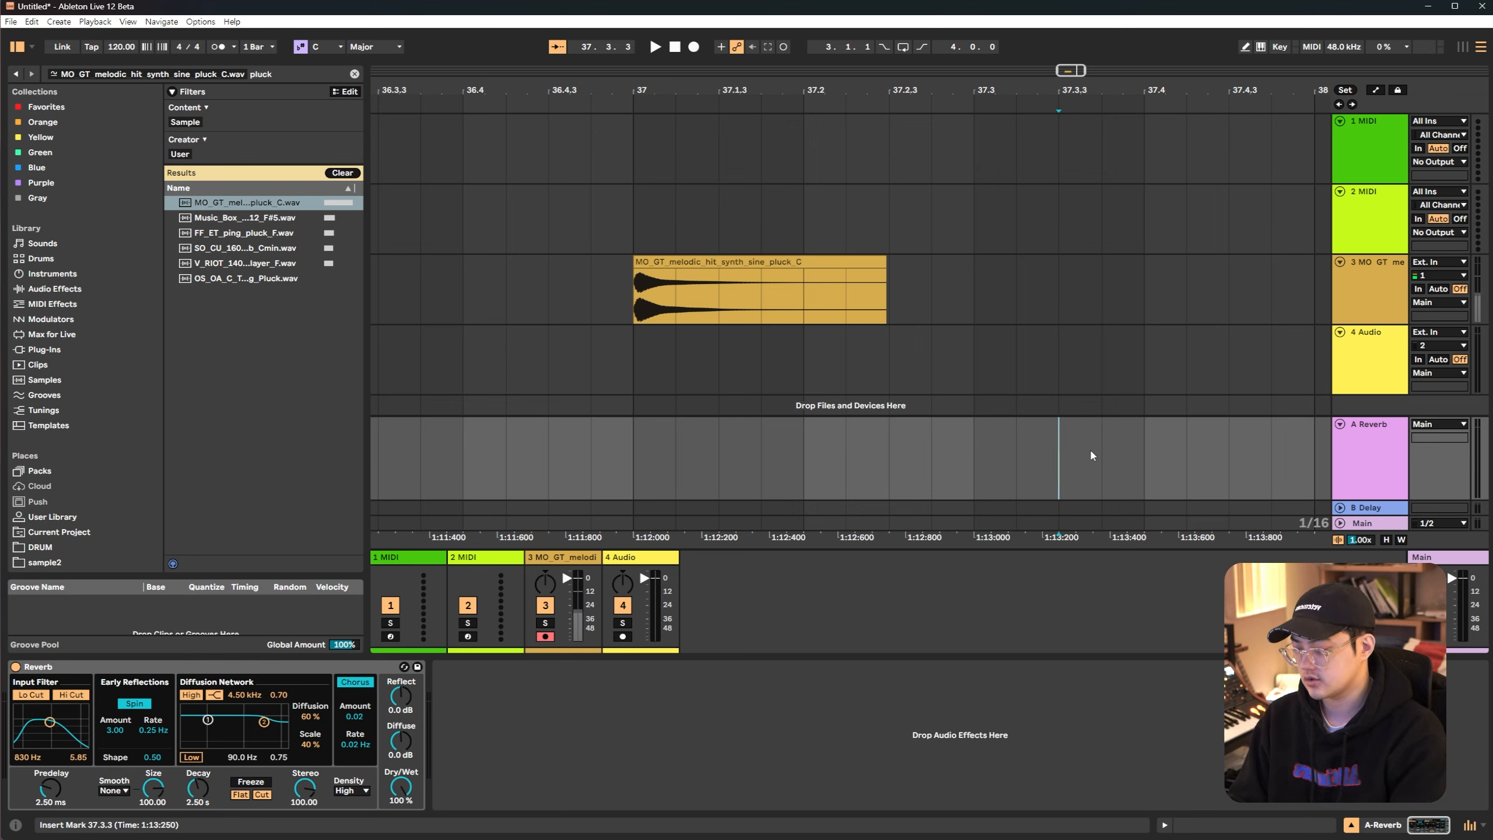
# Toggle the return tracks in the mixer repeatedly, leaving A Reverb and B Delay displayed
pyautogui.hotkey('ctrl', 'alt', 'r')
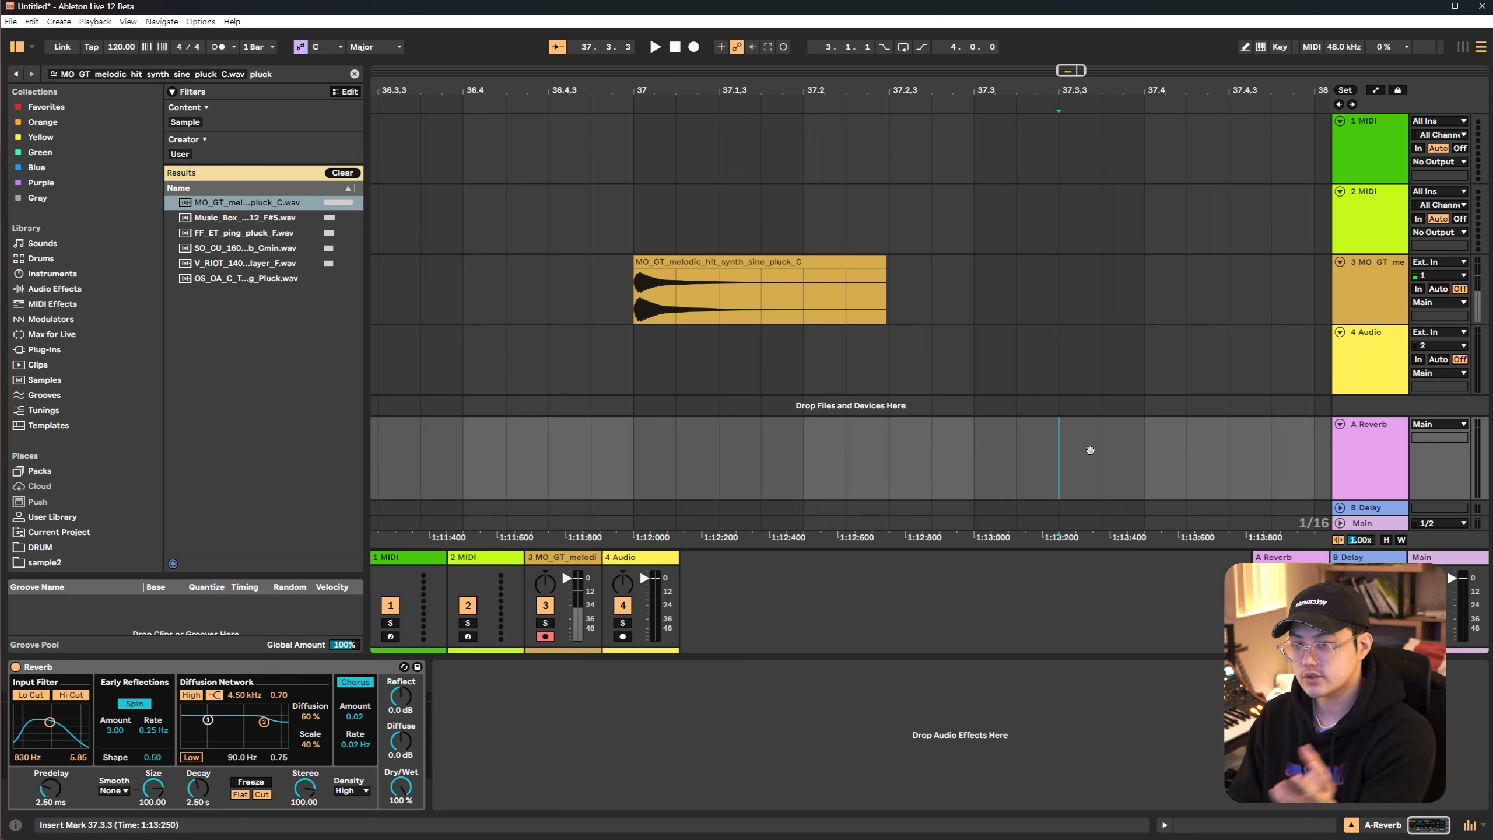
pyautogui.hotkey('ctrl', 'alt', 'r')
pyautogui.hotkey('ctrl', 'alt', 'r')
pyautogui.hotkey('ctrl', 'alt', 'r')
pyautogui.hotkey('ctrl', 'alt', 'r')
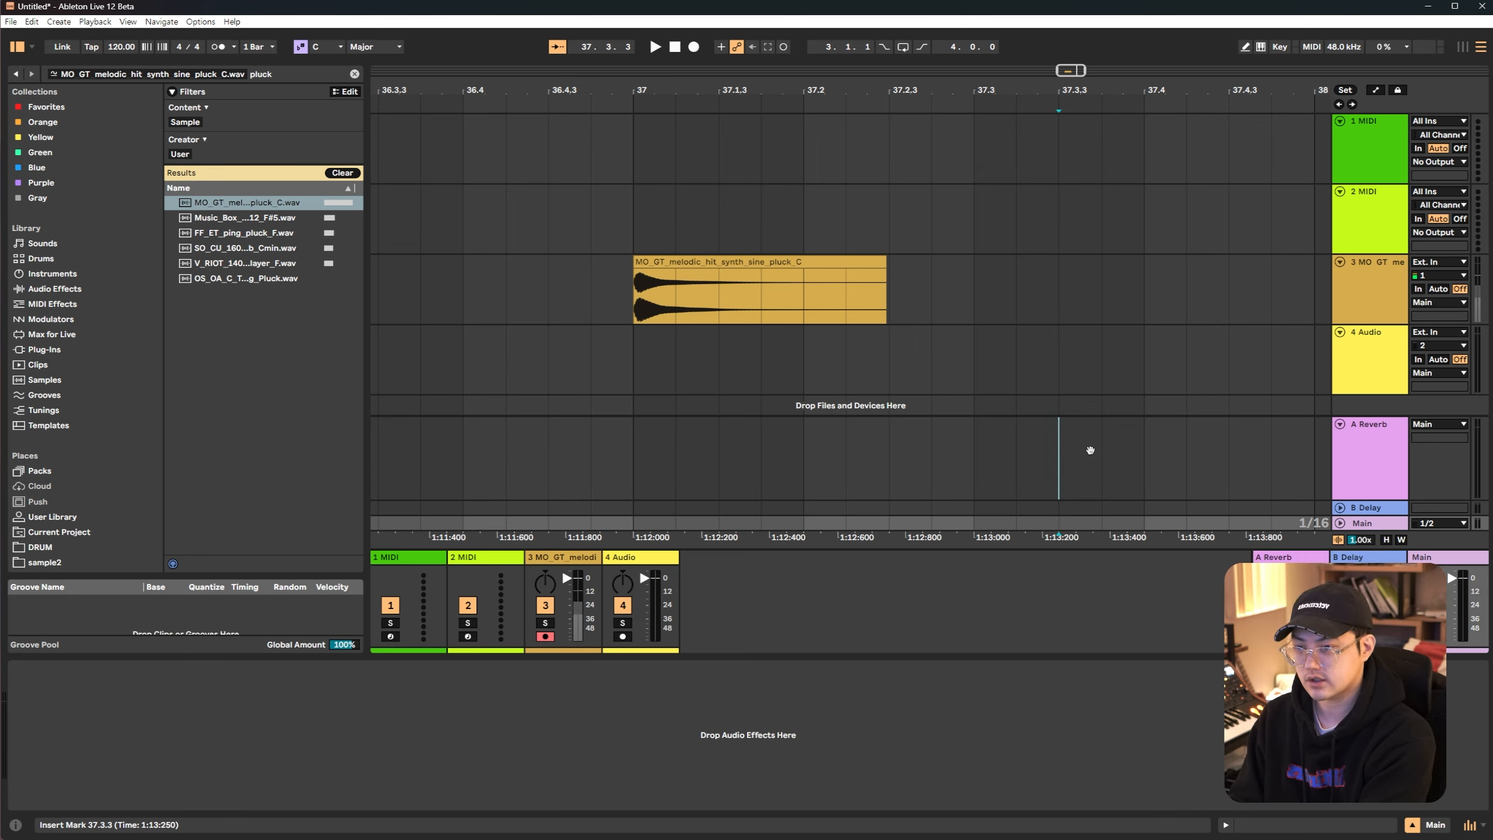
# Hide and restore the device view, and toggle the mixer's display off and on twice
pyautogui.hotkey('ctrl', 'alt', 'l')
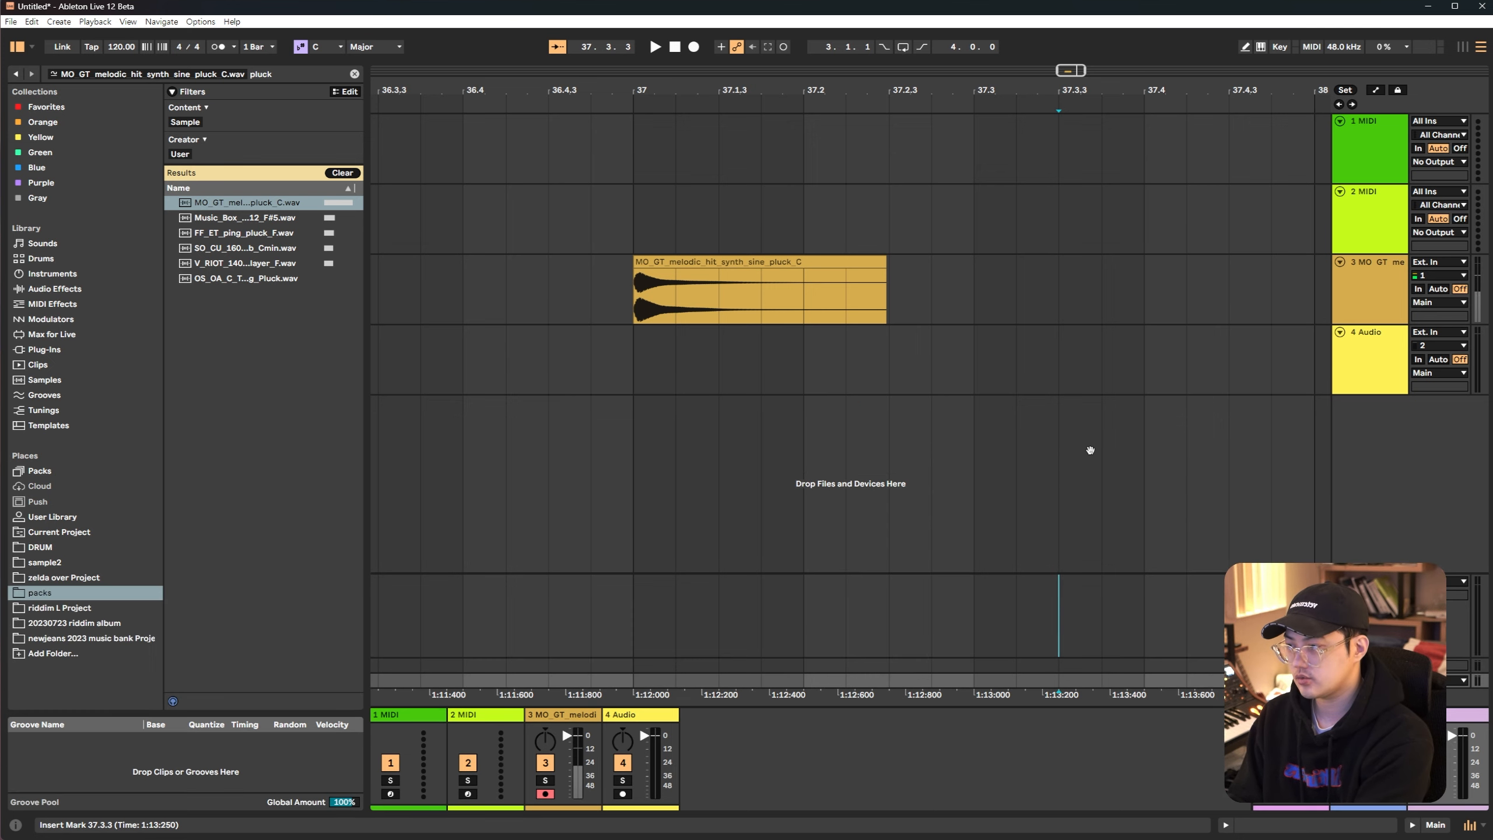
pyautogui.hotkey('ctrl', 'alt', 'l')
pyautogui.hotkey('ctrl', 'alt', 'm')
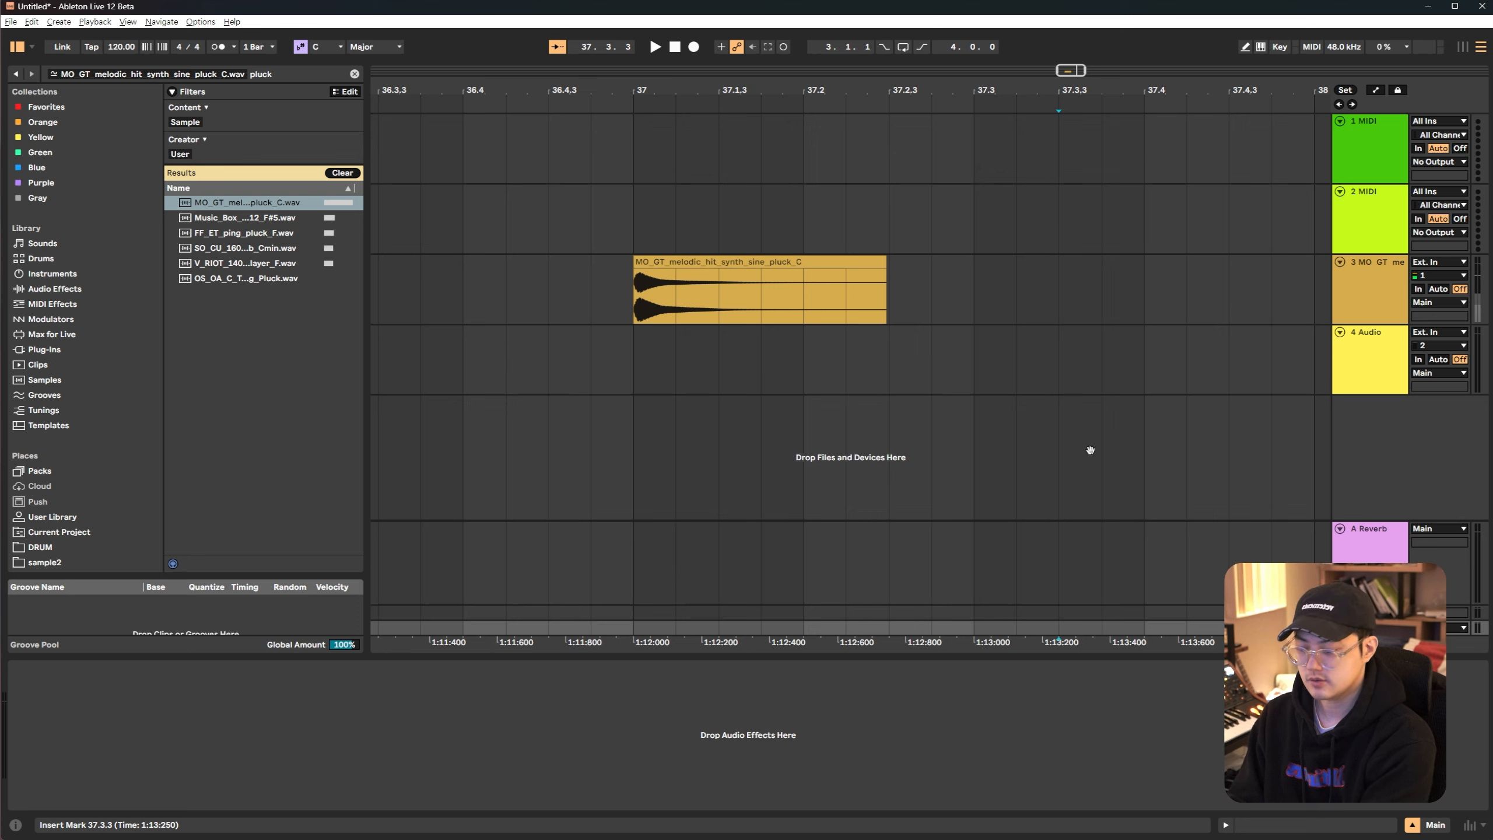
pyautogui.hotkey('ctrl', 'alt', 'm')
pyautogui.hotkey('ctrl', 'alt', 'm')
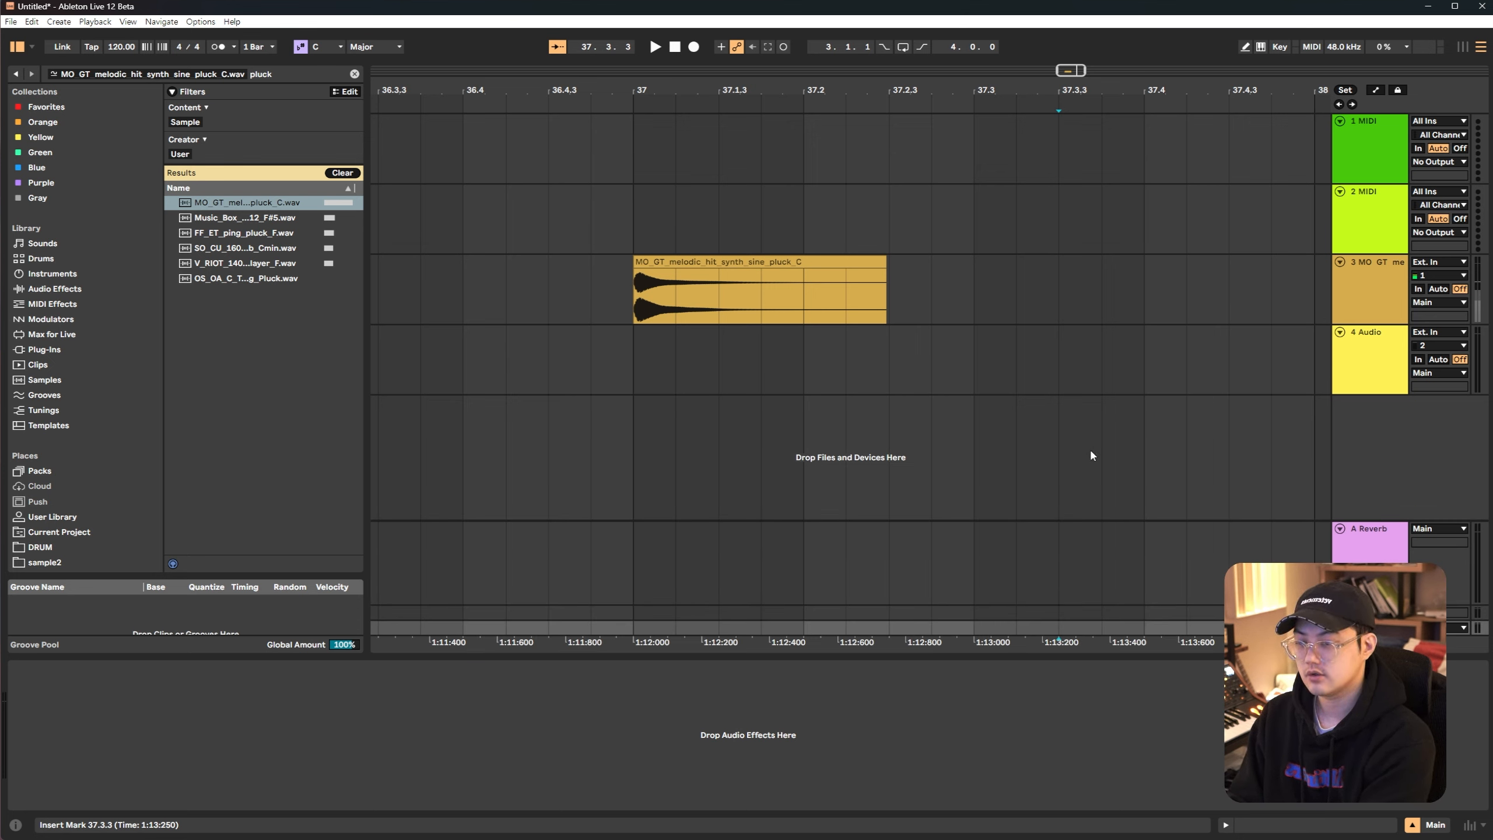
pyautogui.hotkey('ctrl', 'alt', 'm')
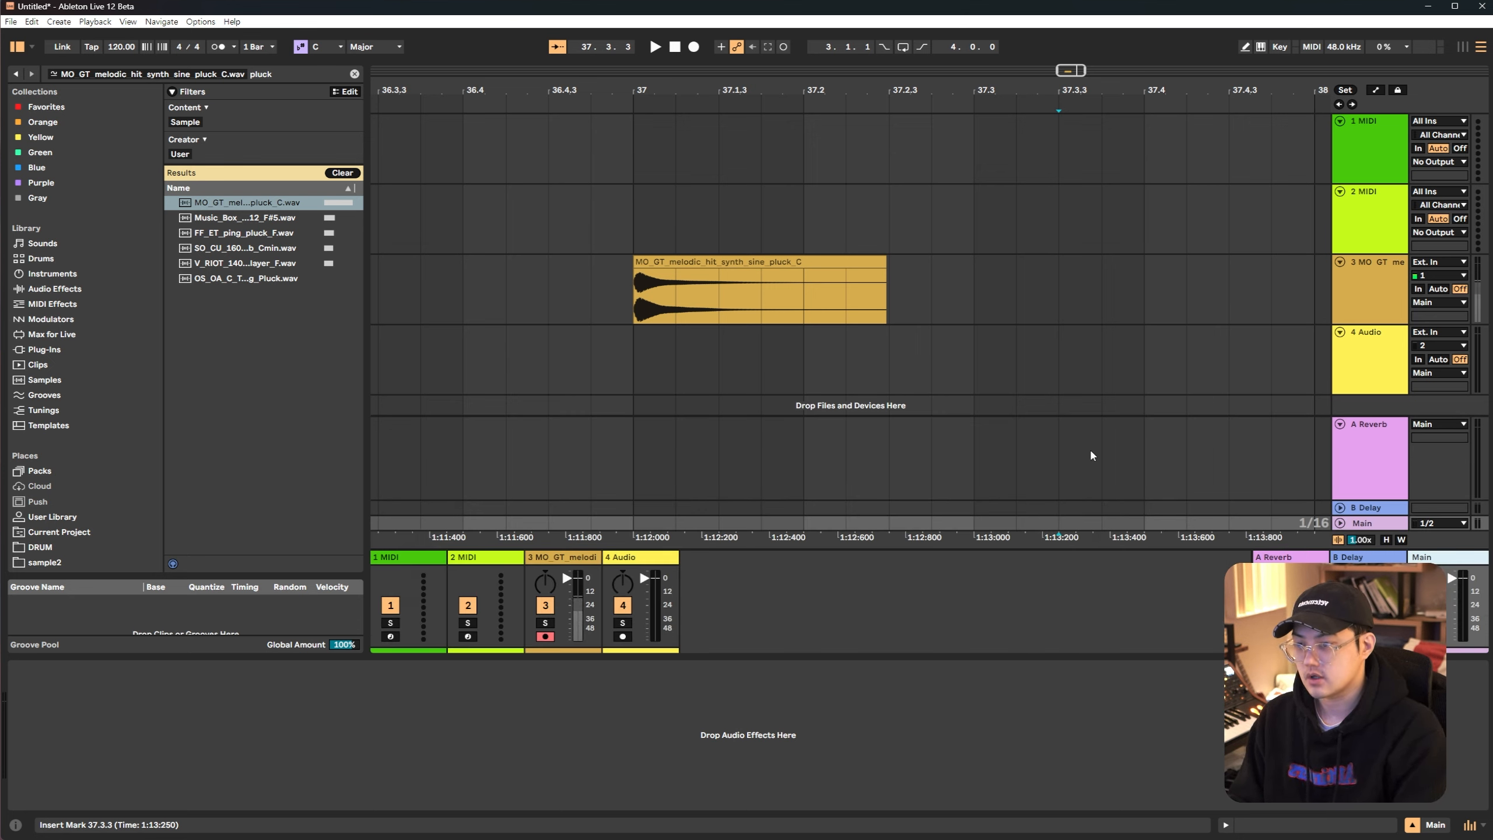
# Resize the return tracks in the arrangement, unfolding B Delay and shrinking A Reverb to a similar height
pyautogui.click(1368, 470)
pyautogui.click(1370, 509)
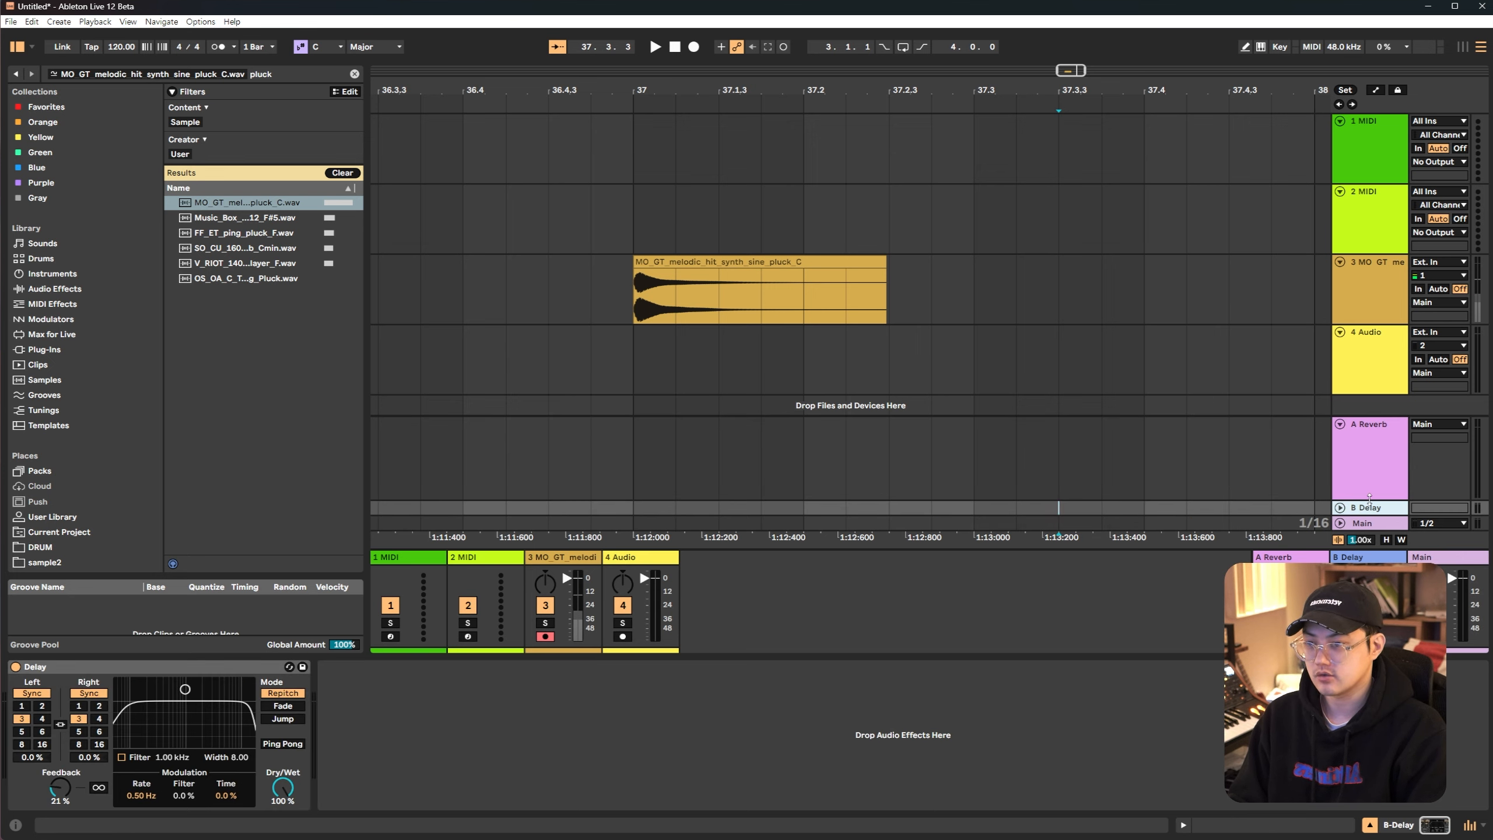
pyautogui.moveTo(1373, 501); pyautogui.dragTo(1373, 485)
pyautogui.moveTo(1373, 402); pyautogui.dragTo(1382, 450)
# Select the A Reverb and B Delay return tracks alternately to view each one's device
pyautogui.click(1376, 497)
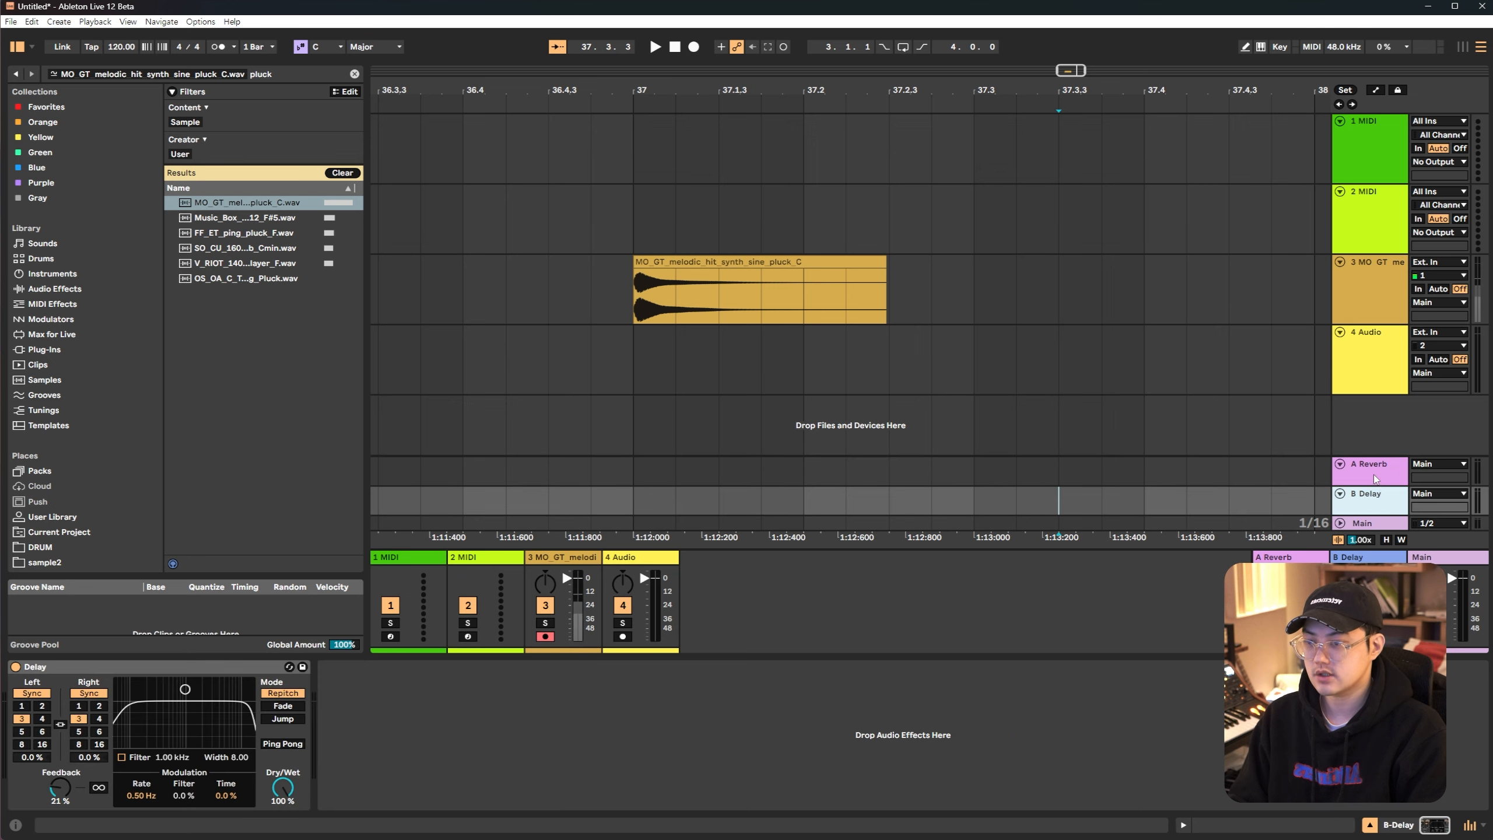
pyautogui.click(1374, 473)
pyautogui.click(1376, 499)
pyautogui.click(1382, 470)
pyautogui.click(1375, 499)
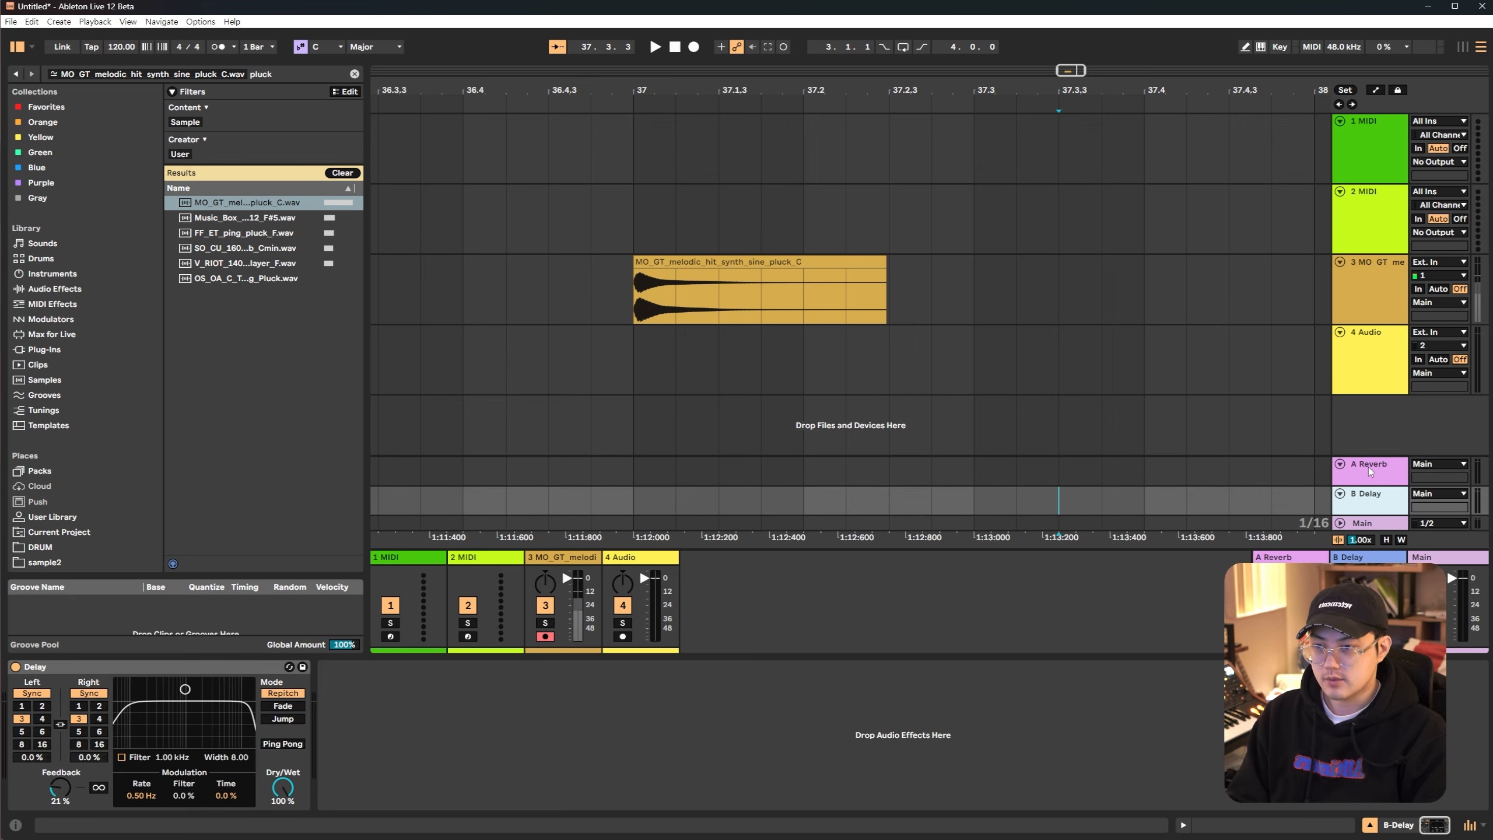
pyautogui.click(1368, 468)
pyautogui.click(1374, 499)
pyautogui.click(1370, 470)
pyautogui.click(1369, 500)
pyautogui.click(1371, 470)
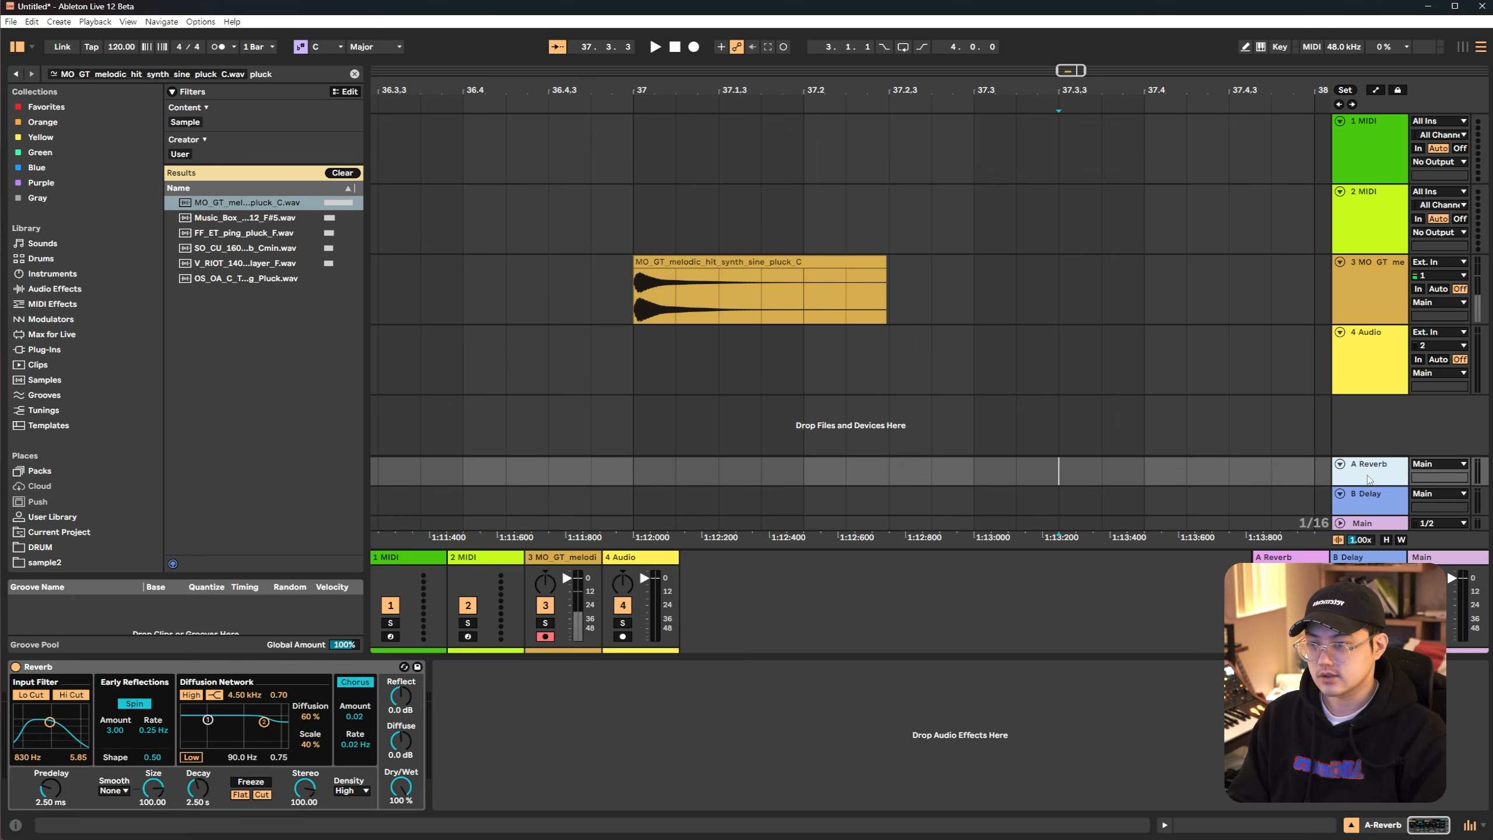
pyautogui.click(1372, 498)
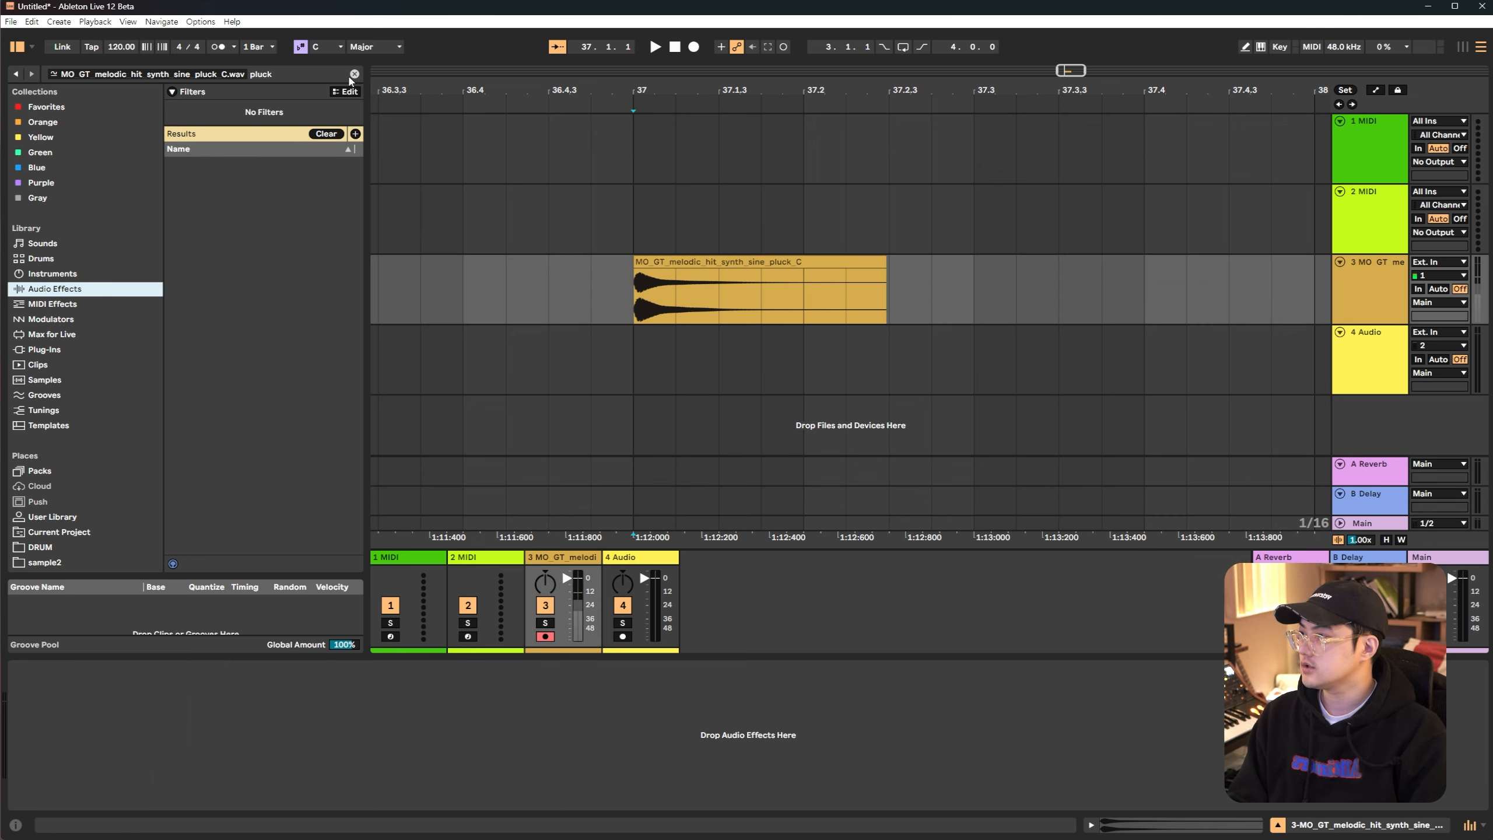
# Clear the browser search and add the Roar audio effect to the third track
pyautogui.click(354, 74)
pyautogui.scroll(-6, 258, 491)
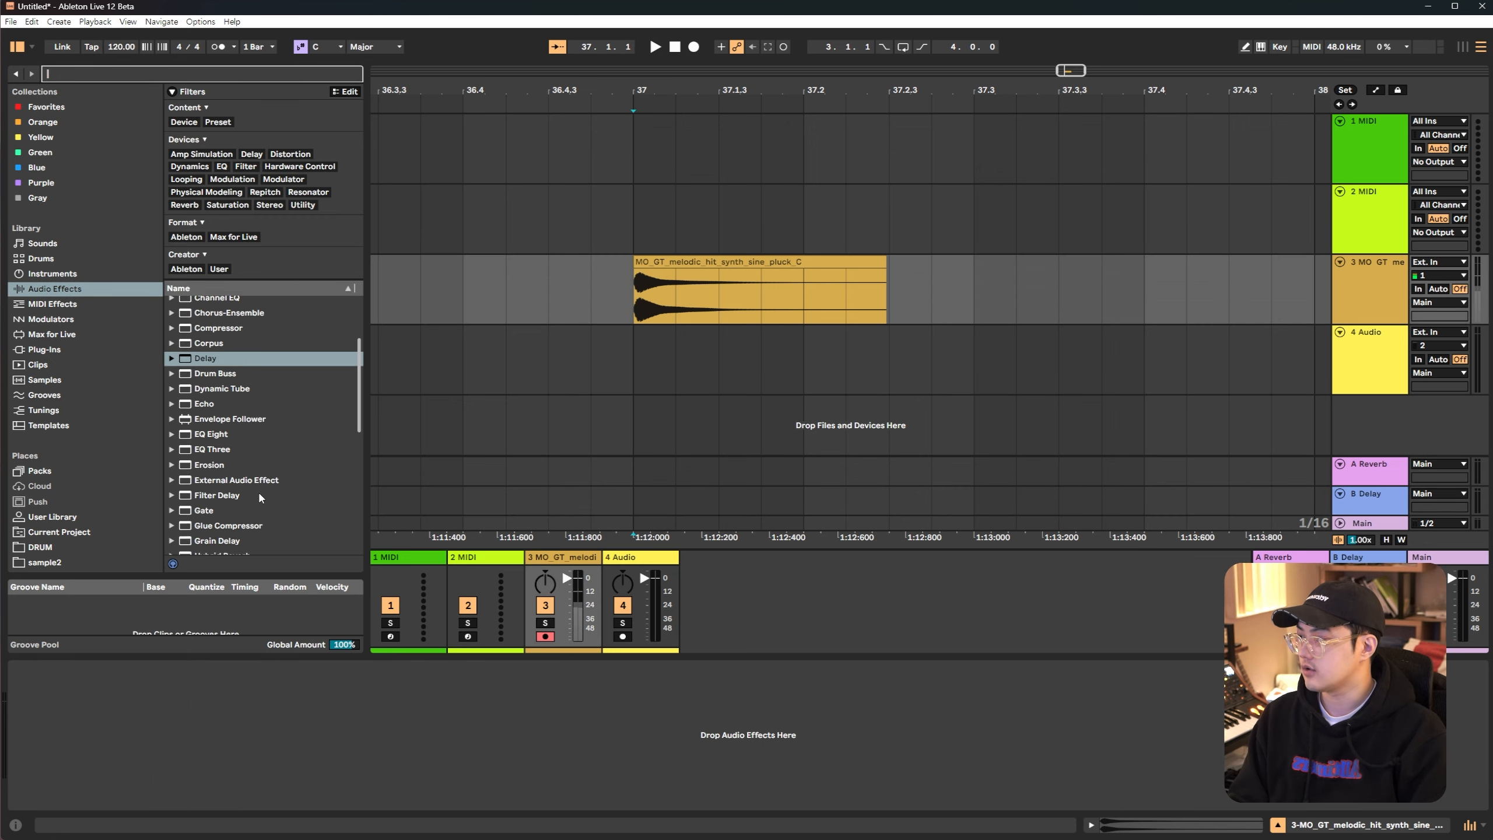
pyautogui.moveTo(258, 541); pyautogui.dragTo(305, 677)
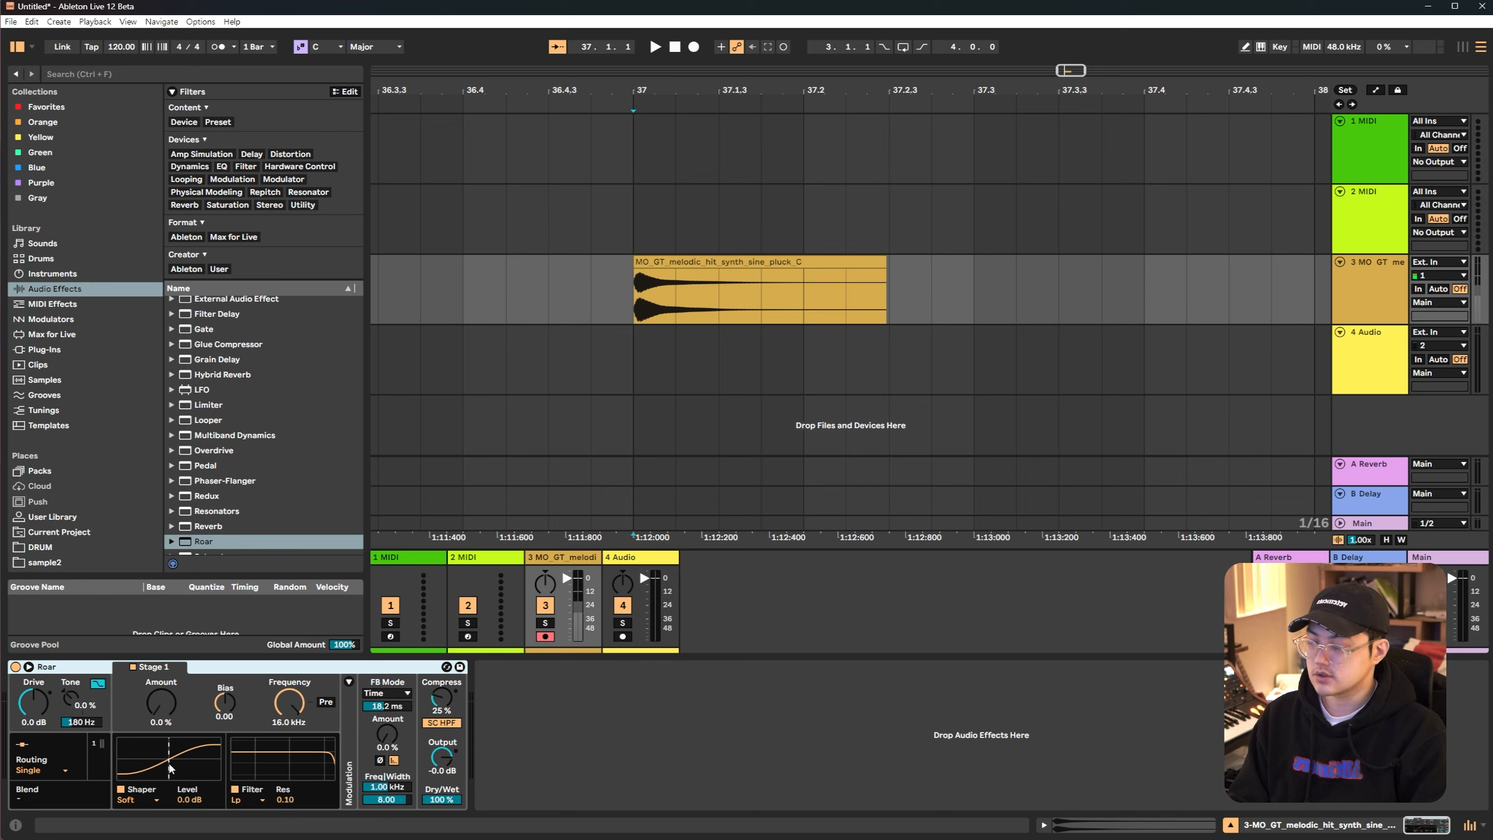
# Try Roar's Parallel and Serial routing modes and set its routing to Multi Band
pyautogui.click(36, 772)
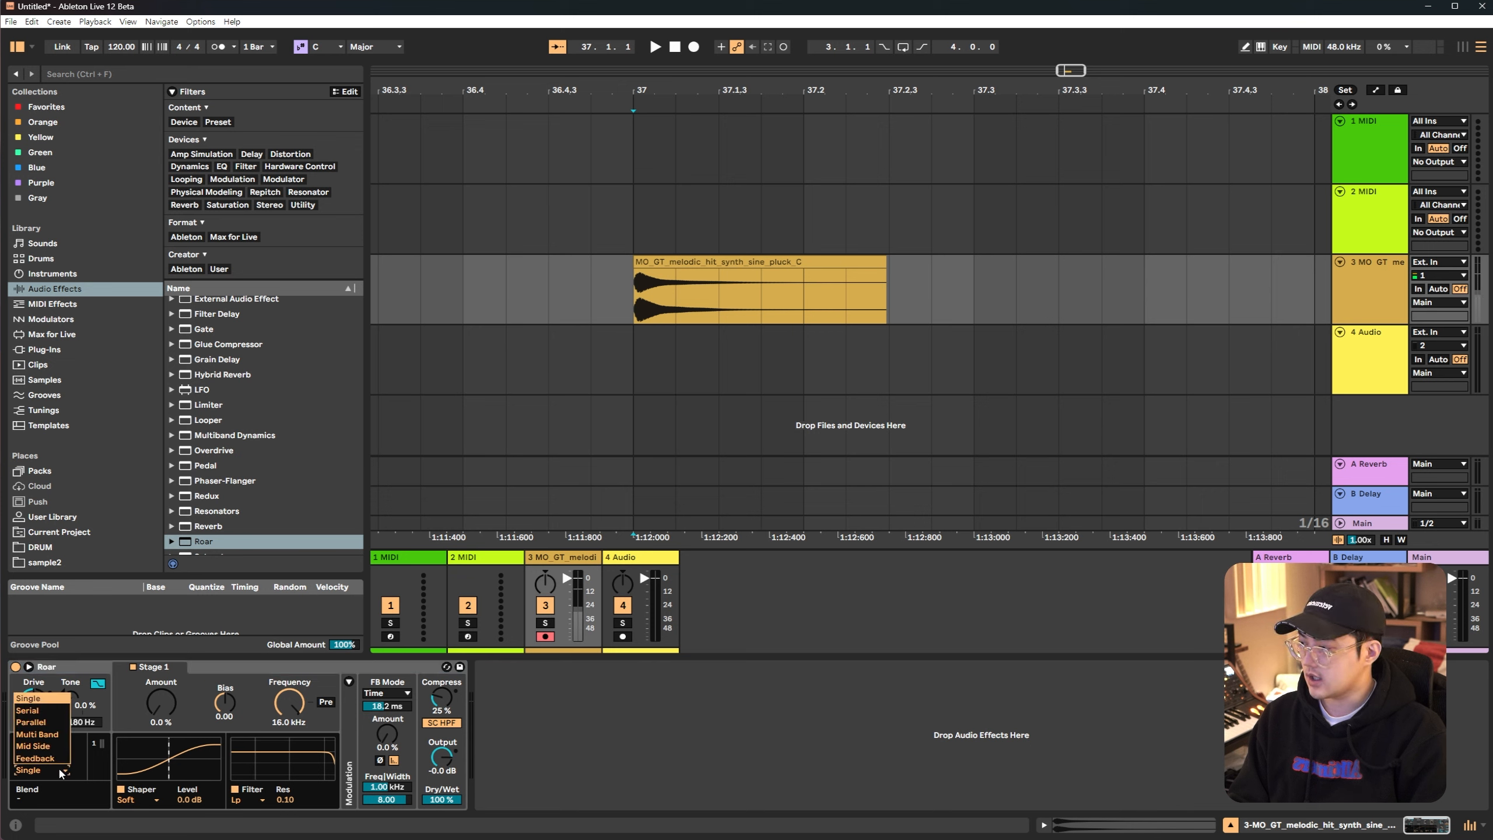
pyautogui.click(51, 727)
pyautogui.click(66, 773)
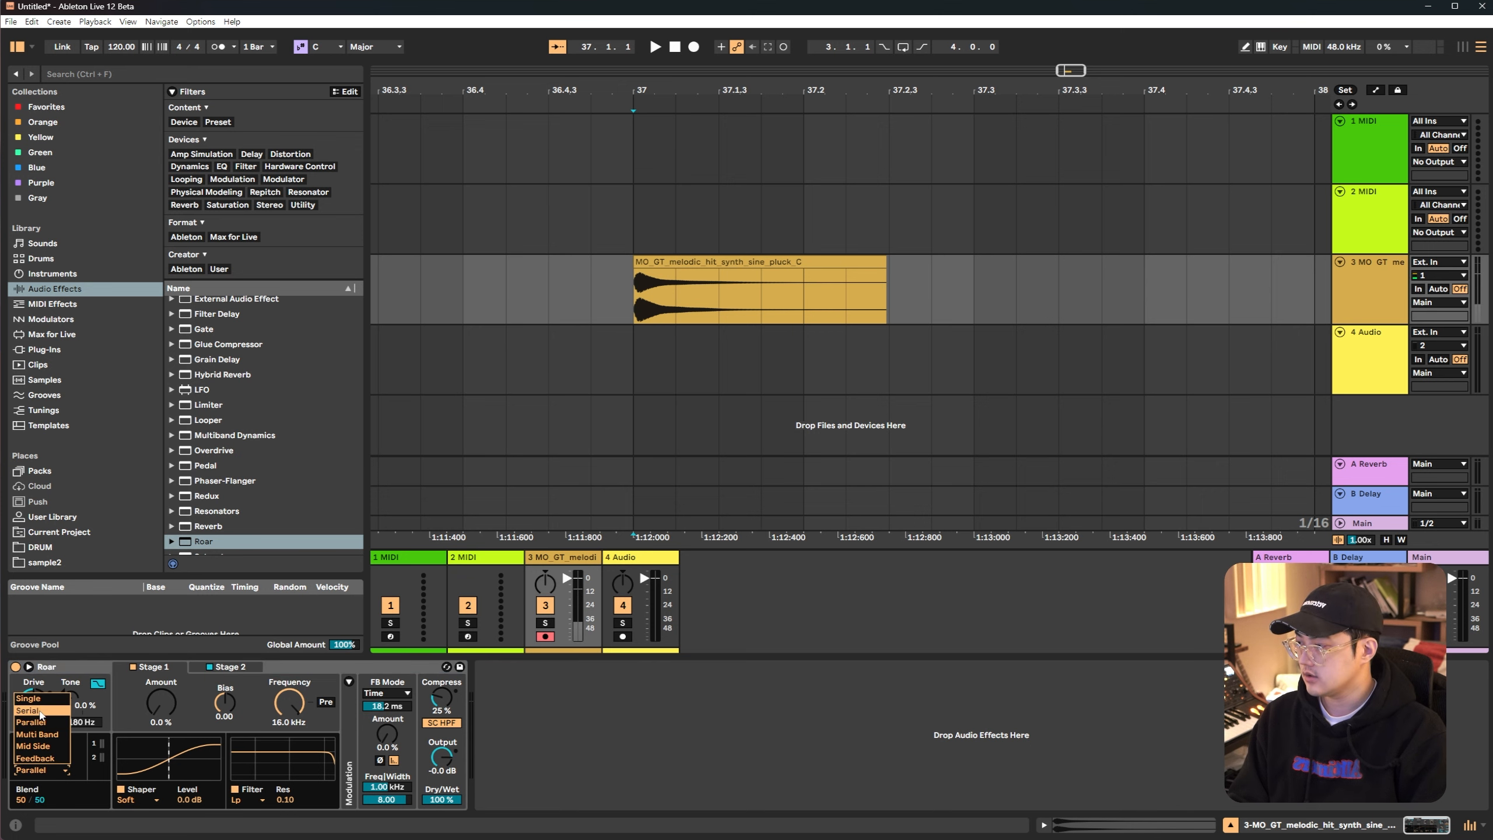
pyautogui.click(65, 714)
pyautogui.click(58, 768)
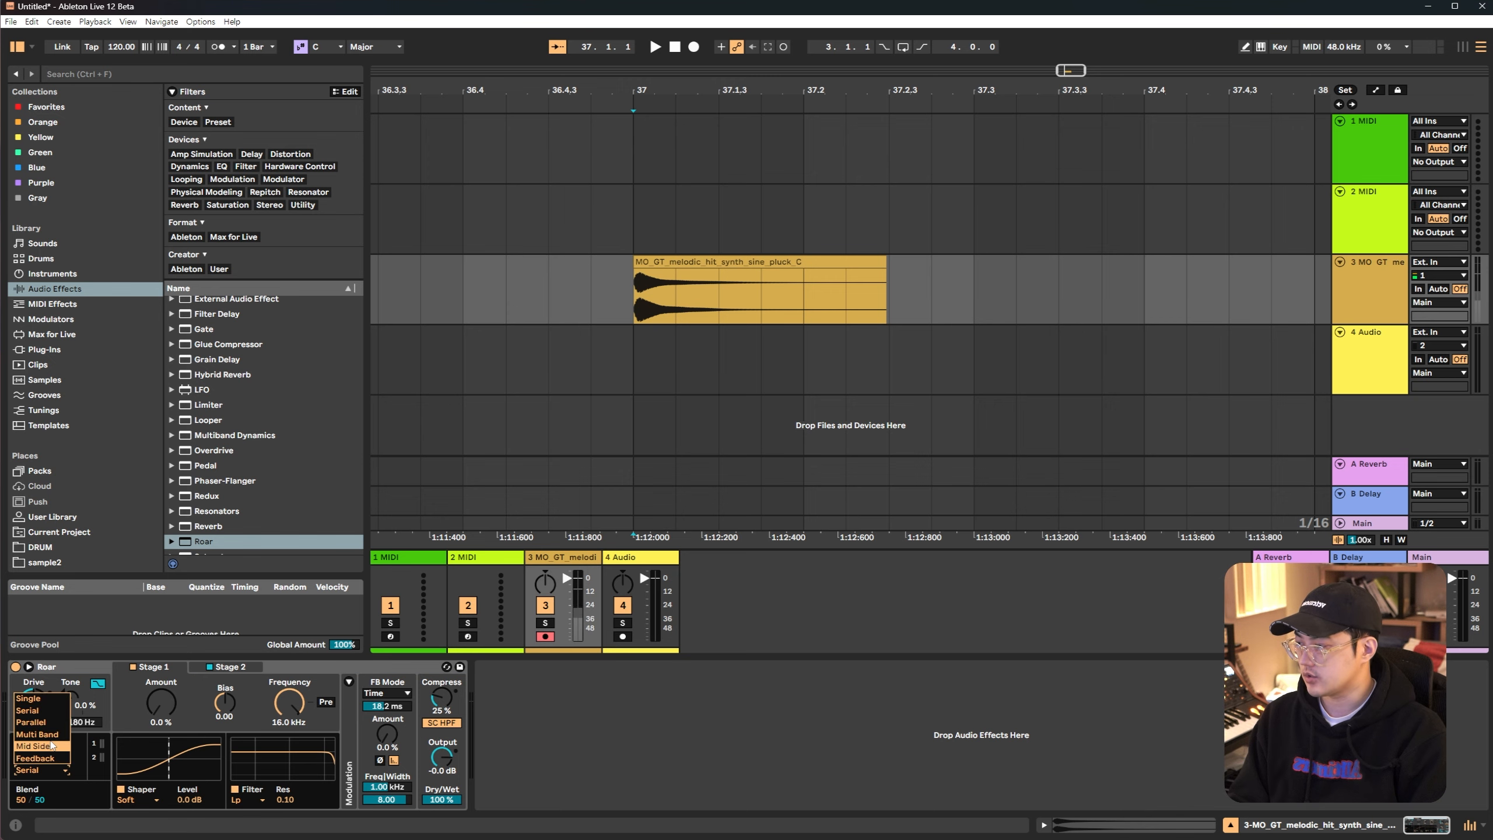
pyautogui.click(53, 742)
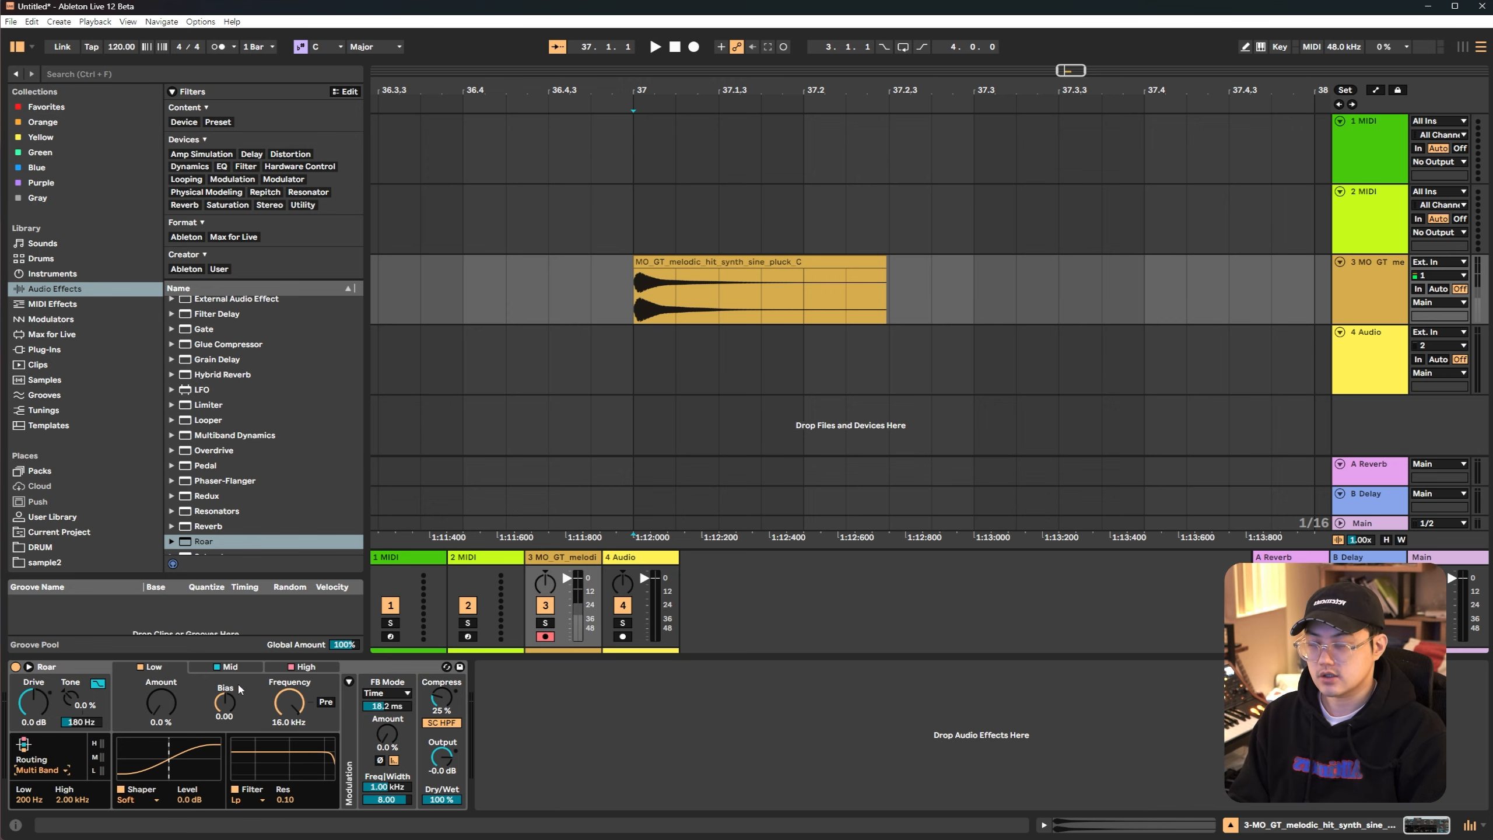